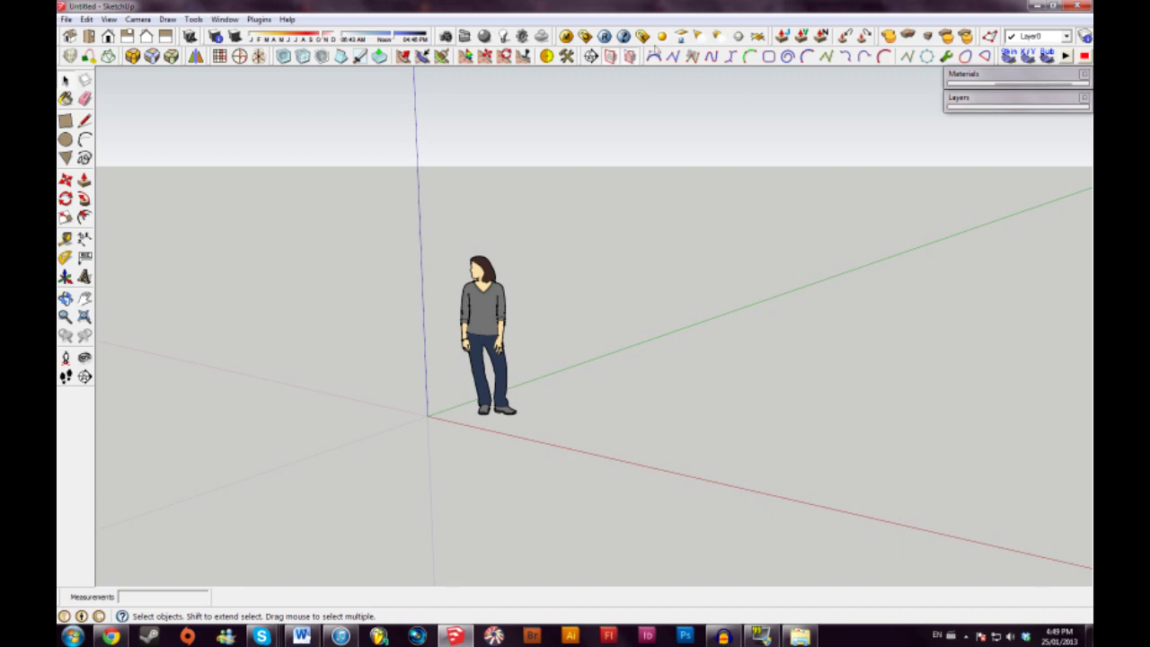
Preview the Earth Modeling and Wireframe styles, then return to Architectural Design Style.
{"action": "left_click", "coordinate": [225, 19]}
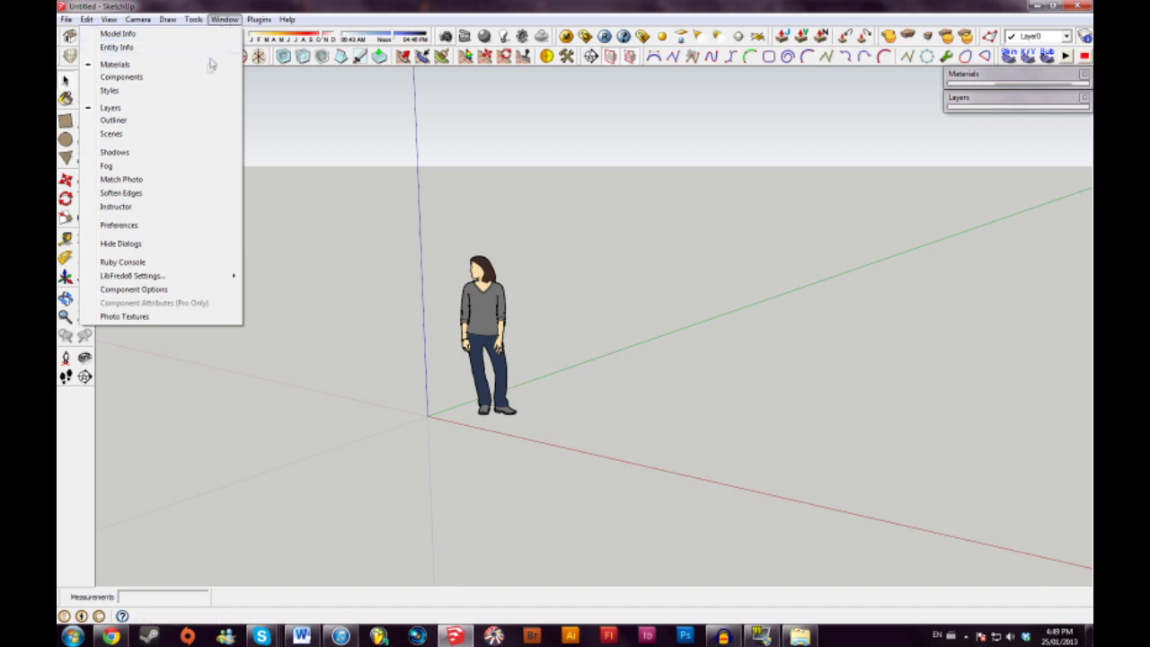
{"action": "left_click", "coordinate": [202, 91]}
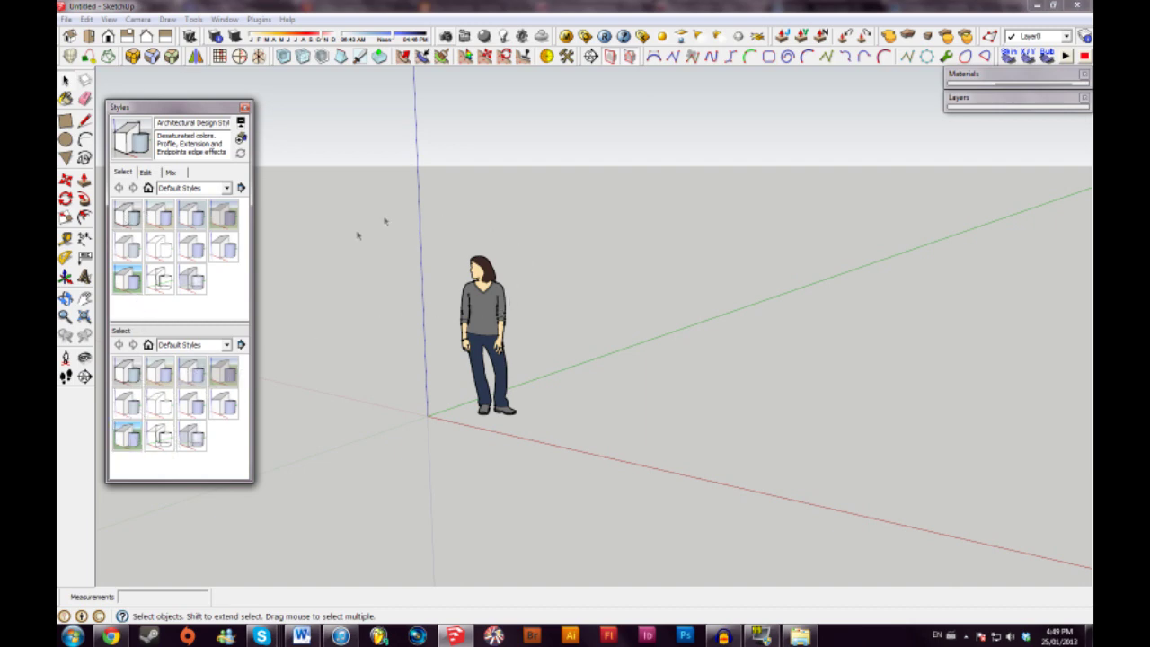
{"action": "left_click", "coordinate": [224, 215]}
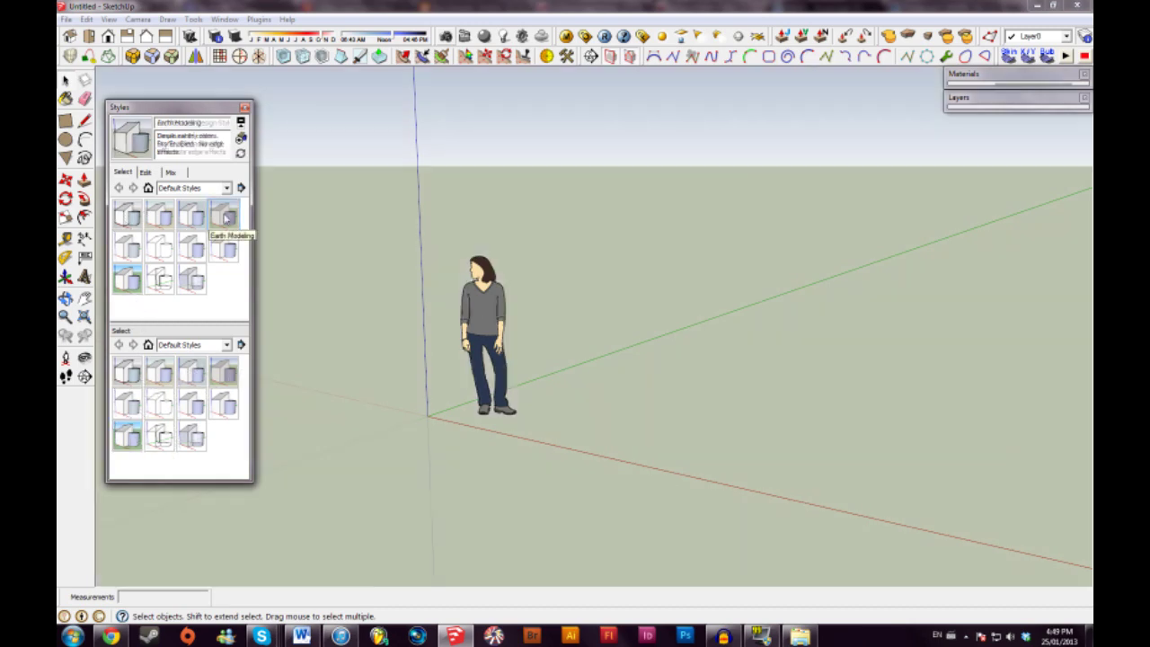
{"action": "left_click", "coordinate": [162, 281]}
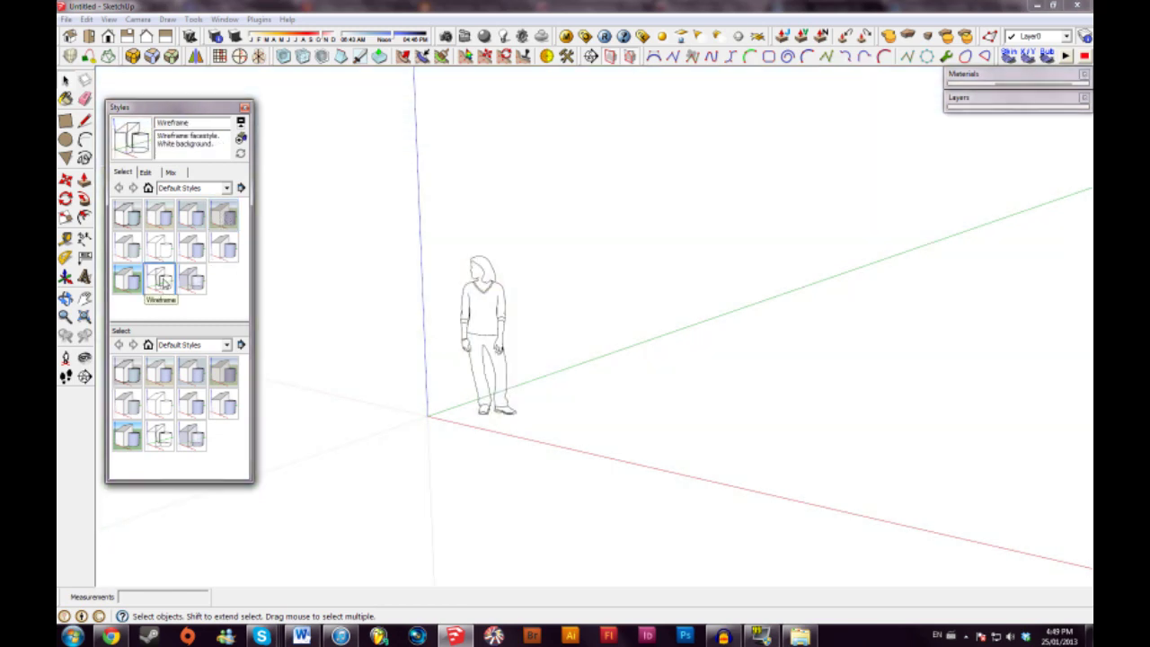
{"action": "left_click", "coordinate": [128, 215]}
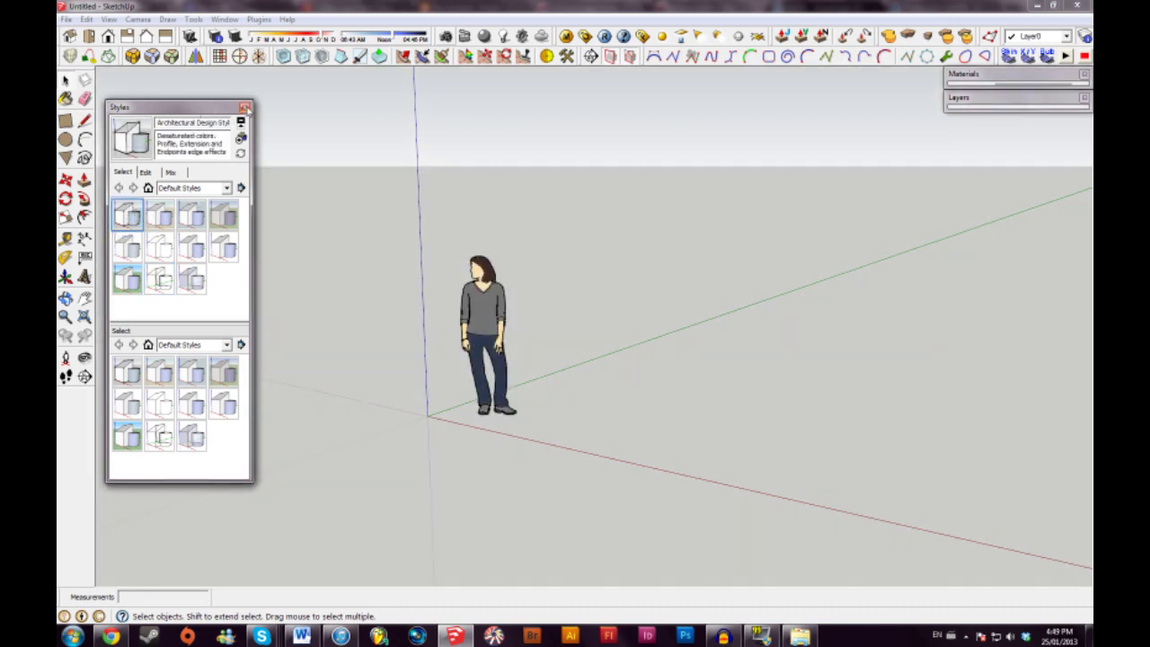
{"action": "left_click", "coordinate": [244, 108]}
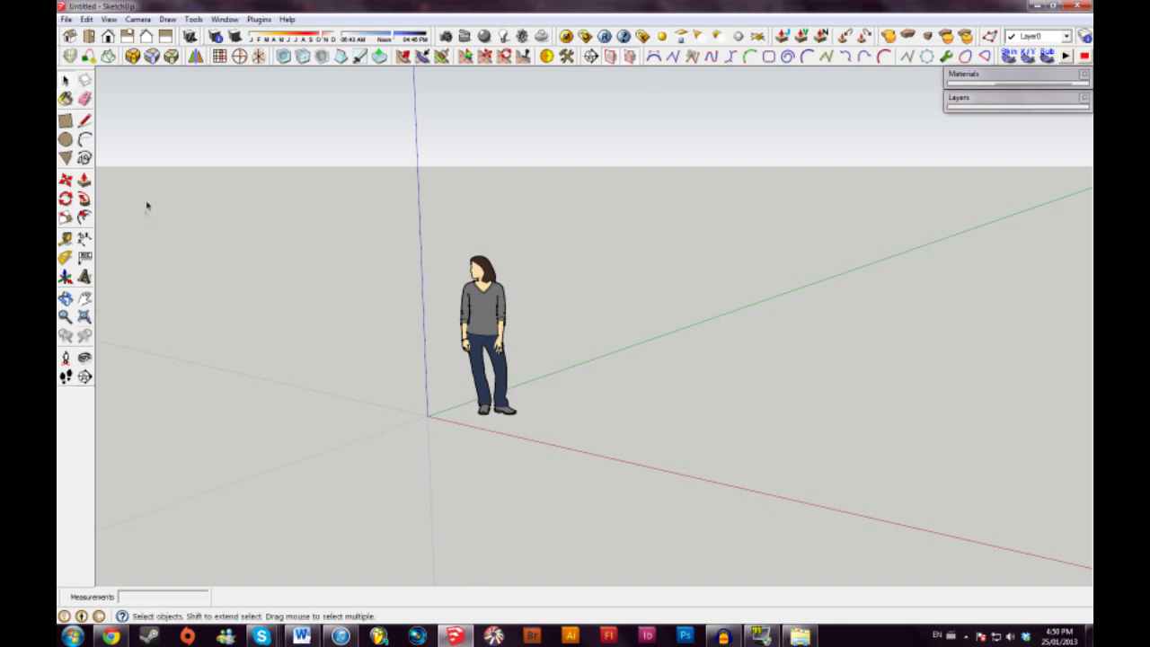
Look through the View display options and leave them unchanged.
{"action": "left_click", "coordinate": [108, 19]}
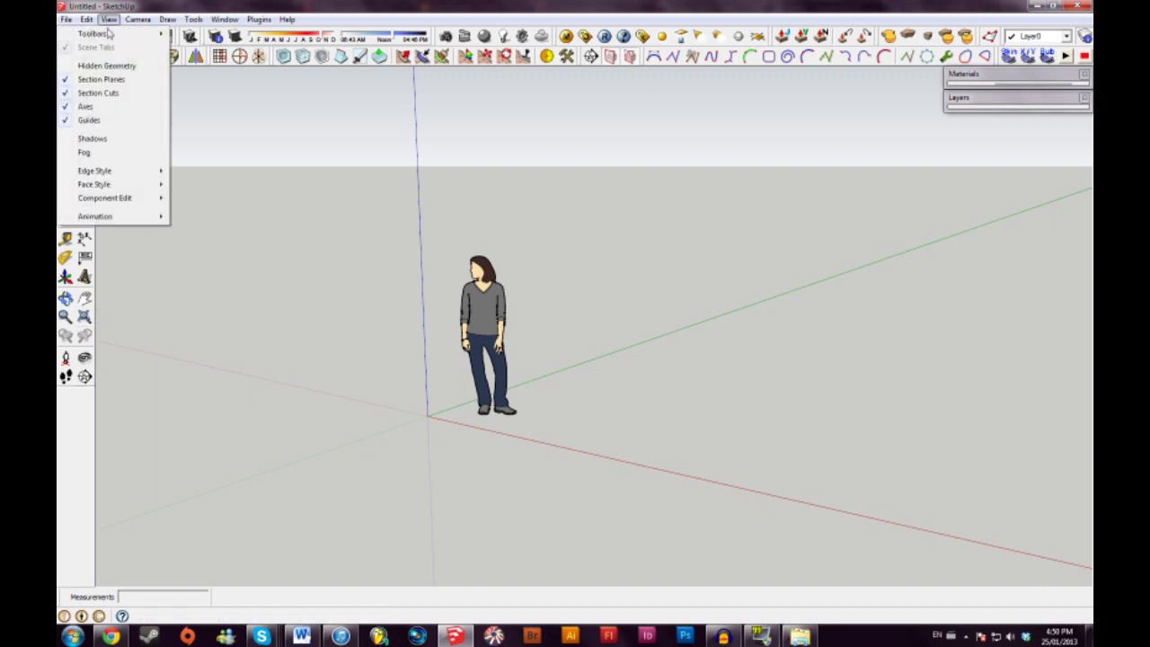
{"action": "mouse_move", "coordinate": [109, 33]}
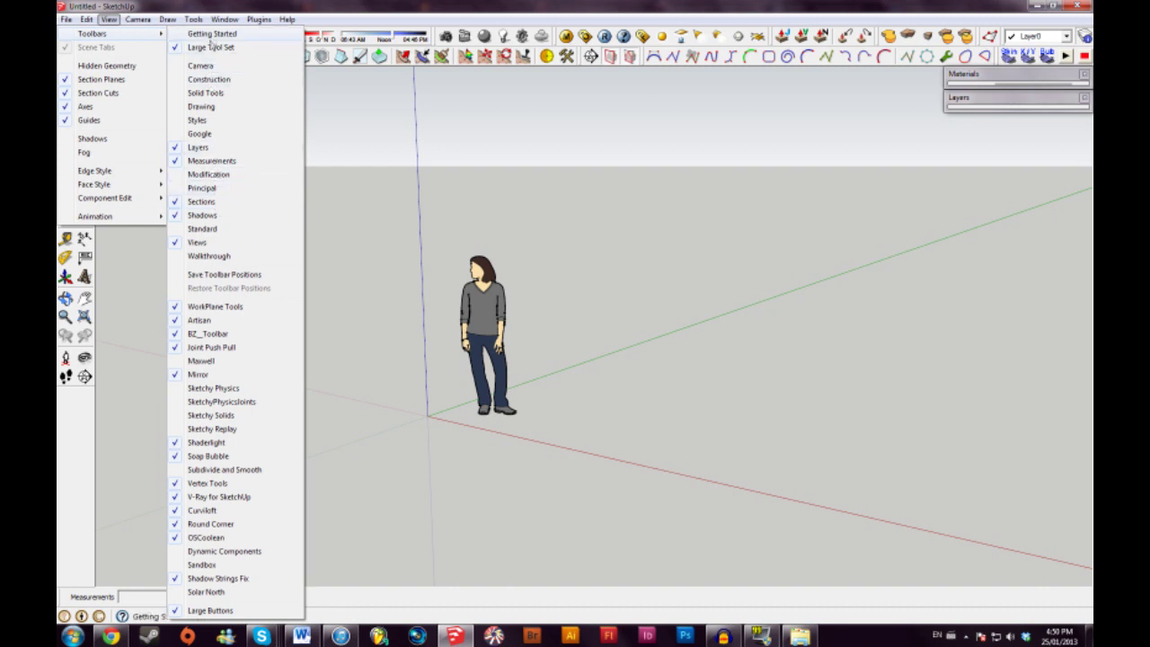
{"action": "left_click", "coordinate": [387, 155]}
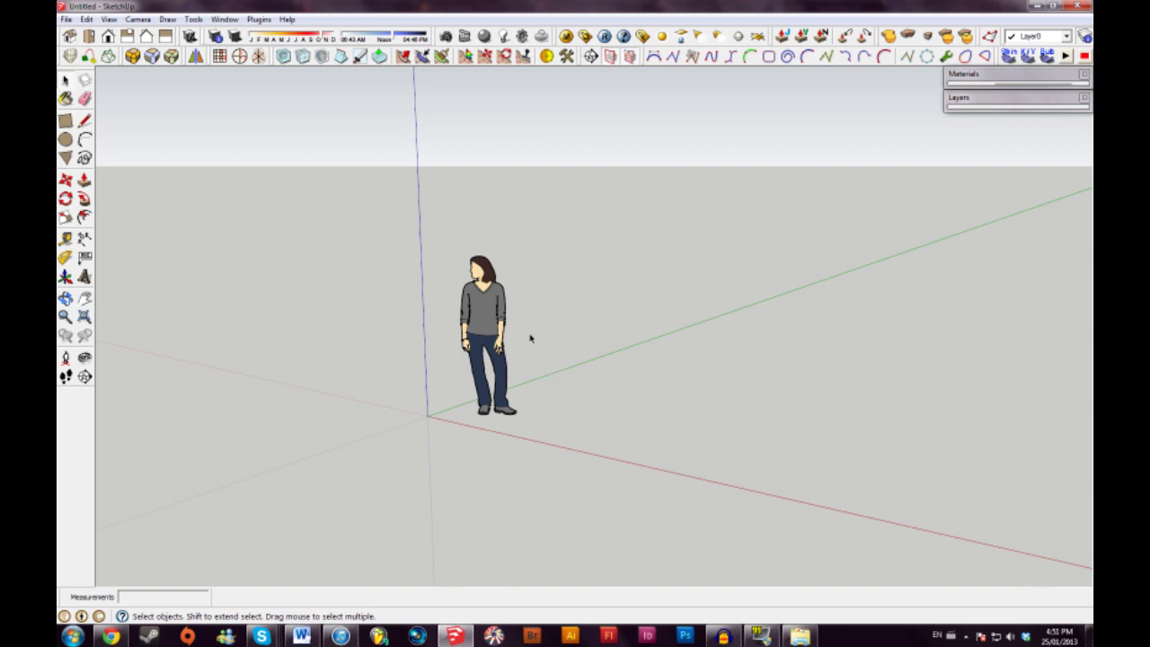
Zoom in and out on the figure and orbit slightly around it.
{"action": "scroll", "coordinate": [490, 328], "scroll_direction": "up", "scroll_amount": 3}
{"action": "scroll", "coordinate": [490, 328], "scroll_direction": "down", "scroll_amount": 3}
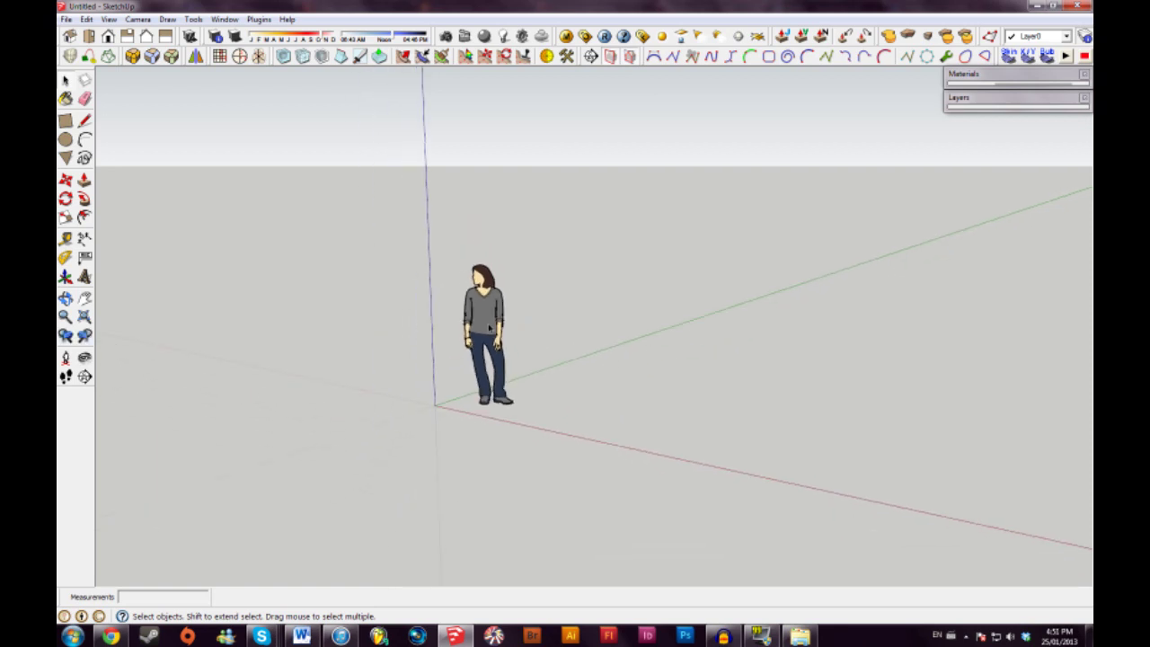
{"action": "scroll", "coordinate": [490, 329], "scroll_direction": "up", "scroll_amount": 3}
{"action": "scroll", "coordinate": [489, 331], "scroll_direction": "down", "scroll_amount": 2}
{"action": "scroll", "coordinate": [488, 332], "scroll_direction": "up", "scroll_amount": 2}
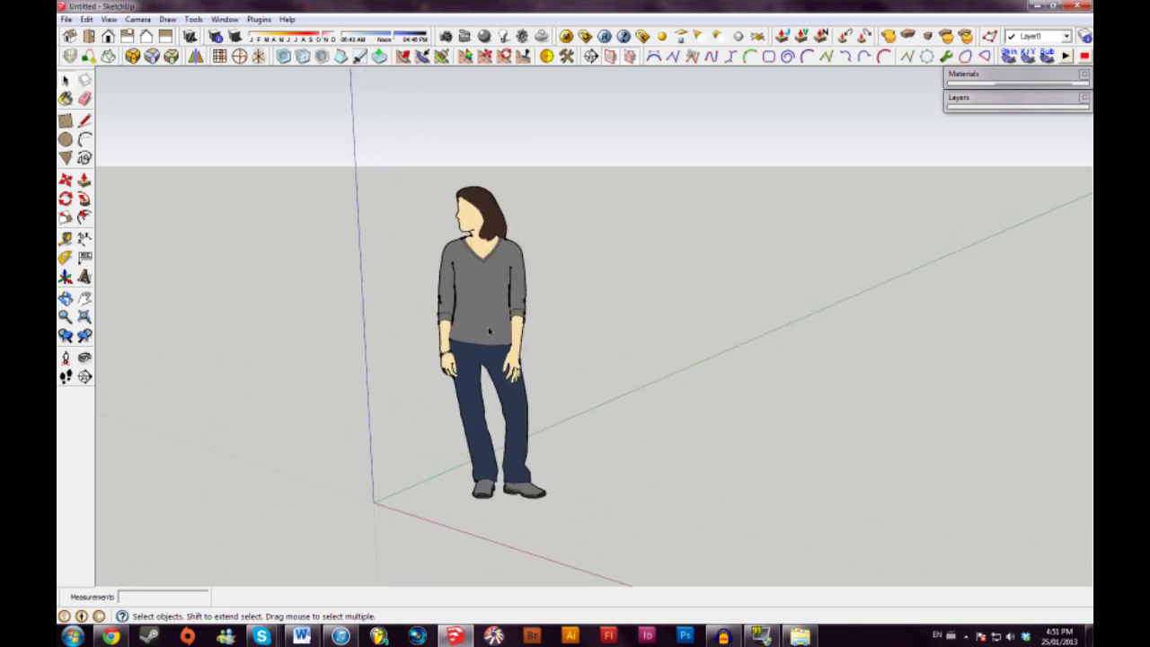
{"action": "scroll", "coordinate": [490, 332], "scroll_direction": "down", "scroll_amount": 3}
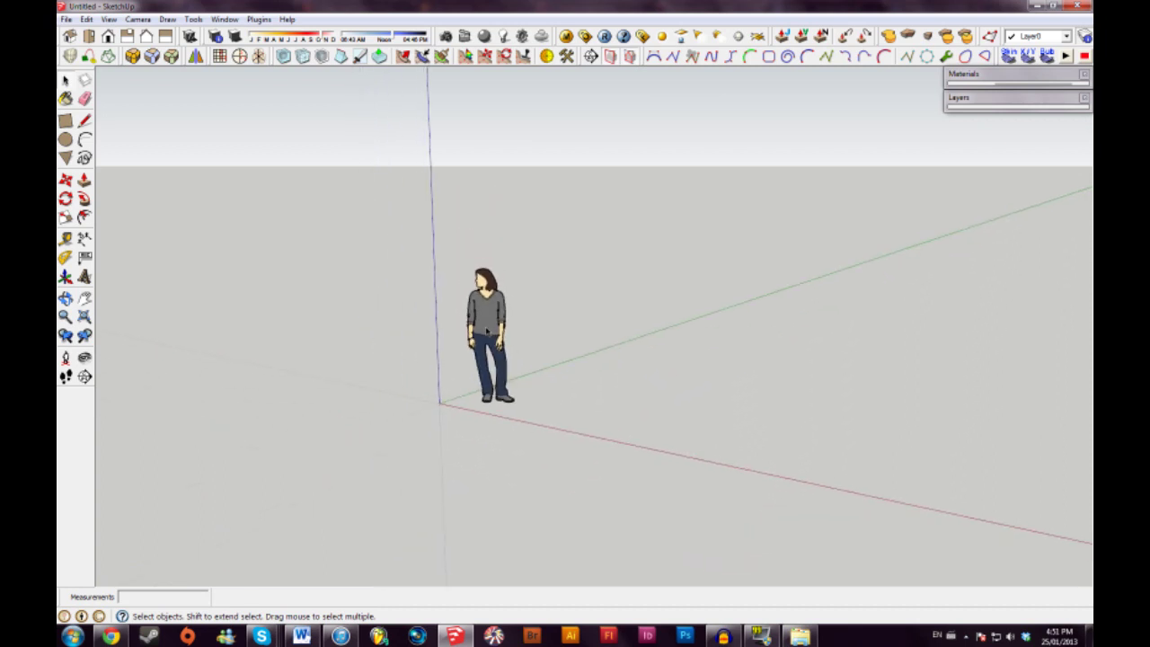
{"action": "middle_click_drag", "start_coordinate": [621, 402], "coordinate": [646, 404]}
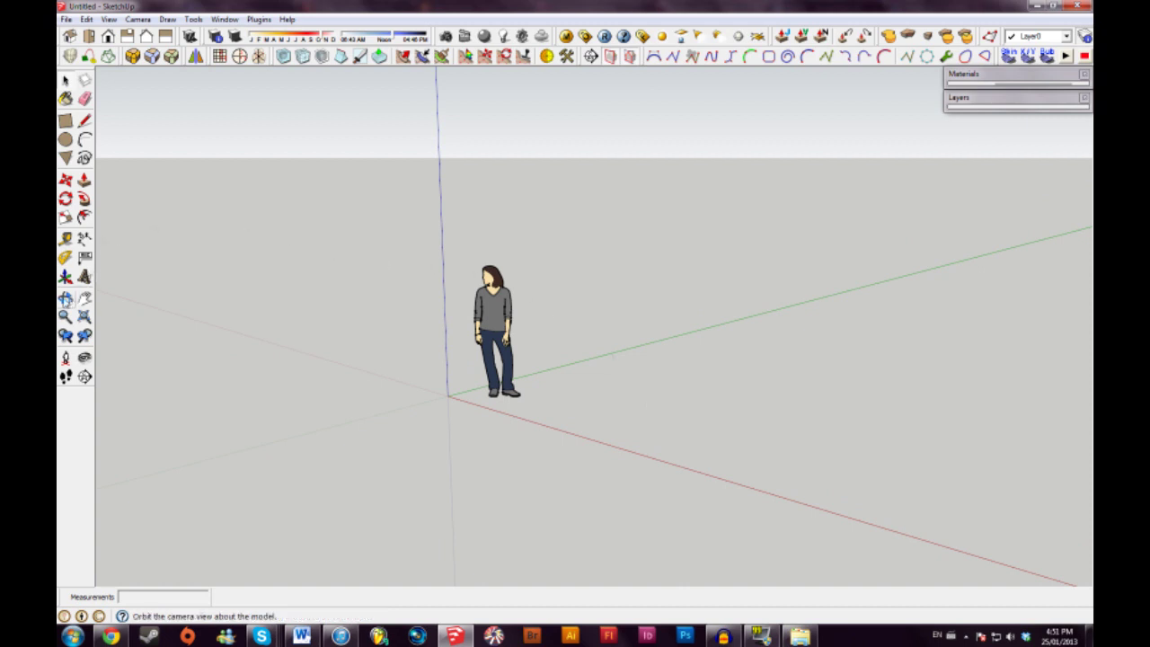
Orbit and pan the camera so the horizon sits lower, then return to Select.
{"action": "left_click", "coordinate": [66, 298]}
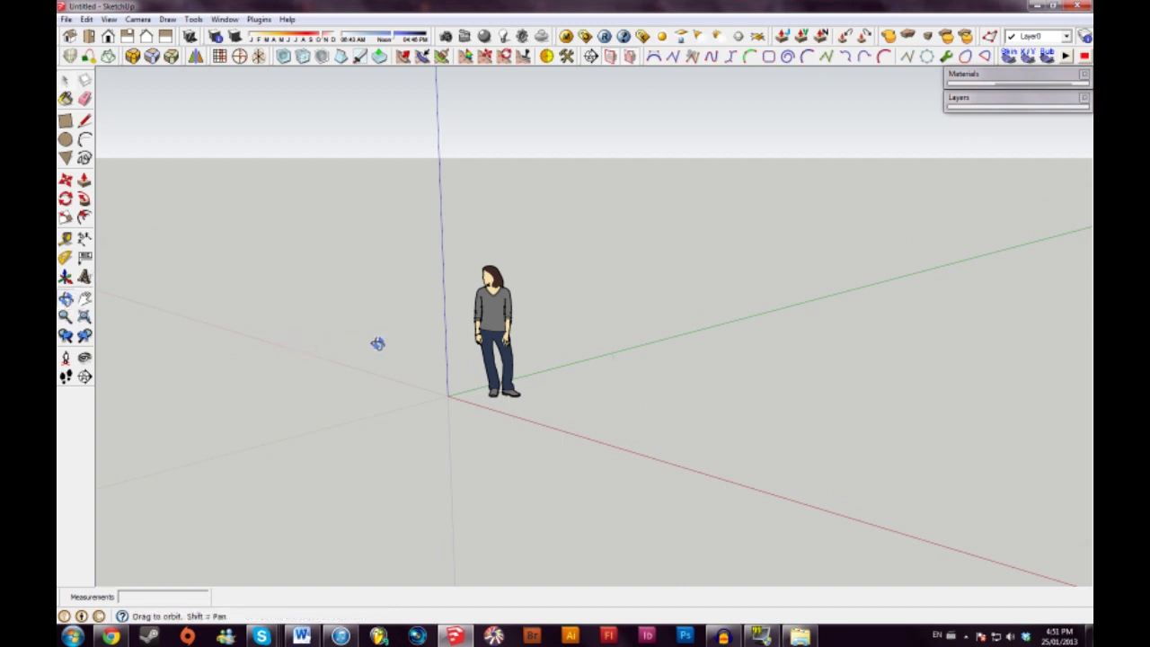
{"action": "left_click_drag", "start_coordinate": [393, 333], "coordinate": [447, 321]}
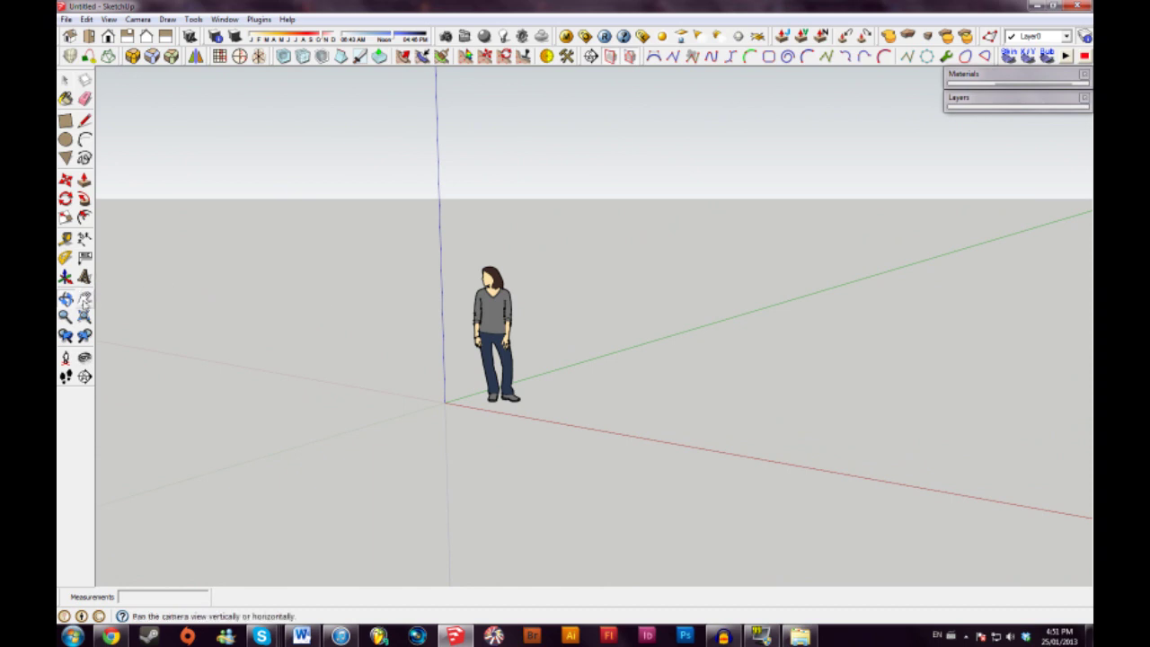
{"action": "left_click", "coordinate": [85, 299]}
{"action": "left_click_drag", "start_coordinate": [255, 363], "coordinate": [409, 388]}
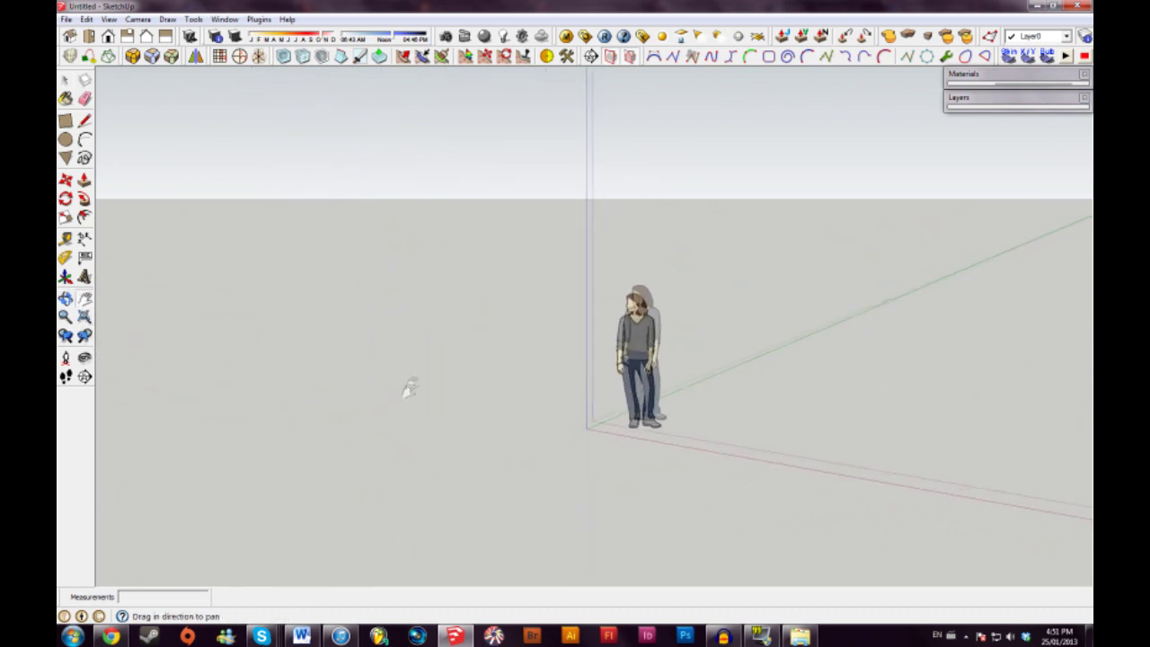
{"action": "left_click_drag", "start_coordinate": [745, 390], "coordinate": [610, 374]}
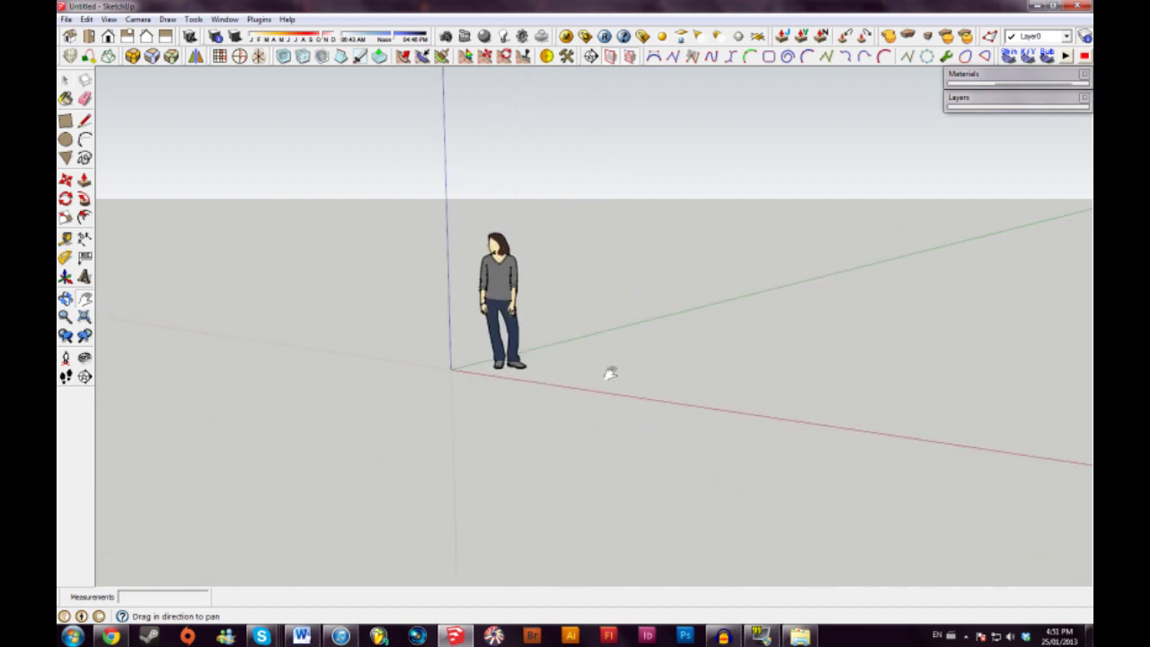
{"action": "left_click_drag", "start_coordinate": [418, 327], "coordinate": [422, 335]}
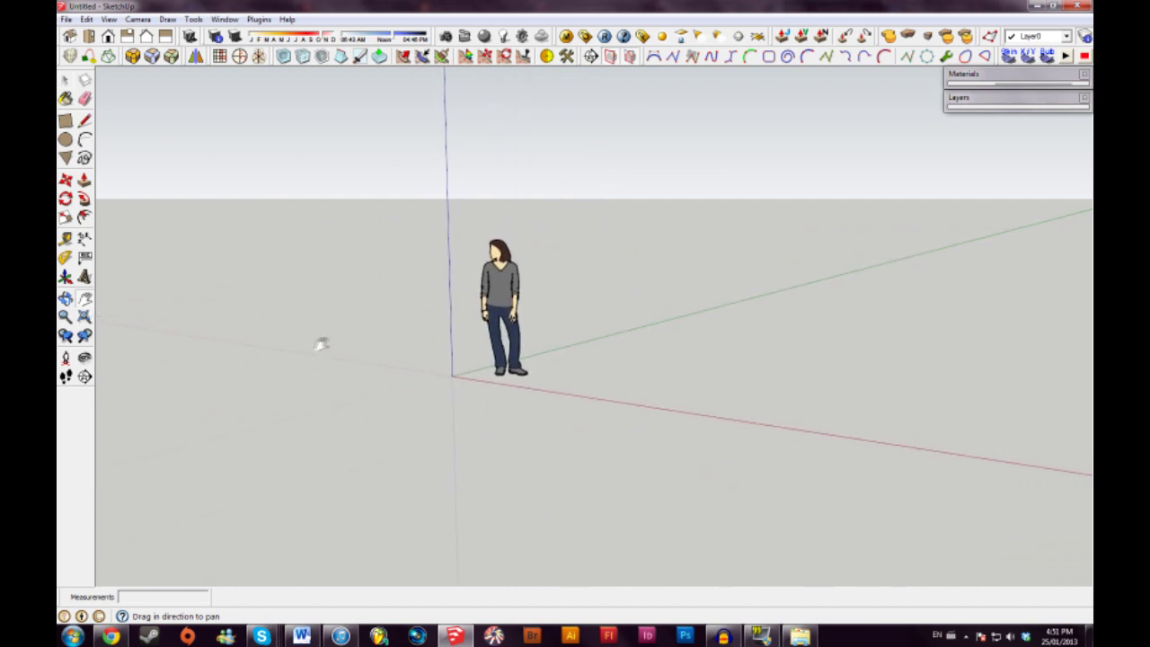
{"action": "left_click", "coordinate": [64, 80]}
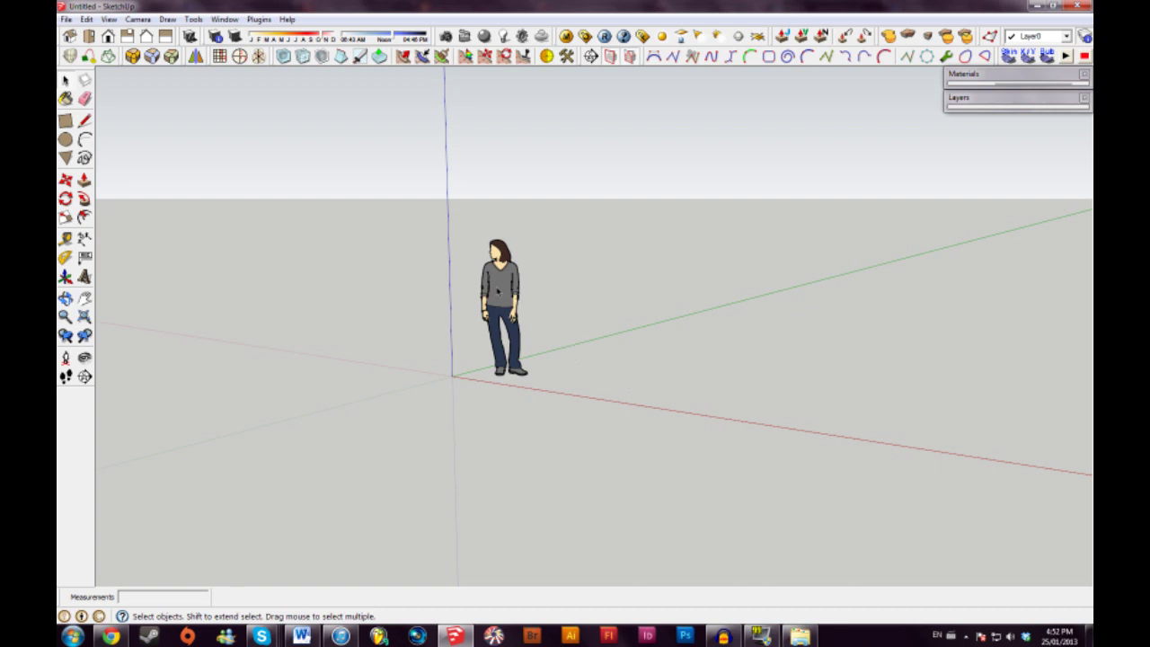
Orbit around the figure until the red axis runs toward the lower-left.
{"action": "scroll", "coordinate": [498, 289], "scroll_direction": "up", "scroll_amount": 2}
{"action": "scroll", "coordinate": [500, 292], "scroll_direction": "down", "scroll_amount": 3}
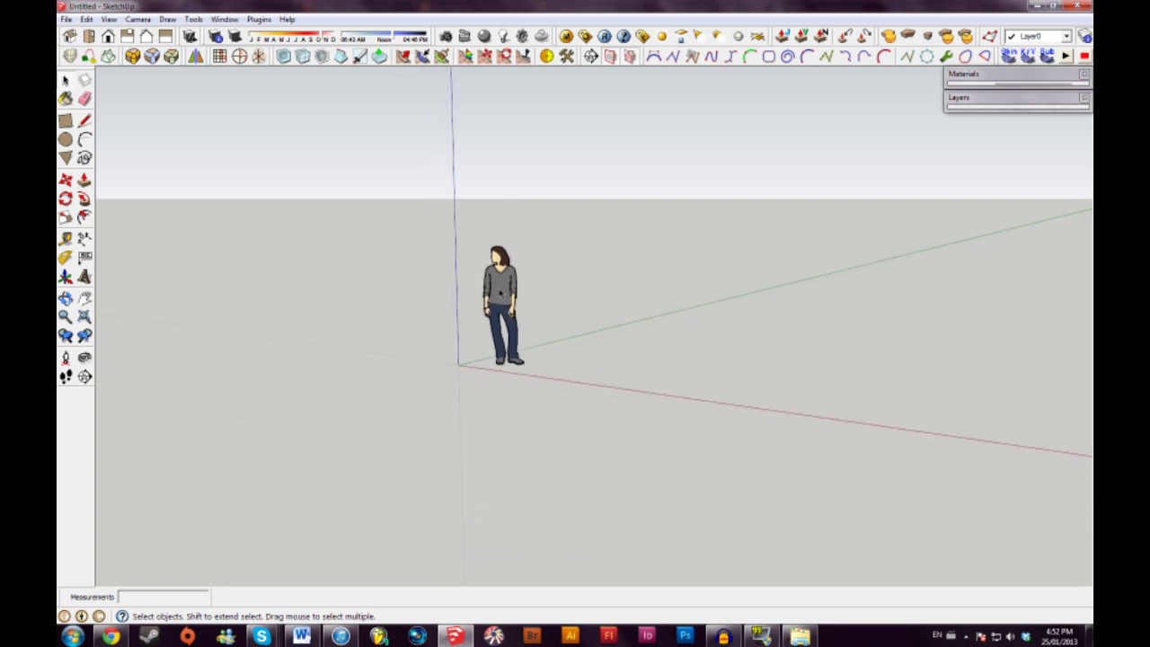
{"action": "key", "text": "o"}
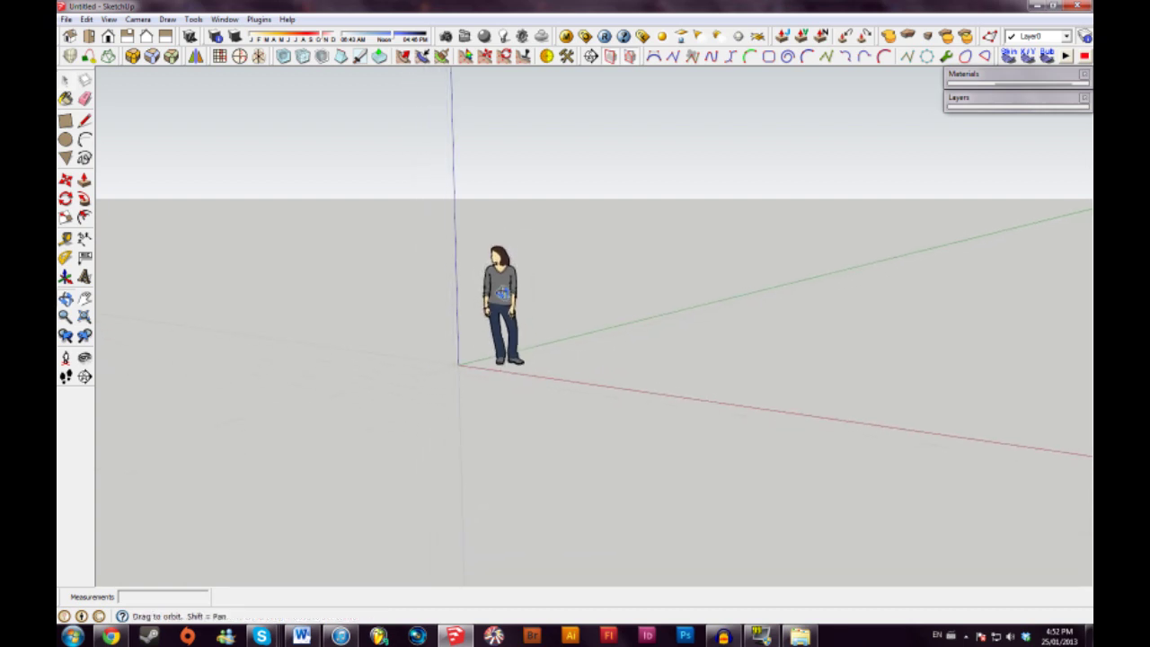
{"action": "left_click_drag", "start_coordinate": [501, 293], "coordinate": [794, 253]}
{"action": "key", "text": "space"}
{"action": "key", "text": "o"}
{"action": "middle_click_drag", "start_coordinate": [795, 253], "coordinate": [437, 374]}
Zoom and orbit to bring the horizon into view, then shift the scene left and down.
{"action": "scroll", "coordinate": [575, 164], "scroll_direction": "up", "scroll_amount": 3}
{"action": "scroll", "coordinate": [437, 375], "scroll_direction": "up", "scroll_amount": 3}
{"action": "scroll", "coordinate": [603, 323], "scroll_direction": "down", "scroll_amount": 3}
{"action": "middle_click_drag", "start_coordinate": [603, 323], "coordinate": [426, 239]}
{"action": "scroll", "coordinate": [526, 343], "scroll_direction": "up", "scroll_amount": 2}
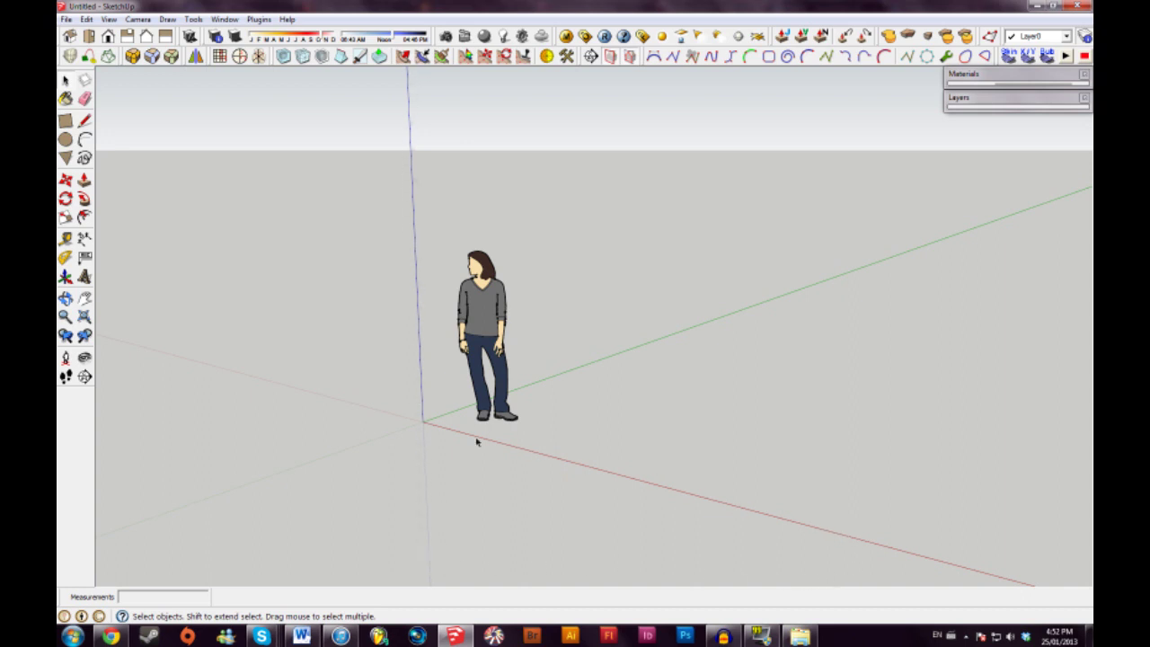
{"action": "middle_click_drag", "start_coordinate": [505, 409], "coordinate": [274, 492]}
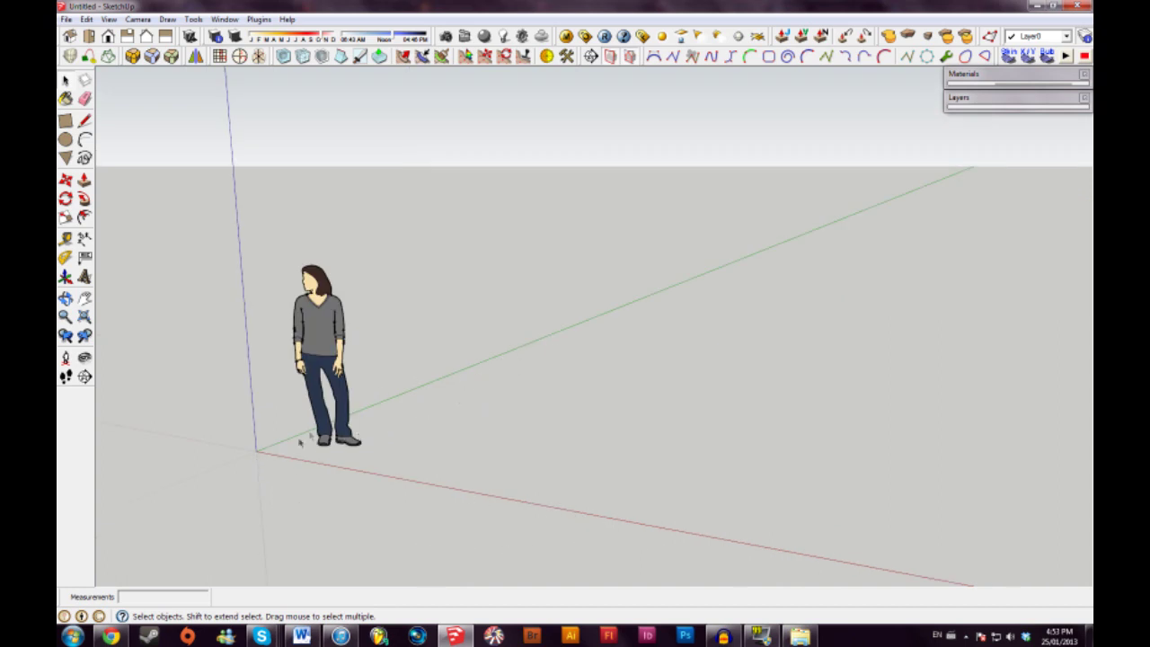
Draw a rectangle on the ground to the right of the figure.
{"action": "left_click", "coordinate": [66, 121]}
{"action": "left_click", "coordinate": [390, 446]}
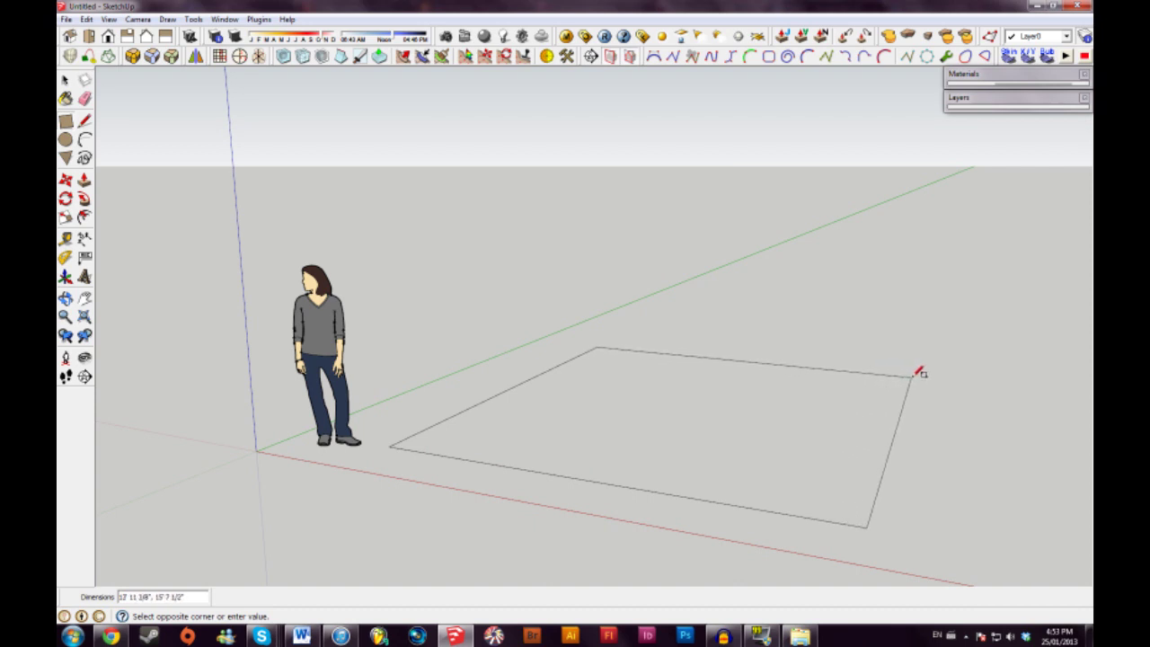
{"action": "left_click", "coordinate": [919, 378]}
{"action": "key", "text": "space"}
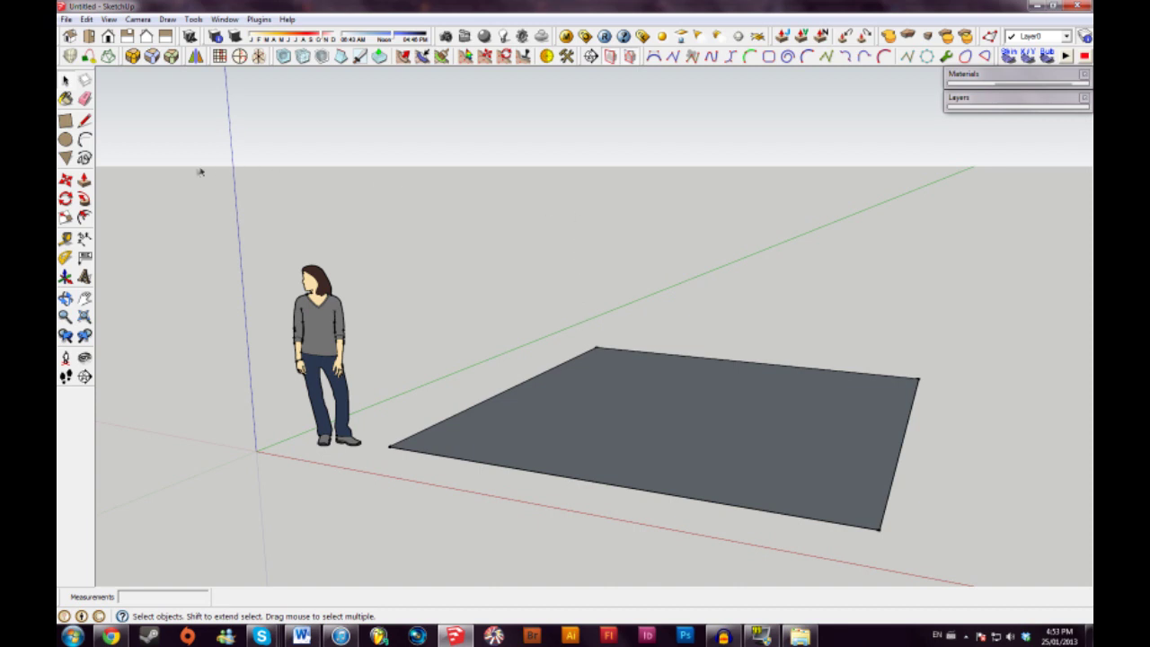
Push/Pull the rectangle up into a tall box and view it from above.
{"action": "left_click", "coordinate": [84, 181]}
{"action": "left_click", "coordinate": [637, 437]}
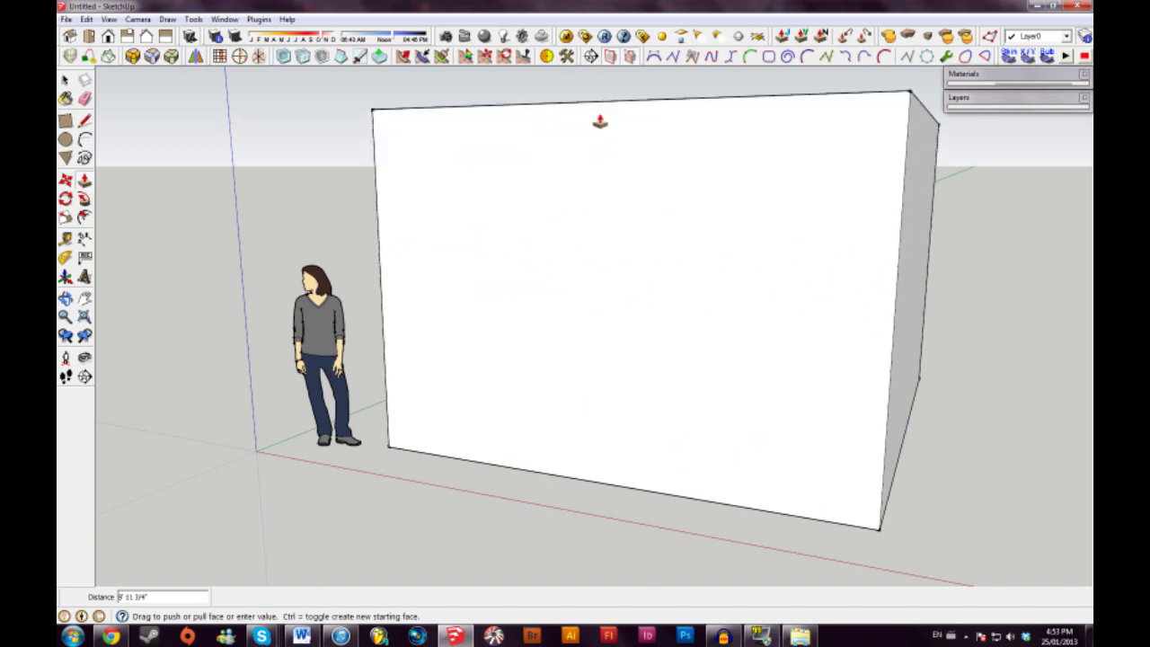
{"action": "left_click", "coordinate": [599, 121]}
{"action": "middle_click_drag", "start_coordinate": [653, 194], "coordinate": [517, 333]}
{"action": "key", "text": "space"}
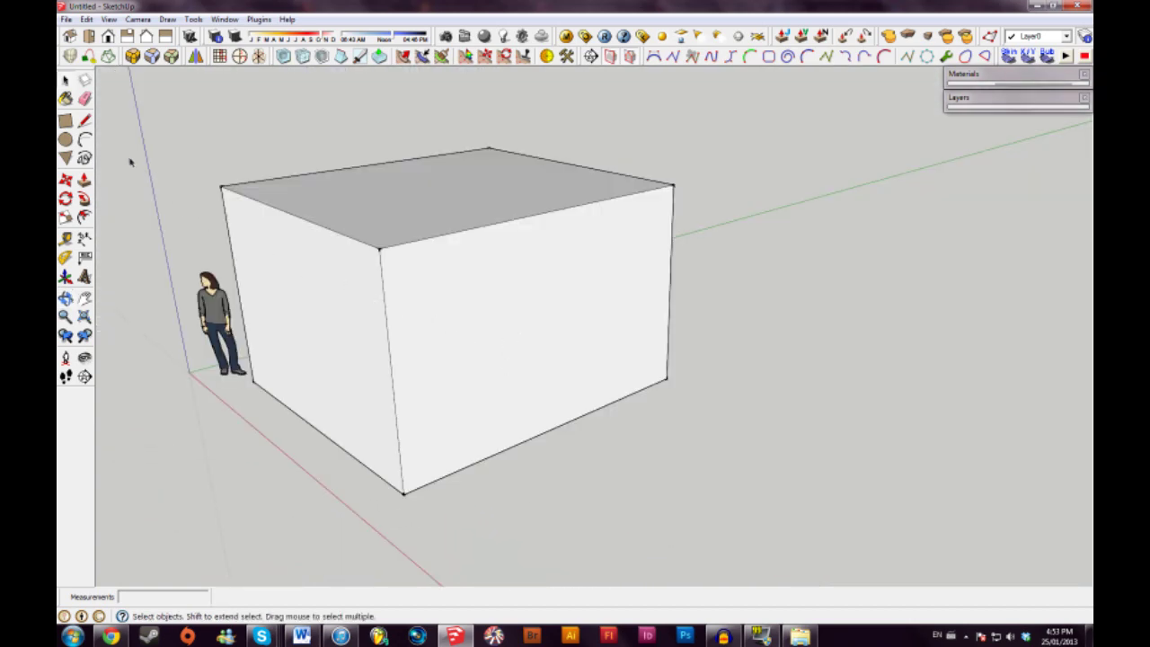
Draw a vertical line from top to bottom edge, splitting the box's front face.
{"action": "left_click", "coordinate": [86, 121]}
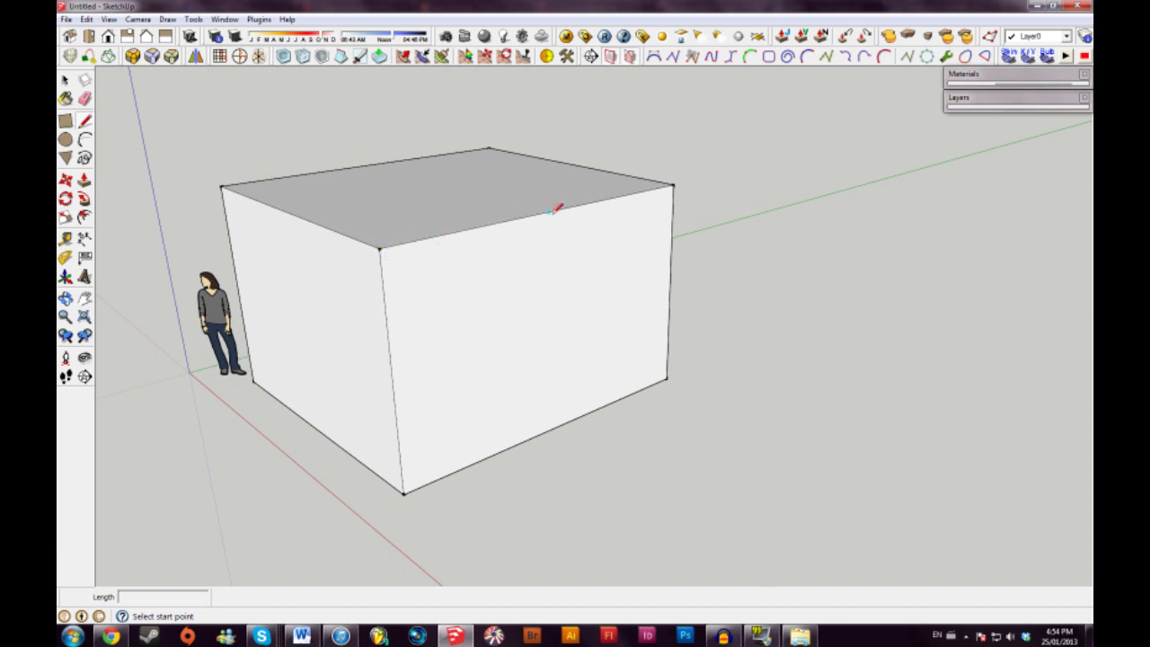
{"action": "left_click", "coordinate": [549, 211]}
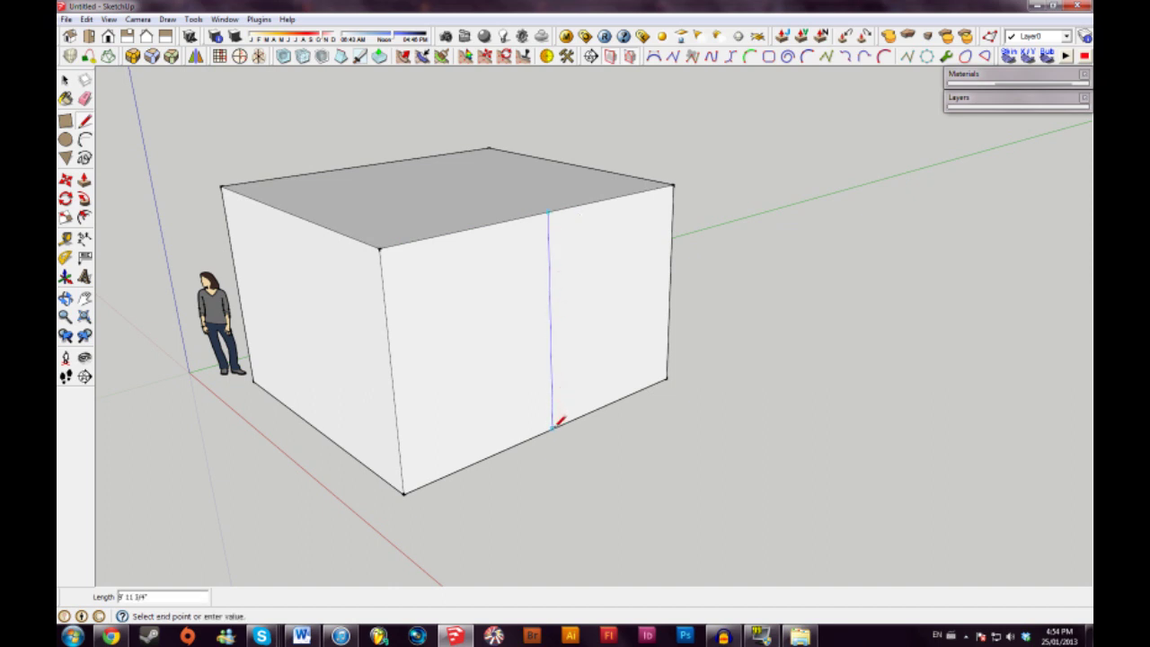
{"action": "left_click", "coordinate": [553, 428]}
{"action": "key", "text": "space"}
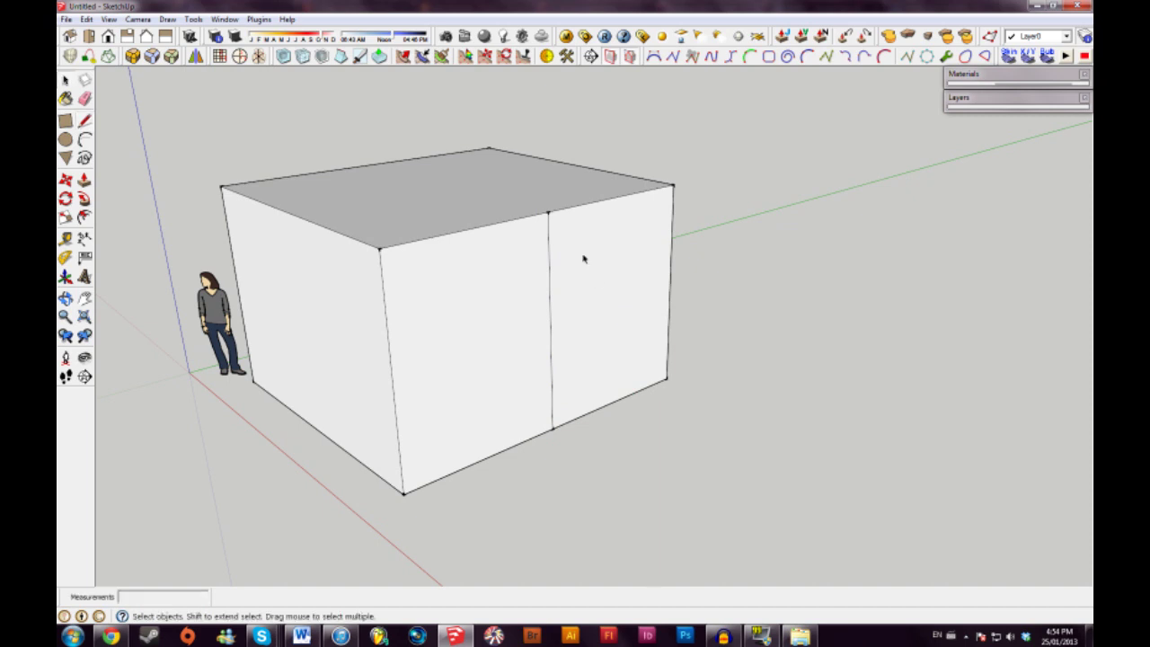
Pull the right front face outward to make an L-shaped block.
{"action": "left_click", "coordinate": [467, 374]}
{"action": "left_click", "coordinate": [645, 302]}
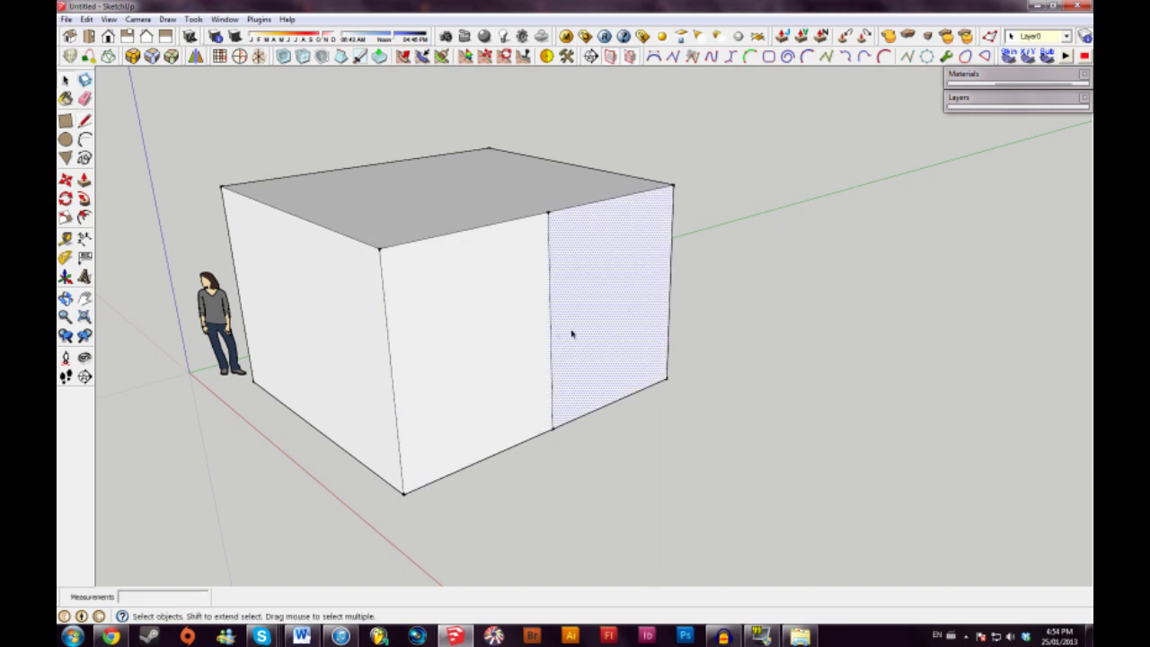
{"action": "left_click", "coordinate": [502, 353]}
{"action": "left_click", "coordinate": [600, 331]}
{"action": "key", "text": "p"}
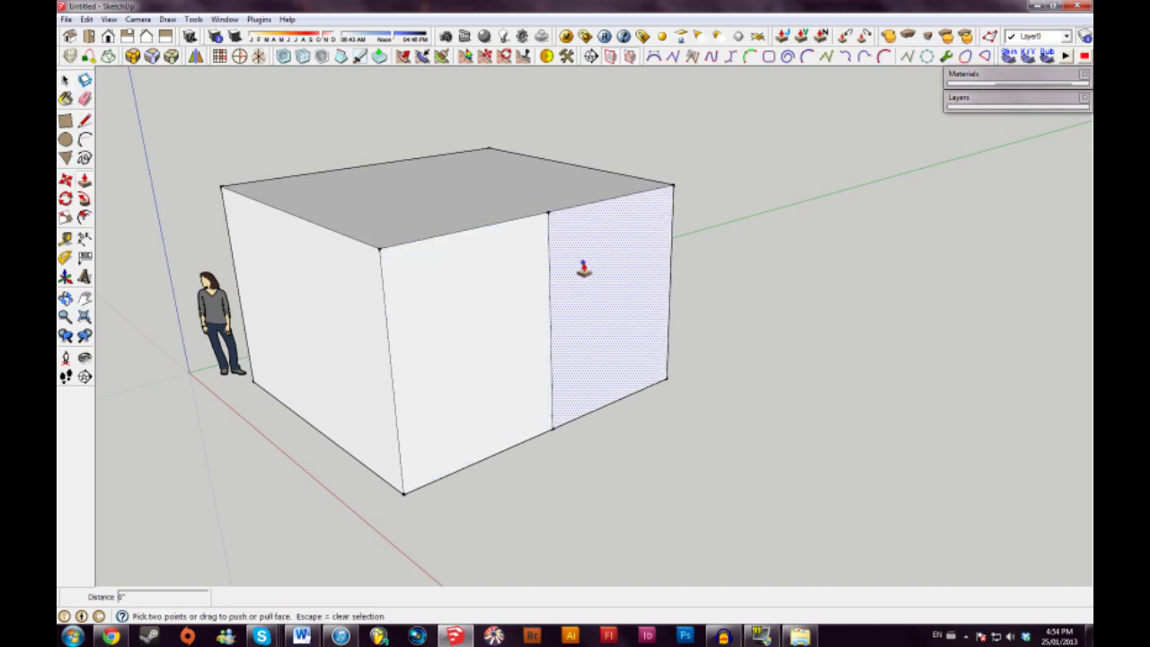
{"action": "left_click_drag", "start_coordinate": [584, 268], "coordinate": [747, 259]}
{"action": "key", "text": "space"}
{"action": "middle_click_drag", "start_coordinate": [747, 260], "coordinate": [796, 321]}
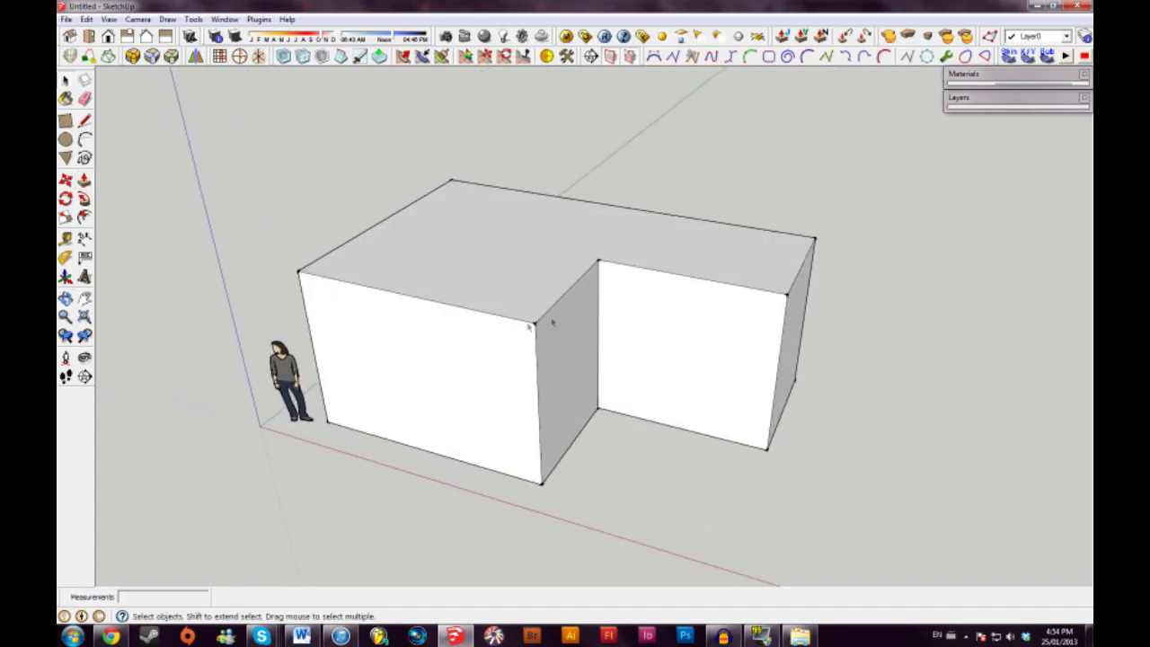
Split the front face with a vertical edge and push its left section back.
{"action": "key", "text": "l"}
{"action": "left_click", "coordinate": [485, 313]}
{"action": "left_click", "coordinate": [496, 469]}
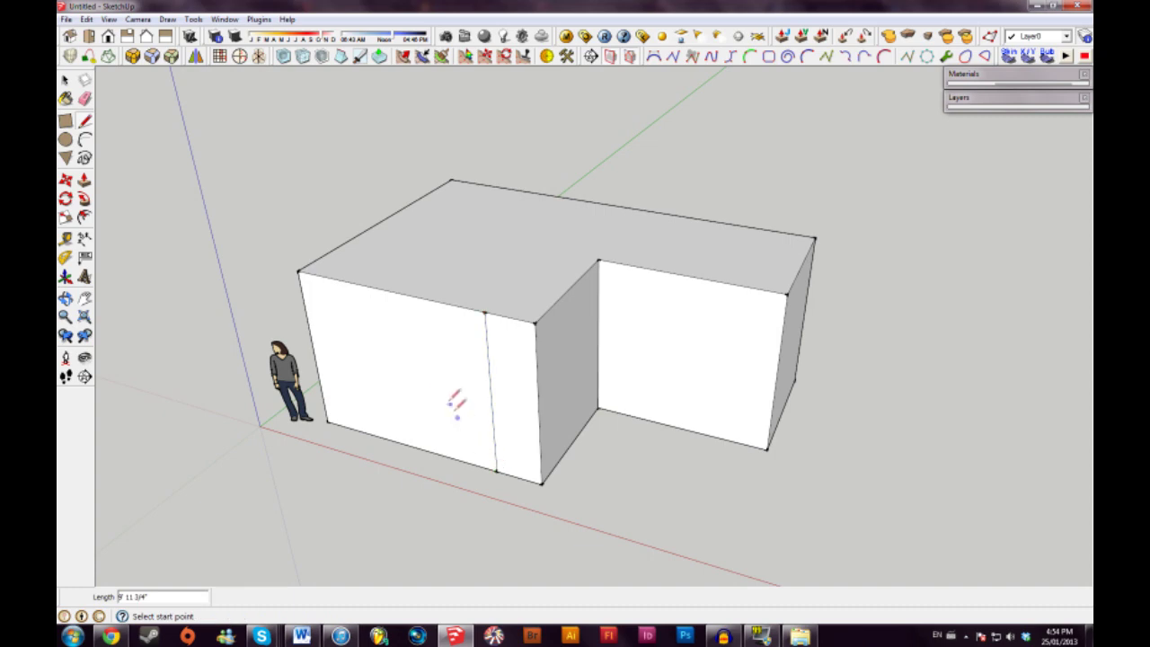
{"action": "key", "text": "p"}
{"action": "left_click_drag", "start_coordinate": [435, 371], "coordinate": [476, 336]}
{"action": "middle_click_drag", "start_coordinate": [476, 336], "coordinate": [971, 300]}
{"action": "key", "text": "space"}
Draw a line across the top face and lower the front strip into a step.
{"action": "key", "text": "l"}
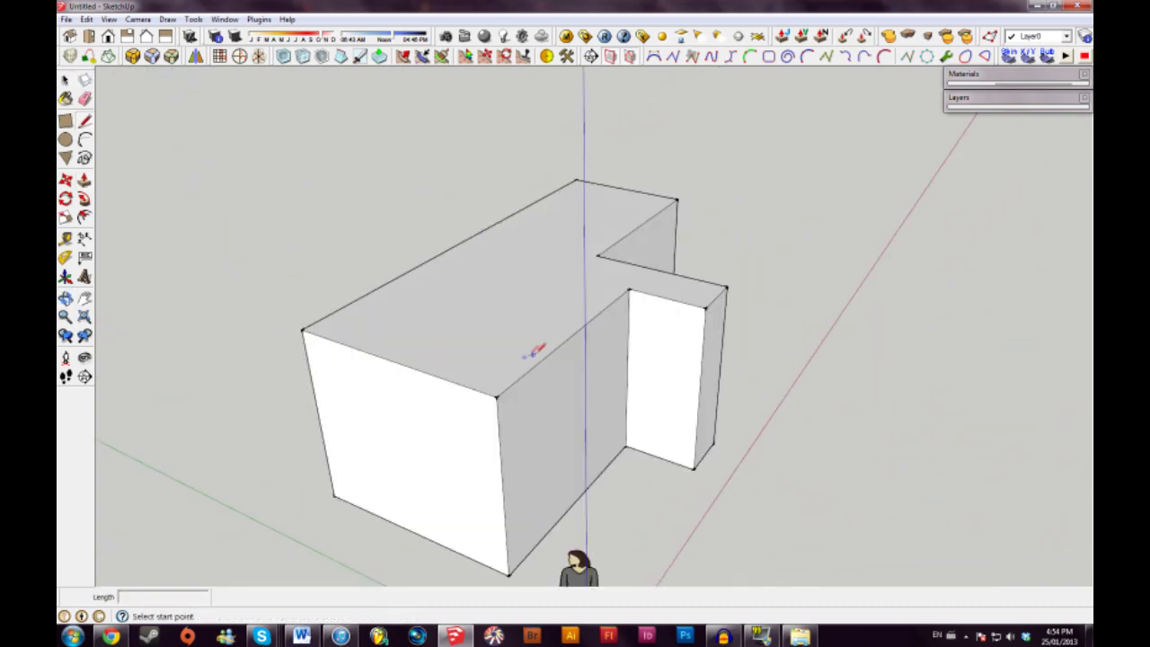
{"action": "left_click", "coordinate": [361, 298]}
{"action": "left_click", "coordinate": [547, 357]}
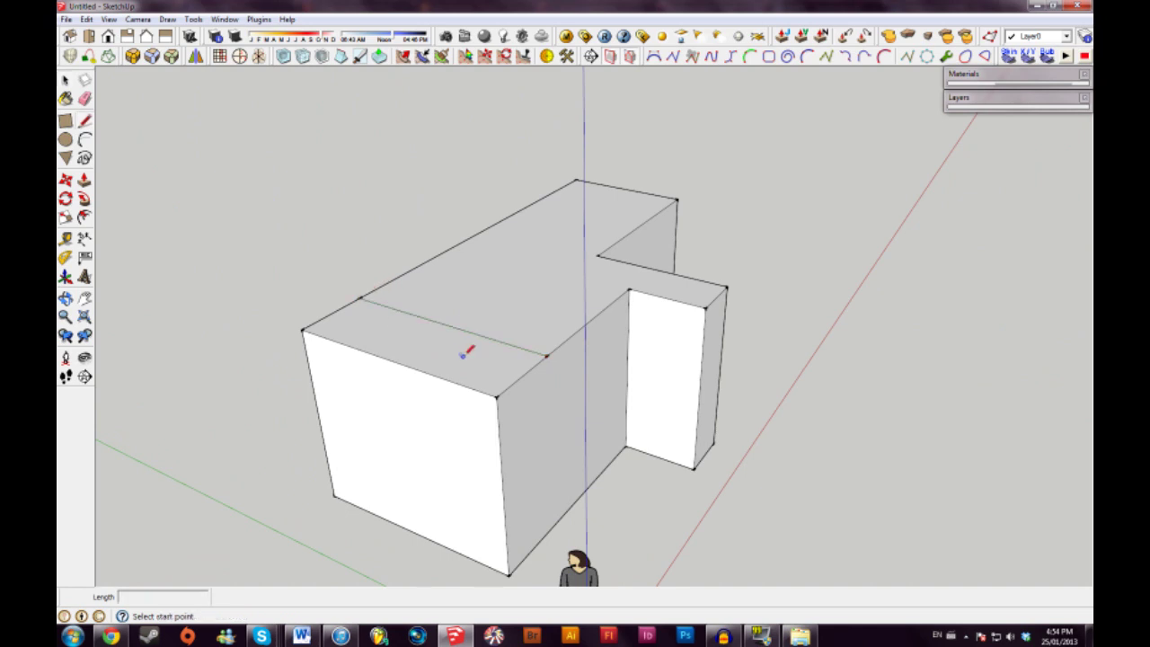
{"action": "left_click_drag", "start_coordinate": [441, 353], "coordinate": [441, 454]}
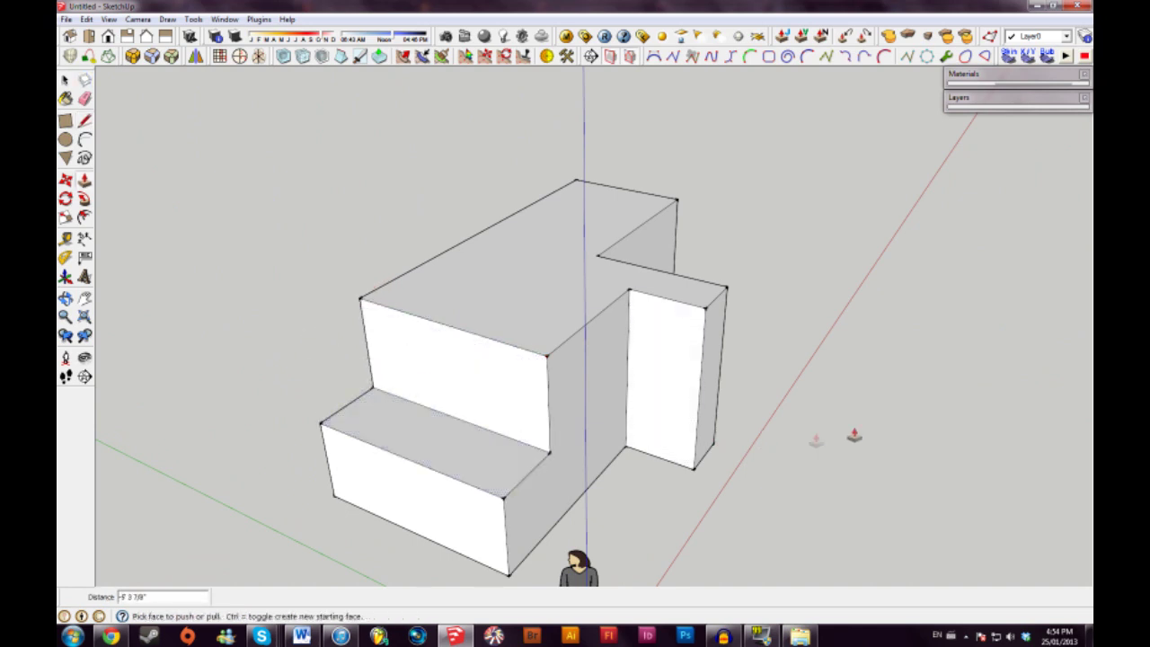
{"action": "middle_click_drag", "start_coordinate": [817, 437], "coordinate": [588, 421]}
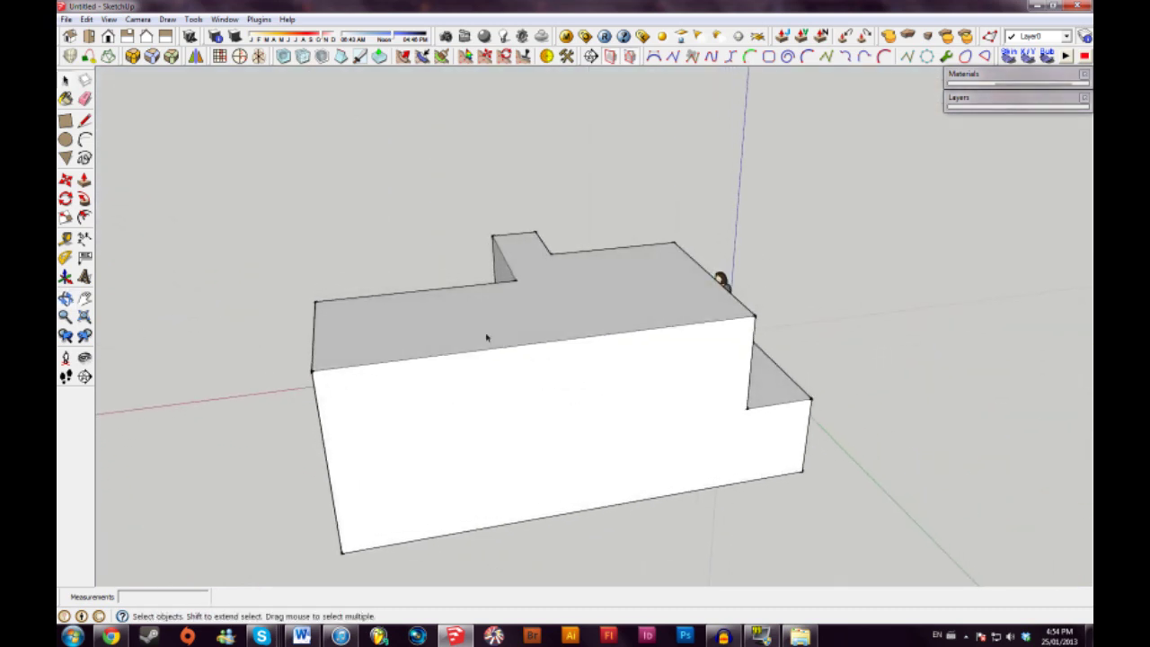
Divide the top face with another edge and push its left part down into a lower step.
{"action": "key", "text": "l"}
{"action": "left_click", "coordinate": [453, 356]}
{"action": "left_click", "coordinate": [432, 291]}
{"action": "mouse_move", "coordinate": [416, 303]}
{"action": "middle_mouse_down"}
{"action": "mouse_move", "coordinate": [406, 349]}
{"action": "mouse_move", "coordinate": [441, 354]}
{"action": "middle_mouse_up"}
{"action": "key", "text": "p"}
{"action": "left_click", "coordinate": [441, 354]}
{"action": "left_click", "coordinate": [441, 436]}
{"action": "key", "text": "space"}
Zoom and orbit toward the block's upper corner.
{"action": "scroll", "coordinate": [565, 327], "scroll_direction": "up", "scroll_amount": 5}
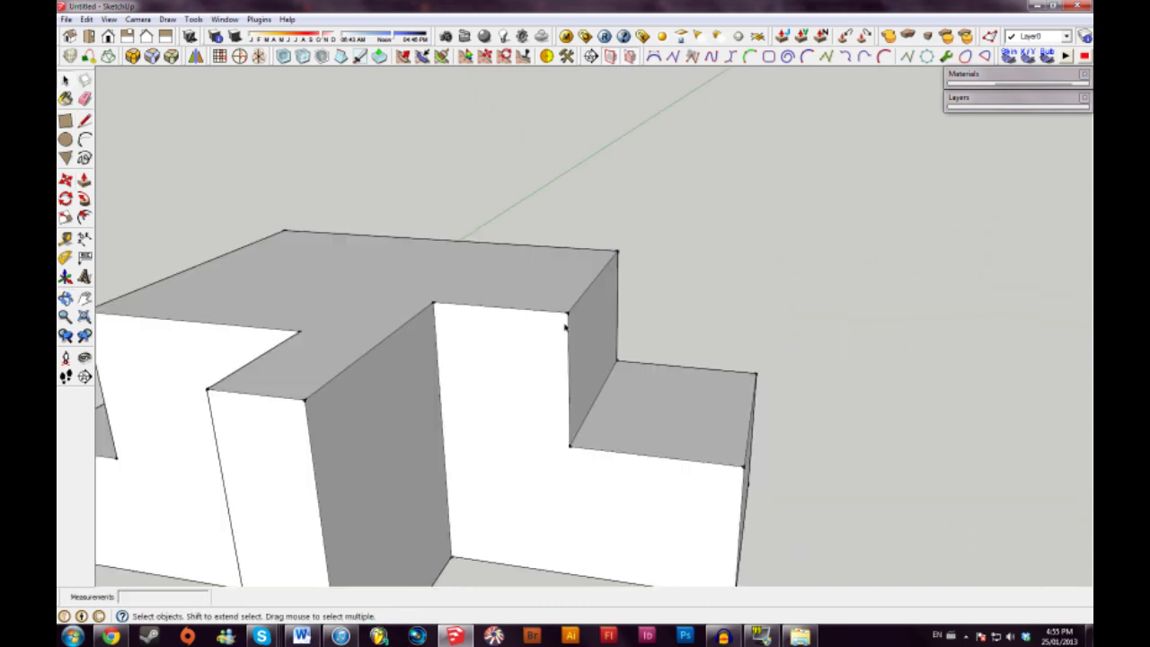
{"action": "scroll", "coordinate": [566, 327], "scroll_direction": "up", "scroll_amount": 2}
{"action": "middle_click_drag", "start_coordinate": [570, 321], "coordinate": [503, 316]}
{"action": "scroll", "coordinate": [502, 316], "scroll_direction": "up", "scroll_amount": 2}
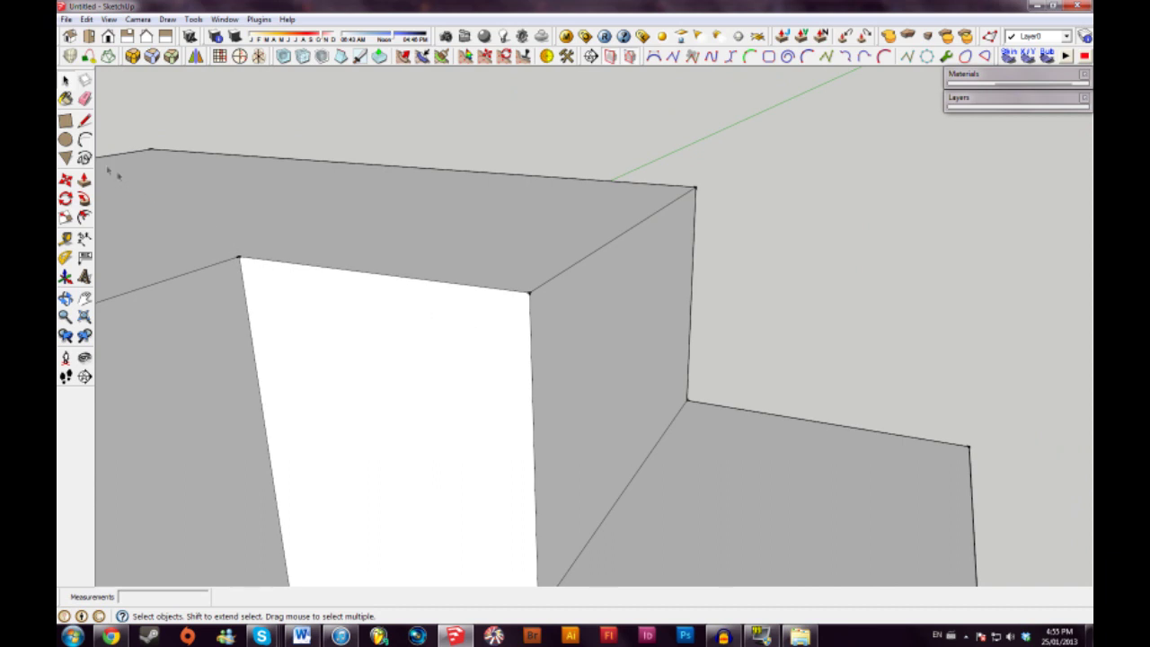
Draw a rounded arc from the top edge to the vertical edge and select the cut-off corner piece.
{"action": "key", "text": "a"}
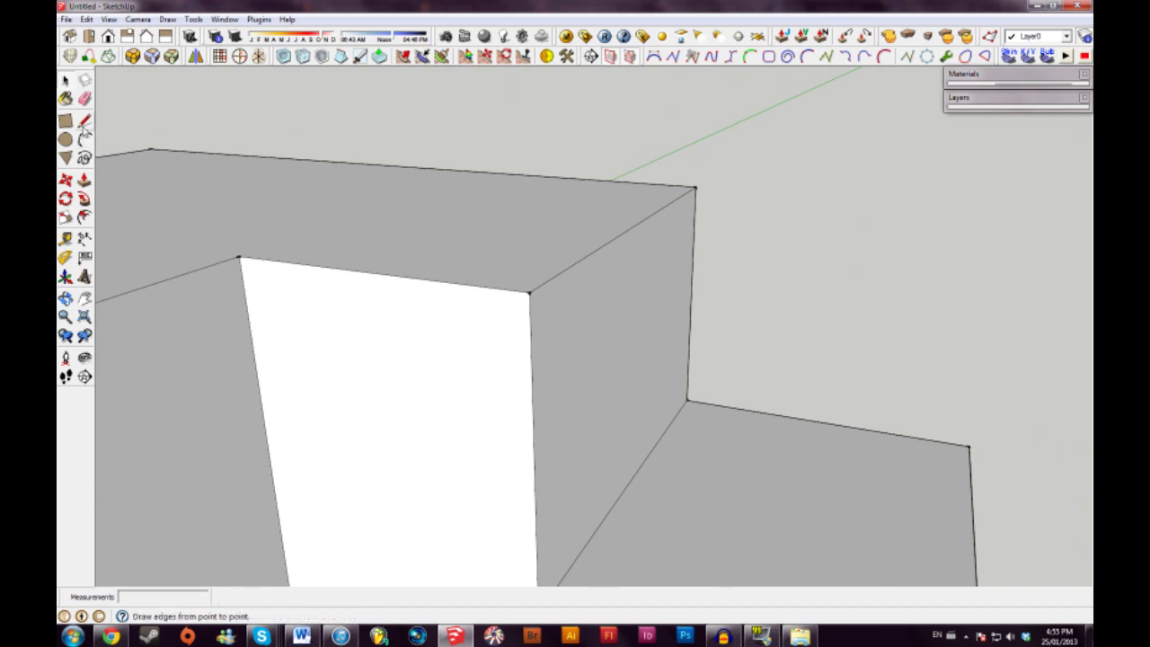
{"action": "left_click", "coordinate": [84, 139]}
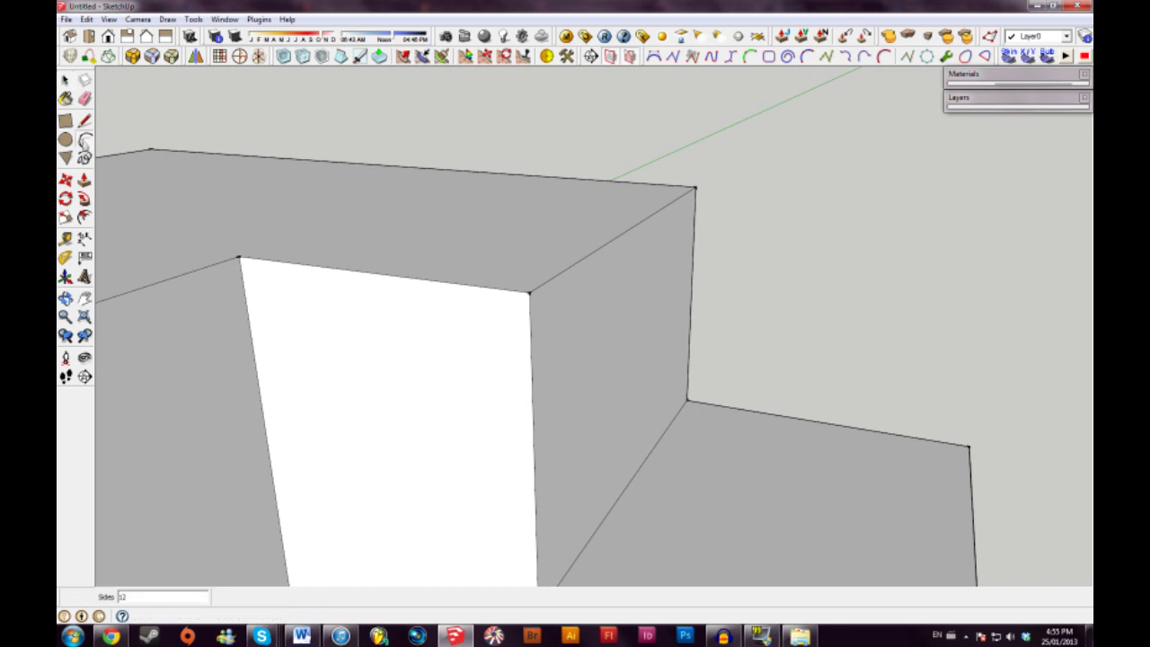
{"action": "left_click", "coordinate": [439, 281]}
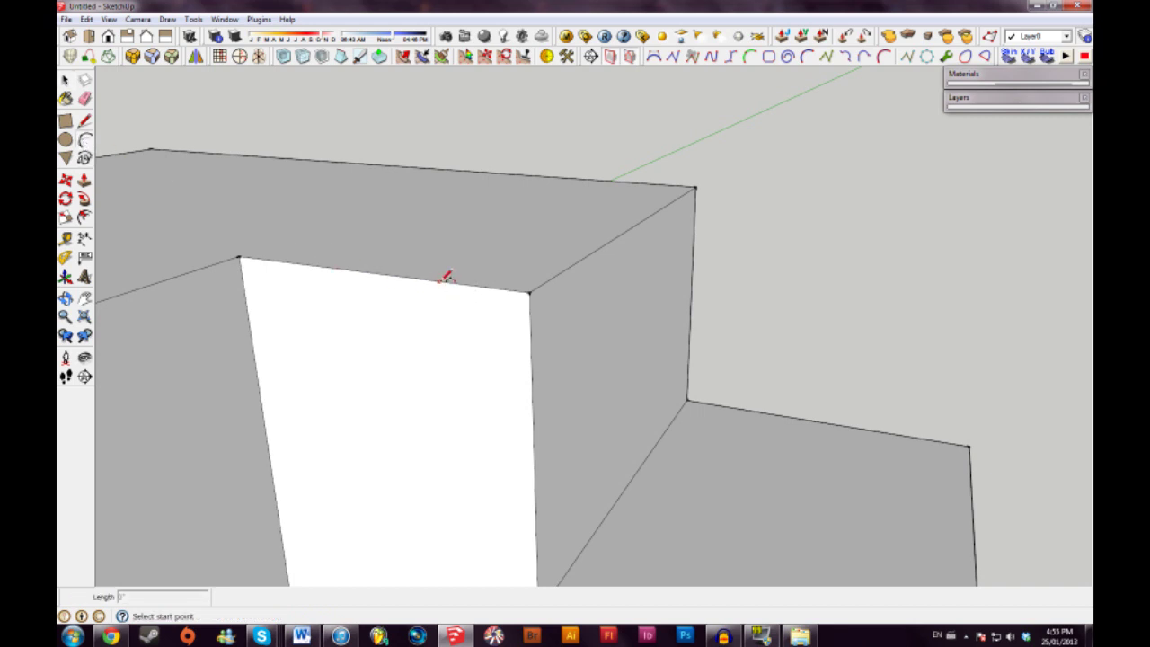
{"action": "left_click", "coordinate": [532, 406]}
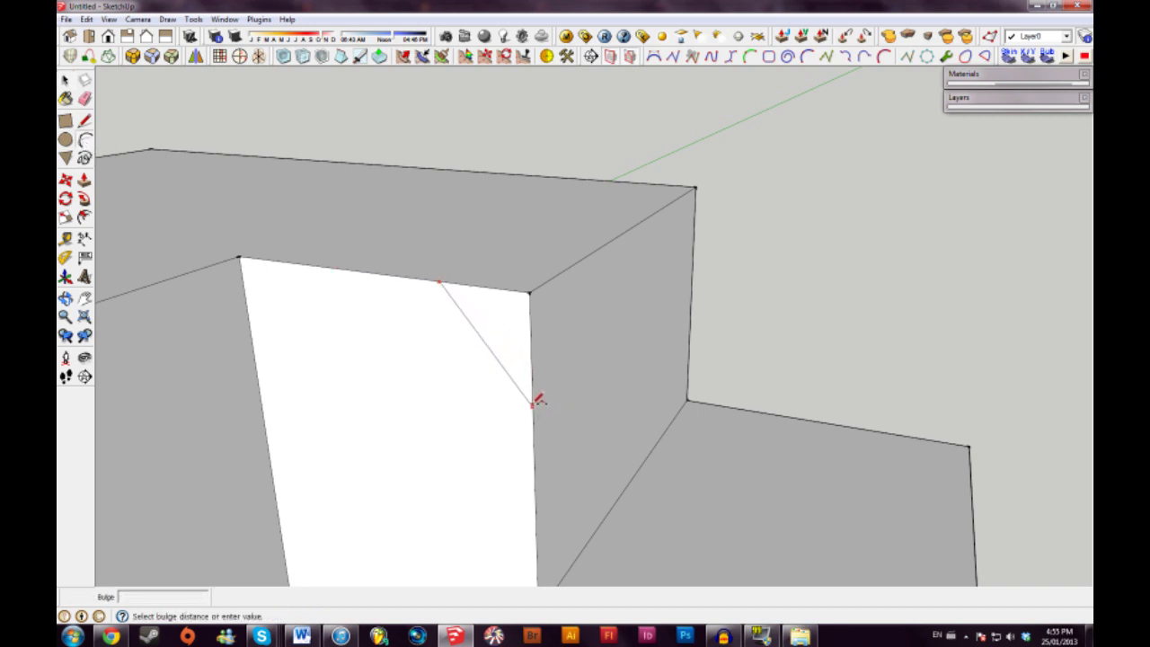
{"action": "left_click", "coordinate": [535, 360]}
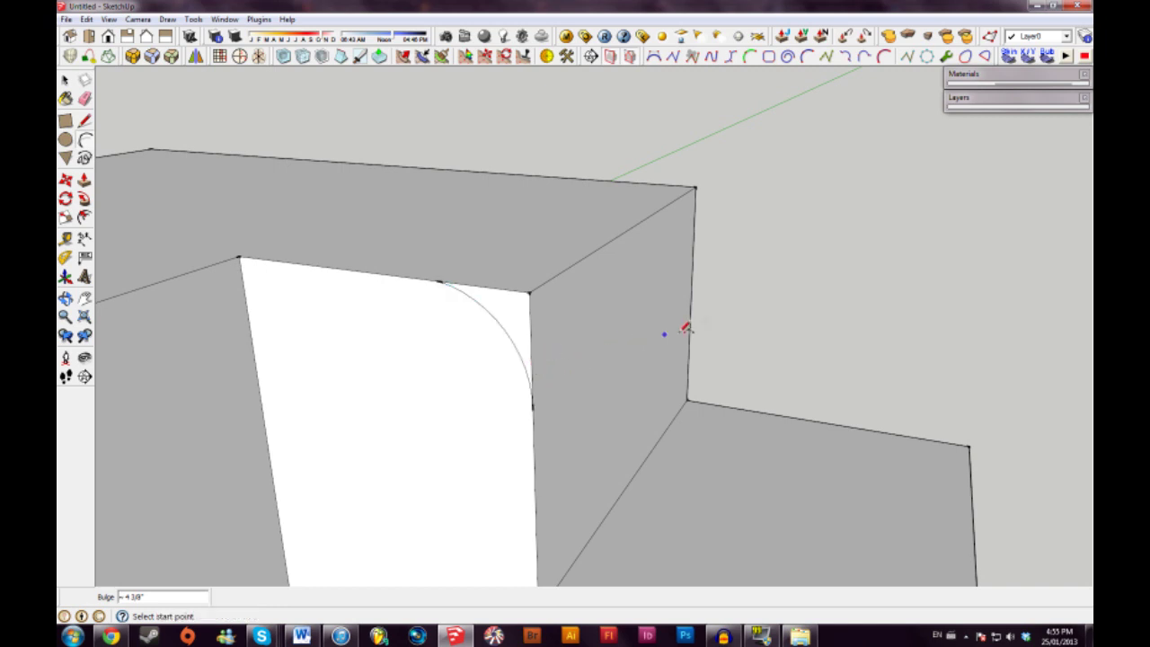
{"action": "key", "text": "space"}
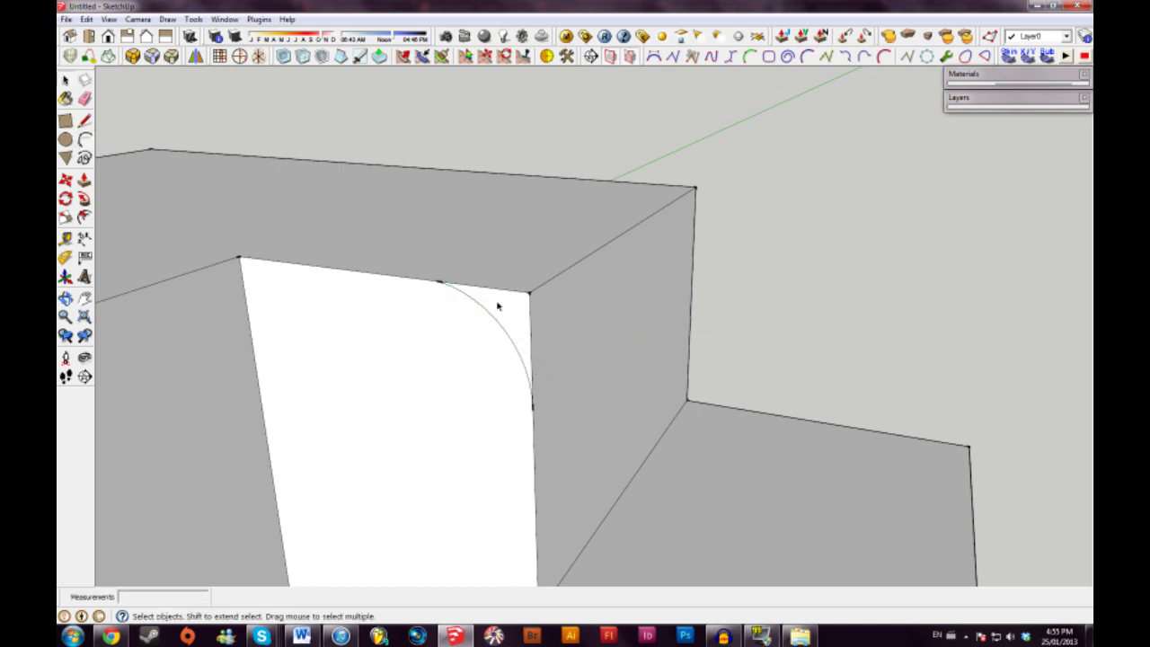
{"action": "left_click", "coordinate": [511, 315]}
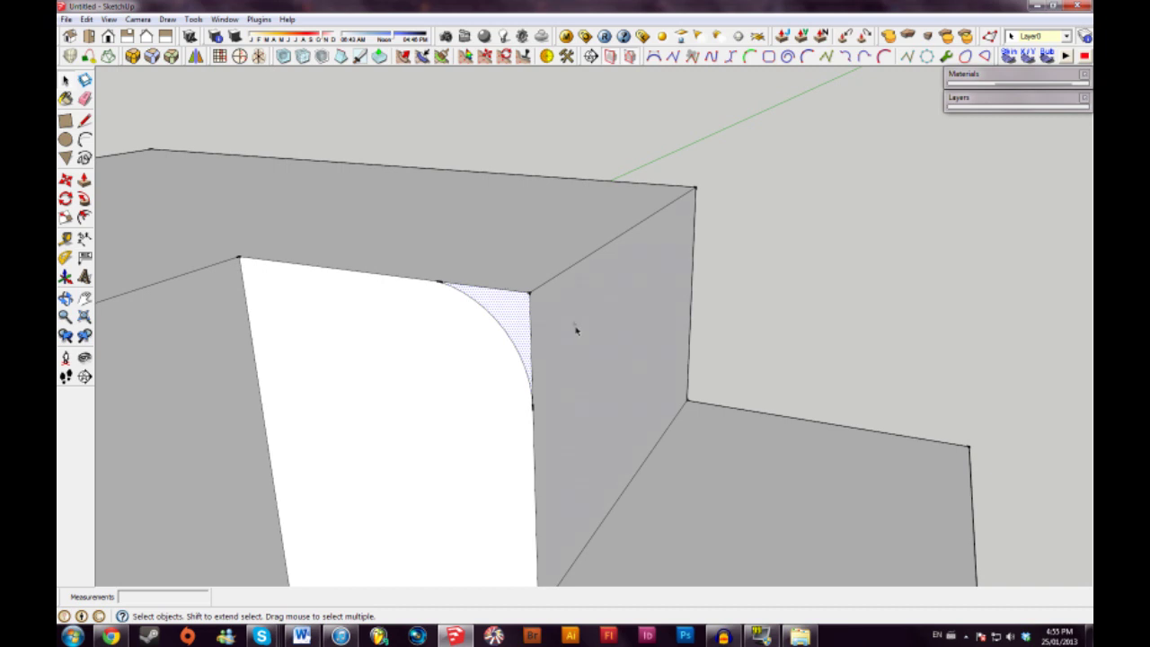
{"action": "left_click", "coordinate": [528, 261]}
Push the arc corner piece through the block to round its top edge.
{"action": "left_click", "coordinate": [517, 317]}
{"action": "key", "text": "p"}
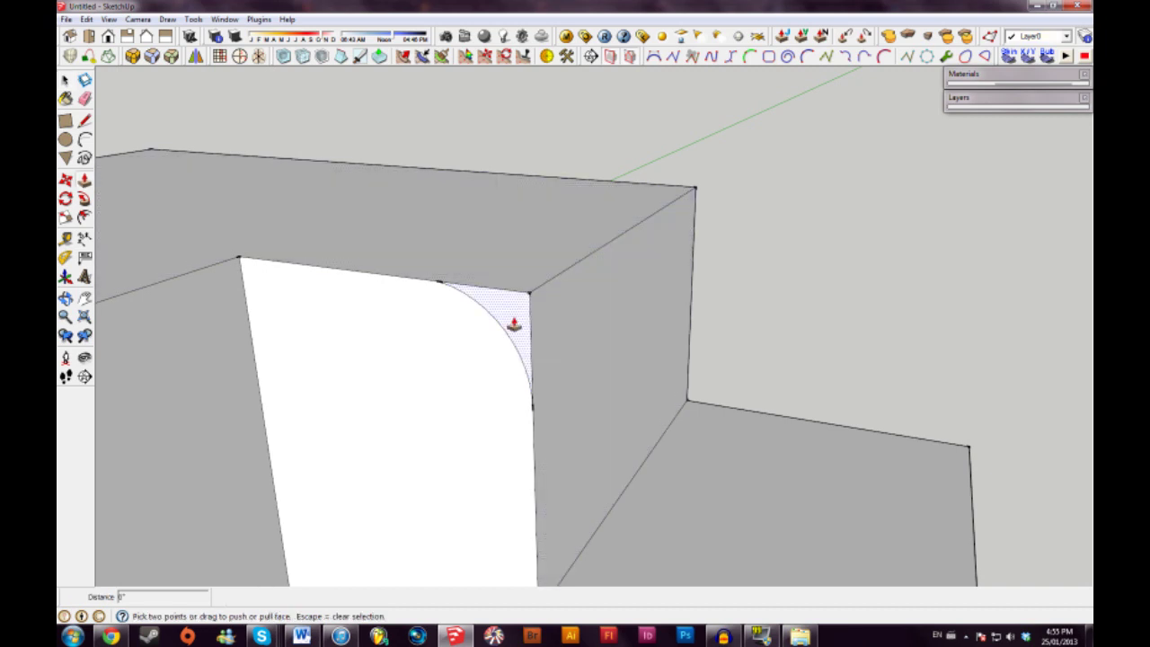
{"action": "left_click", "coordinate": [515, 319]}
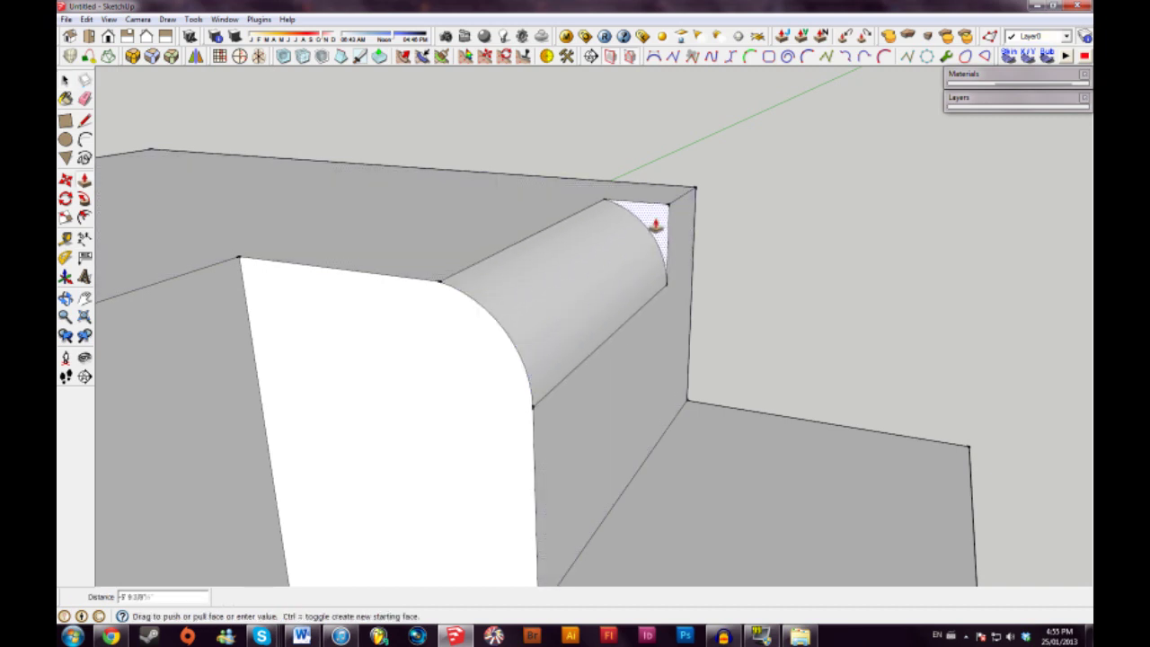
{"action": "left_click", "coordinate": [693, 194]}
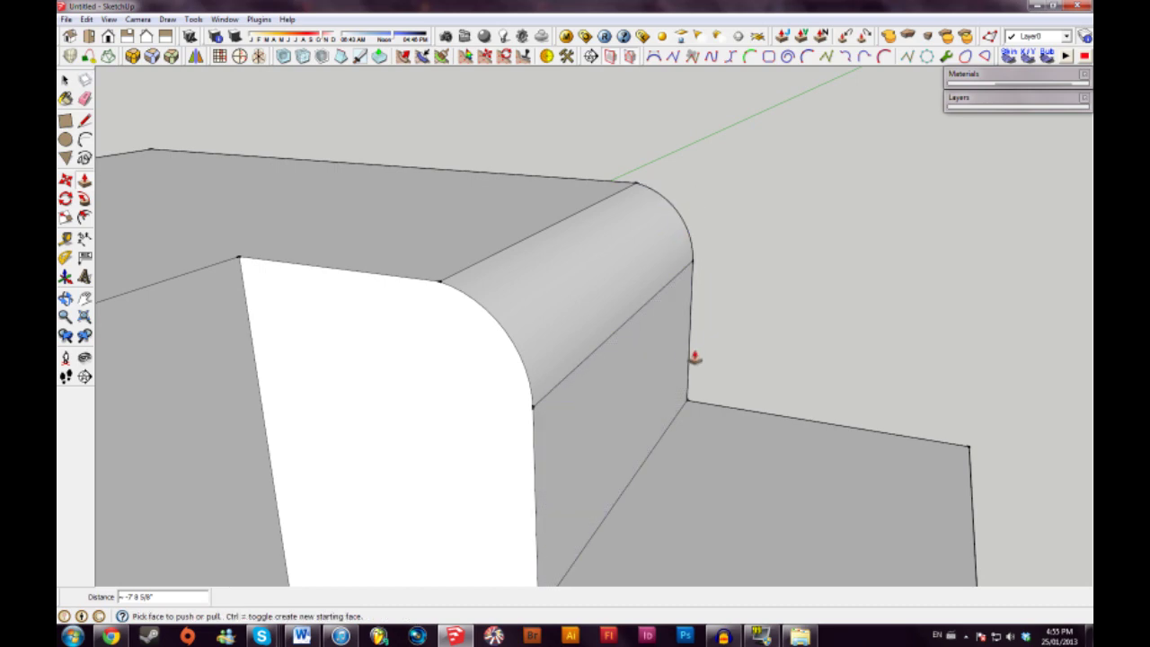
{"action": "middle_click_drag", "start_coordinate": [694, 357], "coordinate": [464, 388]}
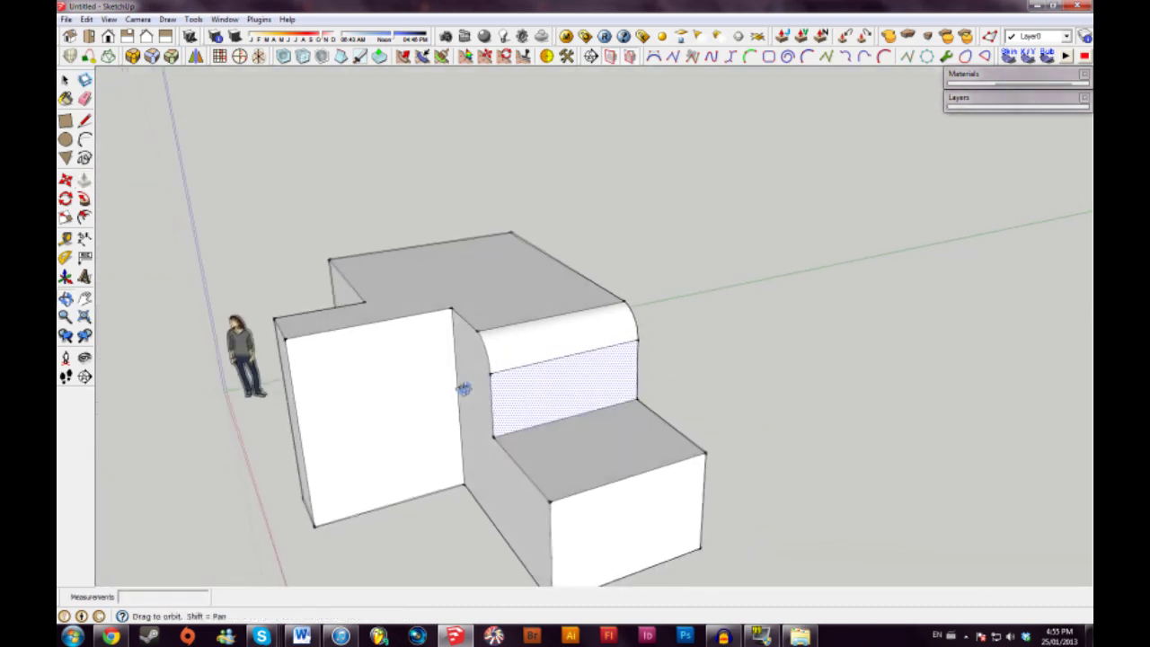
{"action": "key", "text": "space"}
Push back the face below the rounded edge to form a recessed overhang.
{"action": "scroll", "coordinate": [494, 353], "scroll_direction": "up", "scroll_amount": 8}
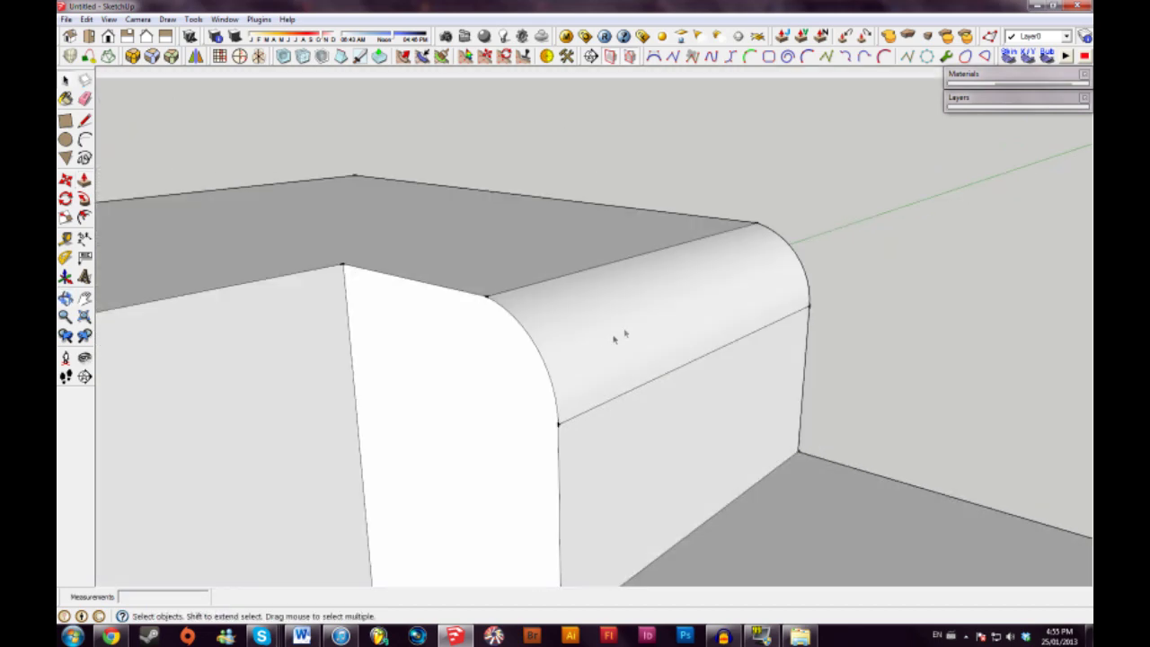
{"action": "left_click", "coordinate": [572, 341]}
{"action": "scroll", "coordinate": [573, 345], "scroll_direction": "up", "scroll_amount": 3}
{"action": "key", "text": "p"}
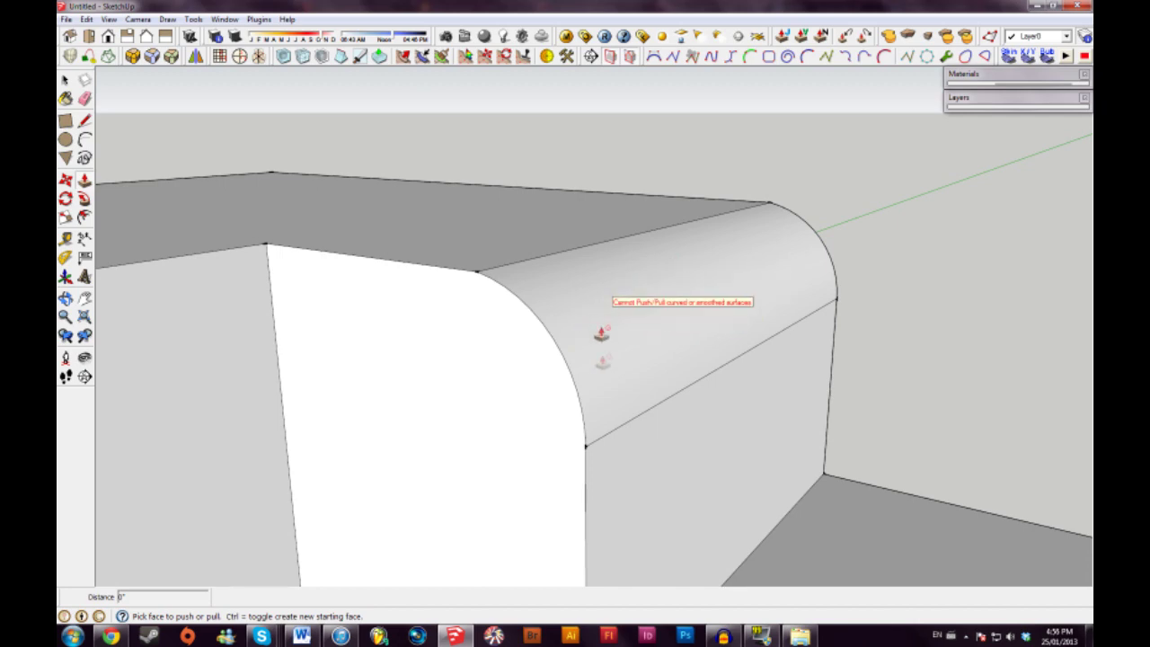
{"action": "left_click_drag", "start_coordinate": [637, 470], "coordinate": [458, 449]}
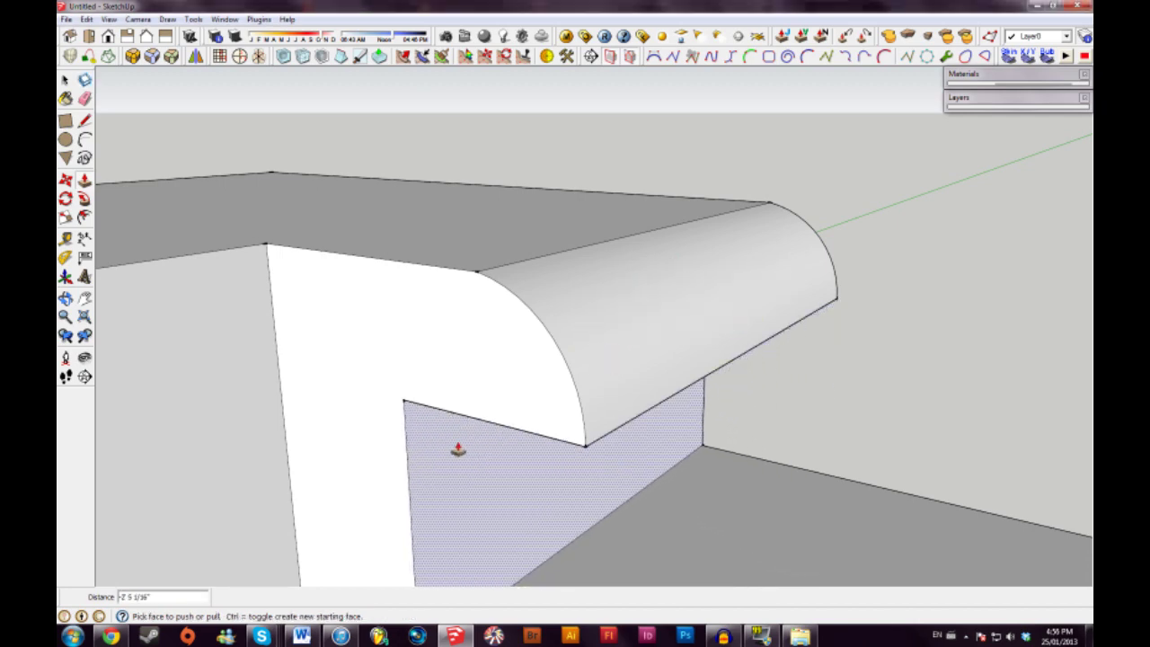
{"action": "middle_click_drag", "start_coordinate": [458, 450], "coordinate": [548, 381]}
{"action": "middle_click_drag", "start_coordinate": [548, 329], "coordinate": [606, 321]}
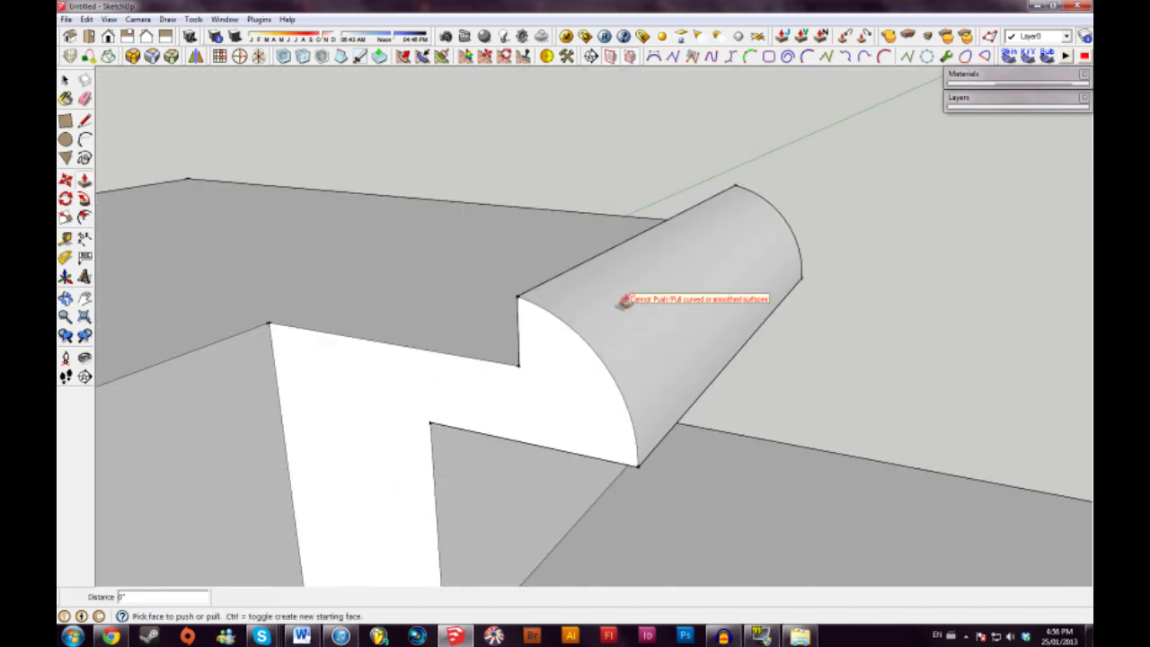
{"action": "middle_click_drag", "start_coordinate": [655, 282], "coordinate": [598, 329]}
{"action": "scroll", "coordinate": [551, 341], "scroll_direction": "up", "scroll_amount": 5}
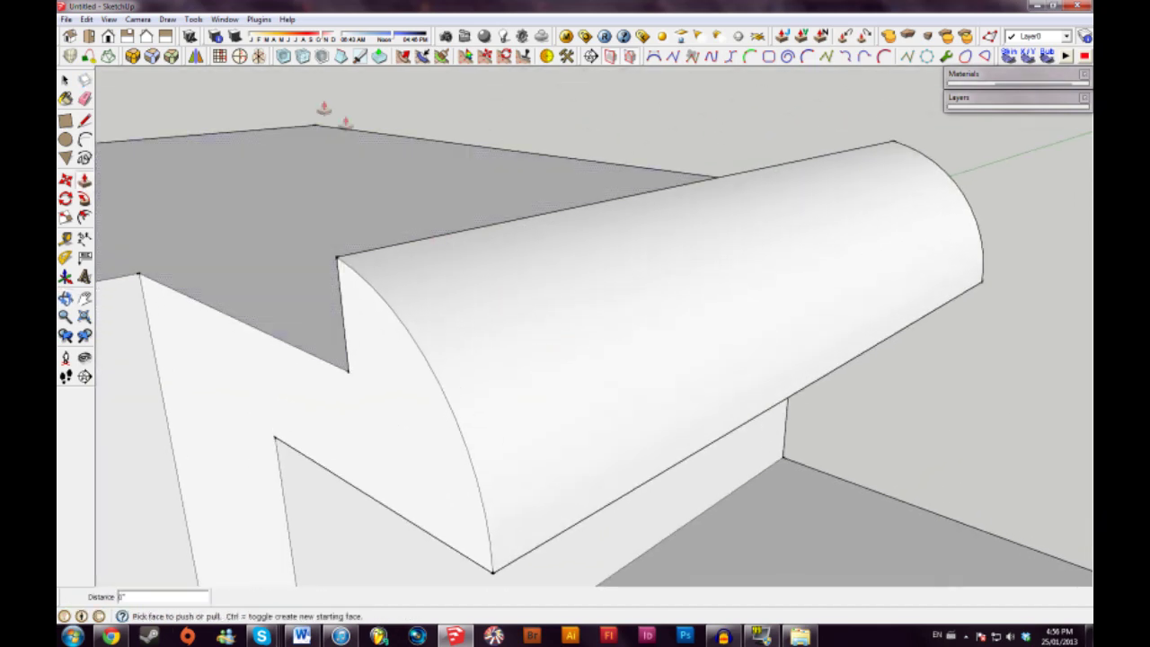
{"action": "left_click", "coordinate": [87, 19]}
Turn on View > Hidden Geometry to reveal the curved face's segment lines.
{"action": "mouse_move", "coordinate": [108, 19]}
{"action": "left_click", "coordinate": [106, 66]}
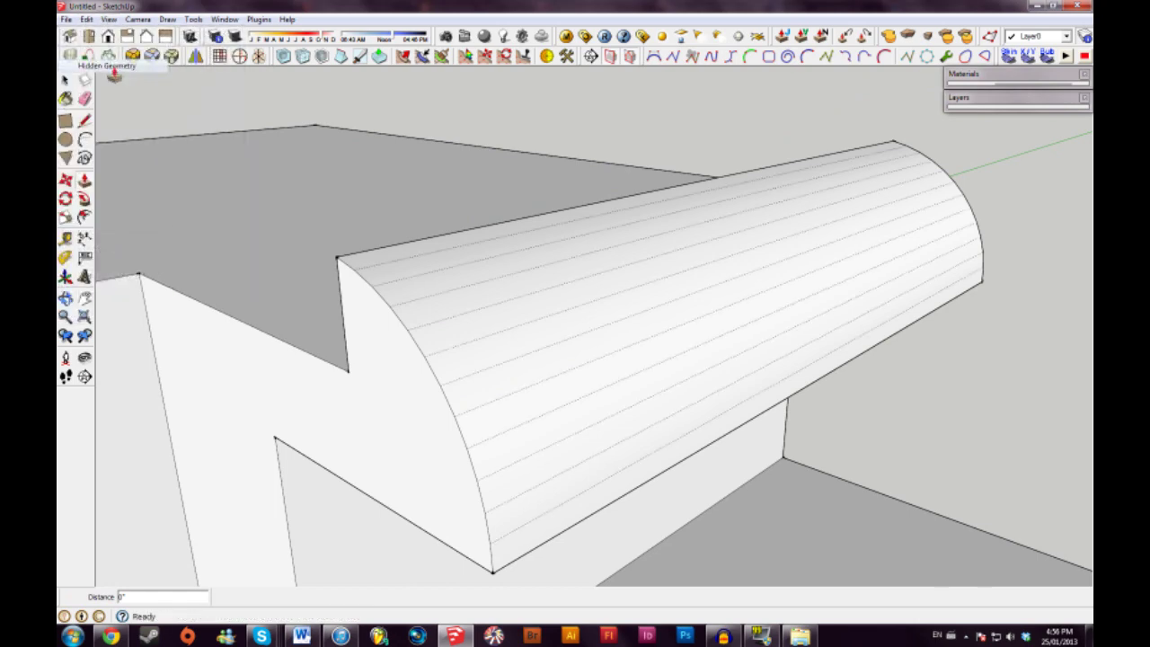
{"action": "middle_click_drag", "start_coordinate": [521, 360], "coordinate": [552, 398]}
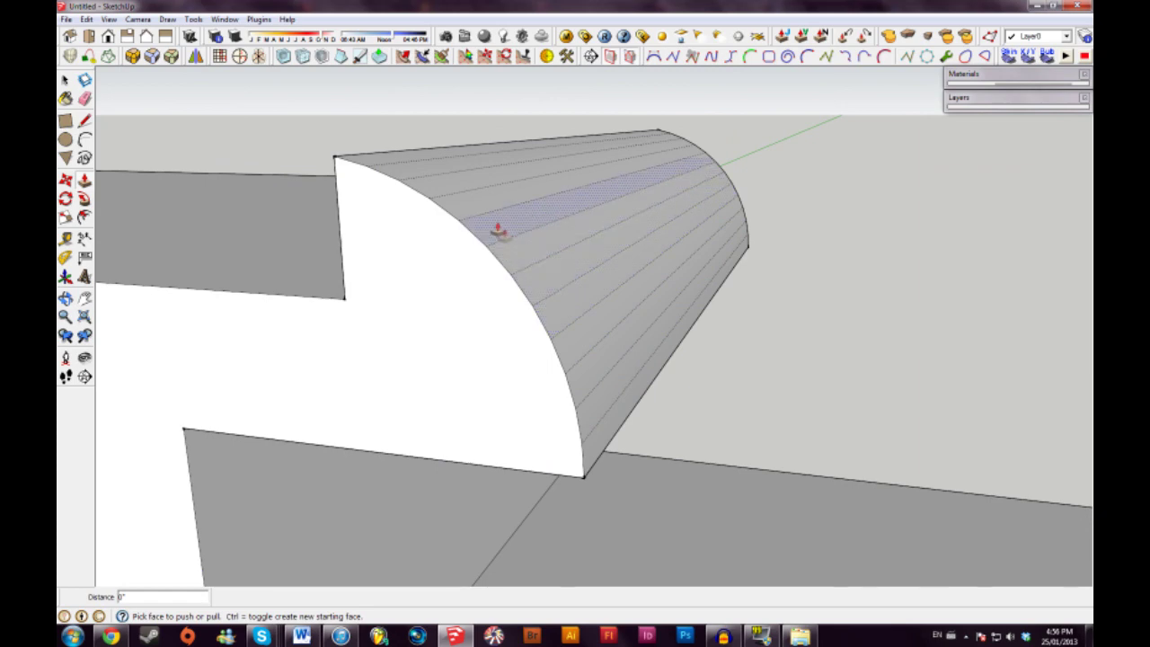
Recess one curved strip by 1 9/16" and pull another out into a tooth.
{"action": "left_click", "coordinate": [499, 232]}
{"action": "middle_click_drag", "start_coordinate": [423, 174], "coordinate": [513, 278]}
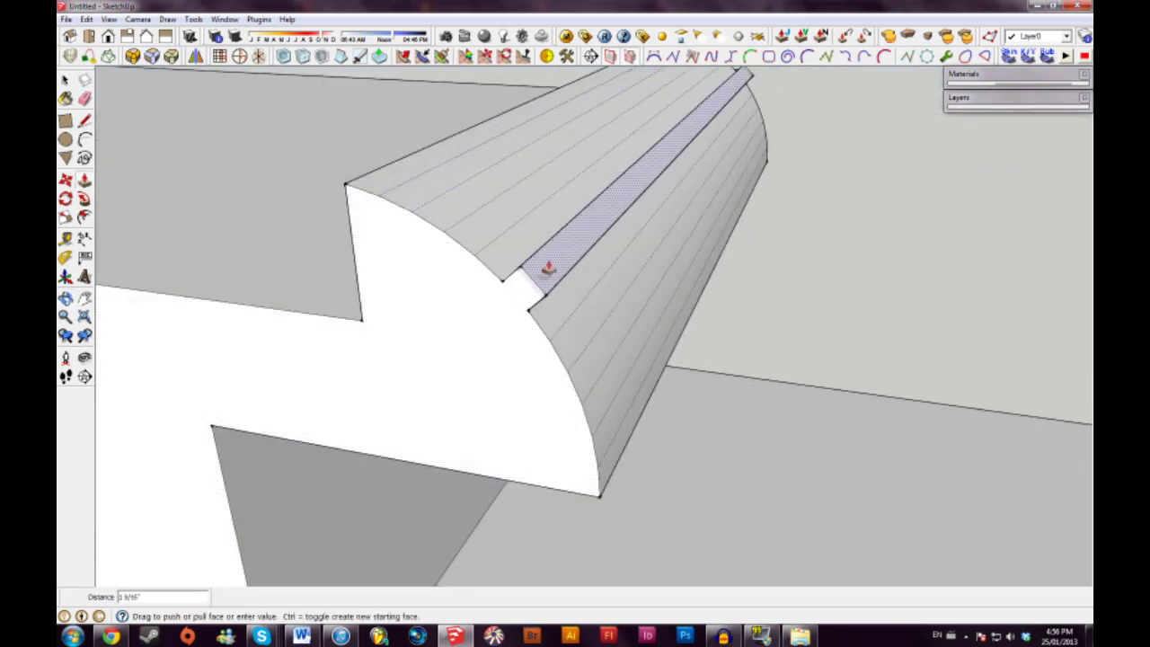
{"action": "middle_click_drag", "start_coordinate": [596, 221], "coordinate": [668, 264]}
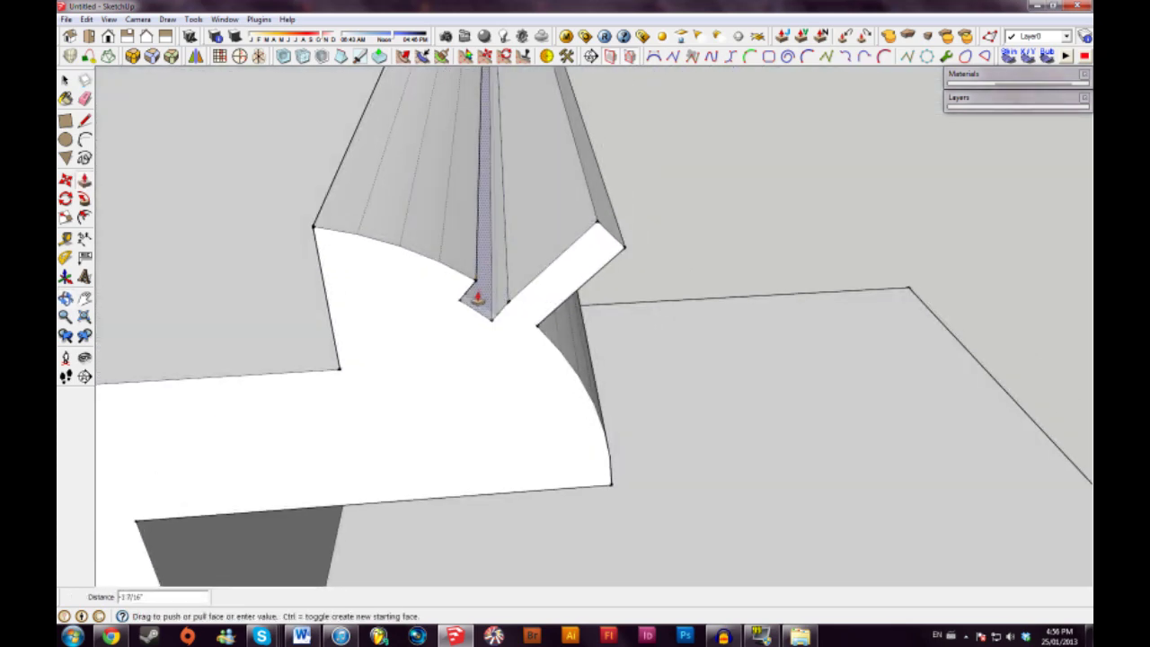
{"action": "left_click", "coordinate": [477, 299]}
{"action": "left_click", "coordinate": [468, 263]}
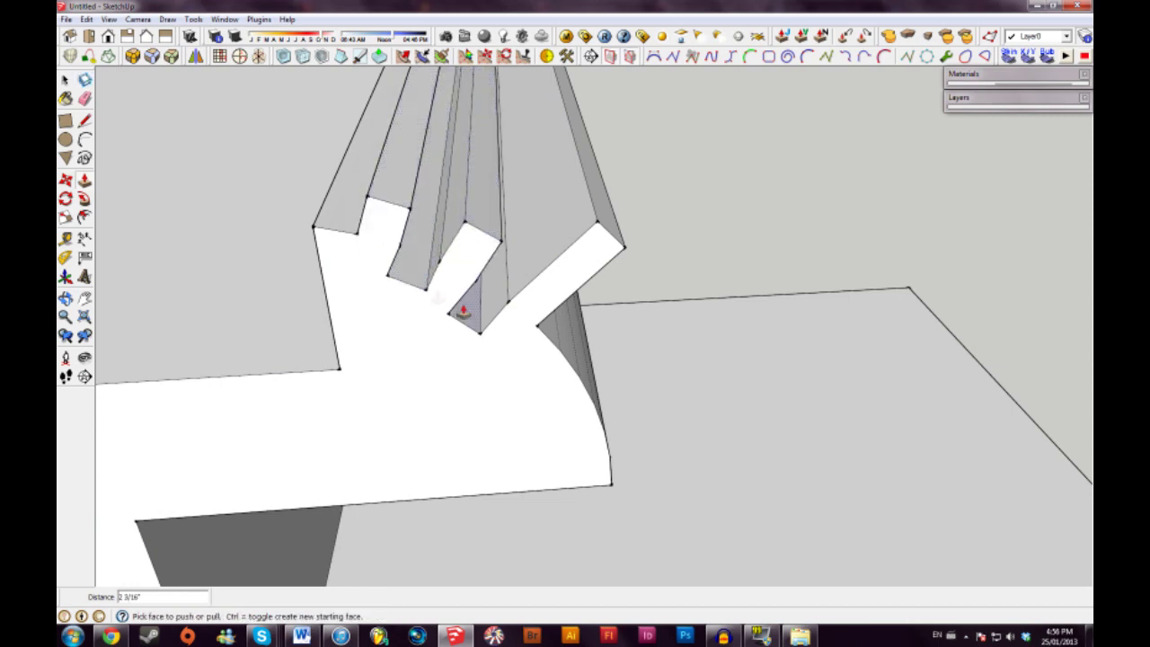
{"action": "middle_click_drag", "start_coordinate": [462, 314], "coordinate": [372, 249]}
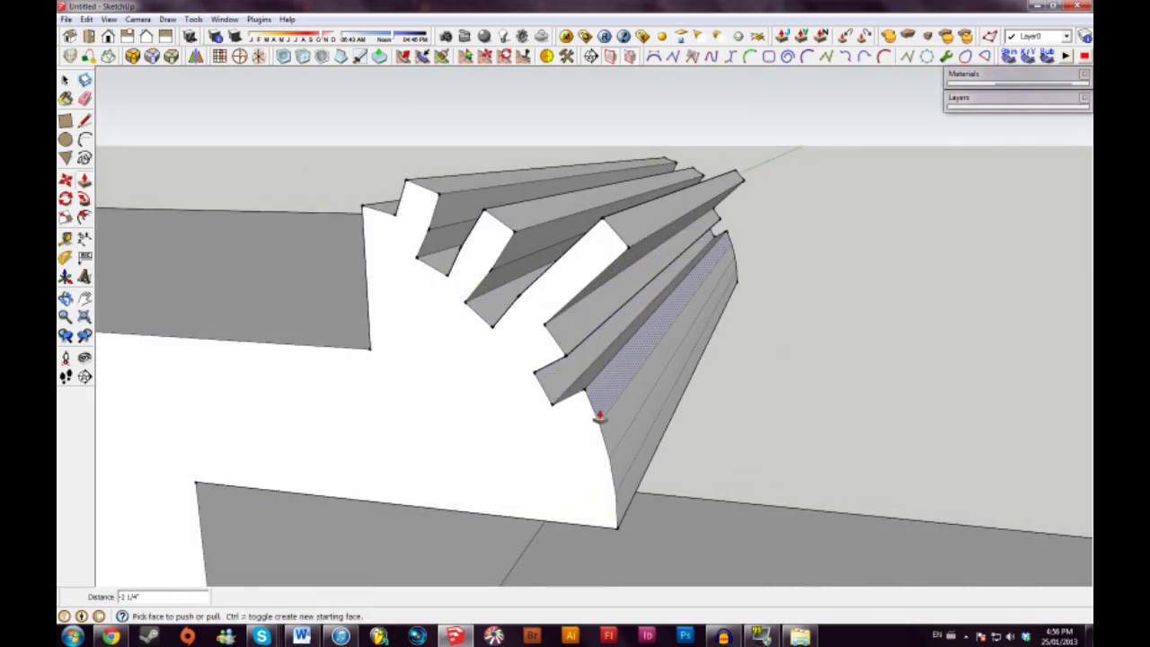
{"action": "left_click", "coordinate": [626, 416]}
{"action": "middle_click_drag", "start_coordinate": [626, 416], "coordinate": [598, 346]}
Undo the groove and tooth with Ctrl+Z to restore the plain curved extrusion.
{"action": "key", "text": "ctrl+z"}
{"action": "key", "text": "ctrl+z"}
{"action": "key", "text": "ctrl+z"}
{"action": "key", "text": "ctrl+z"}
{"action": "key", "text": "ctrl+z"}
{"action": "key", "text": "ctrl+z"}
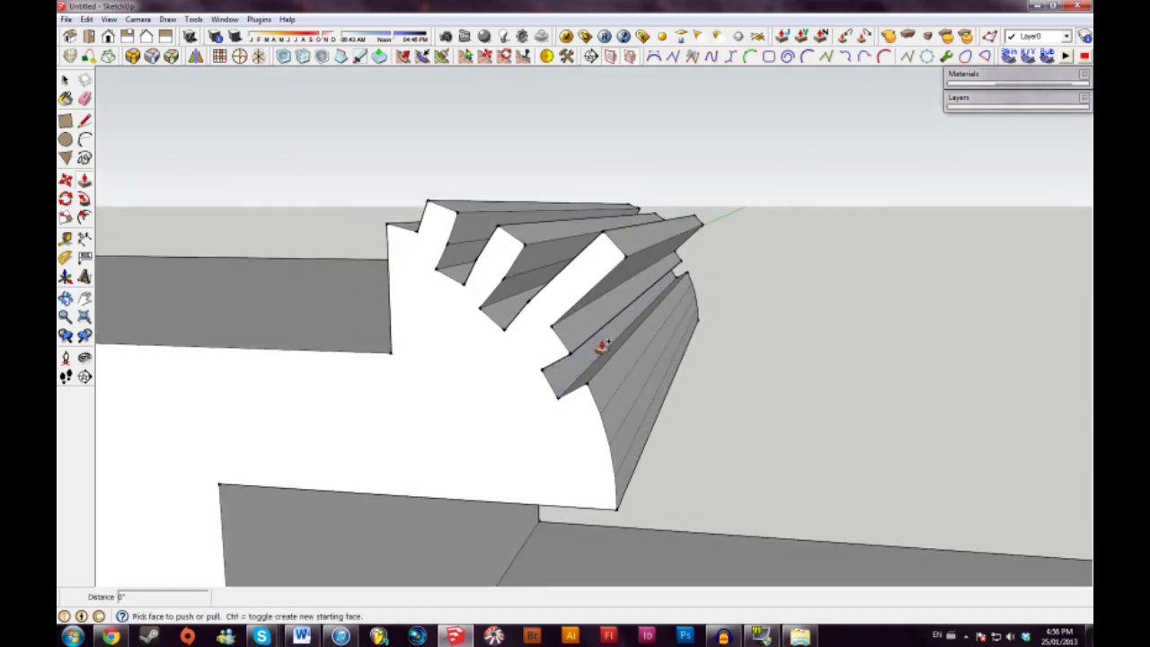
{"action": "key", "text": "ctrl+z"}
{"action": "middle_click_drag", "start_coordinate": [598, 348], "coordinate": [504, 380]}
{"action": "key", "text": "space"}
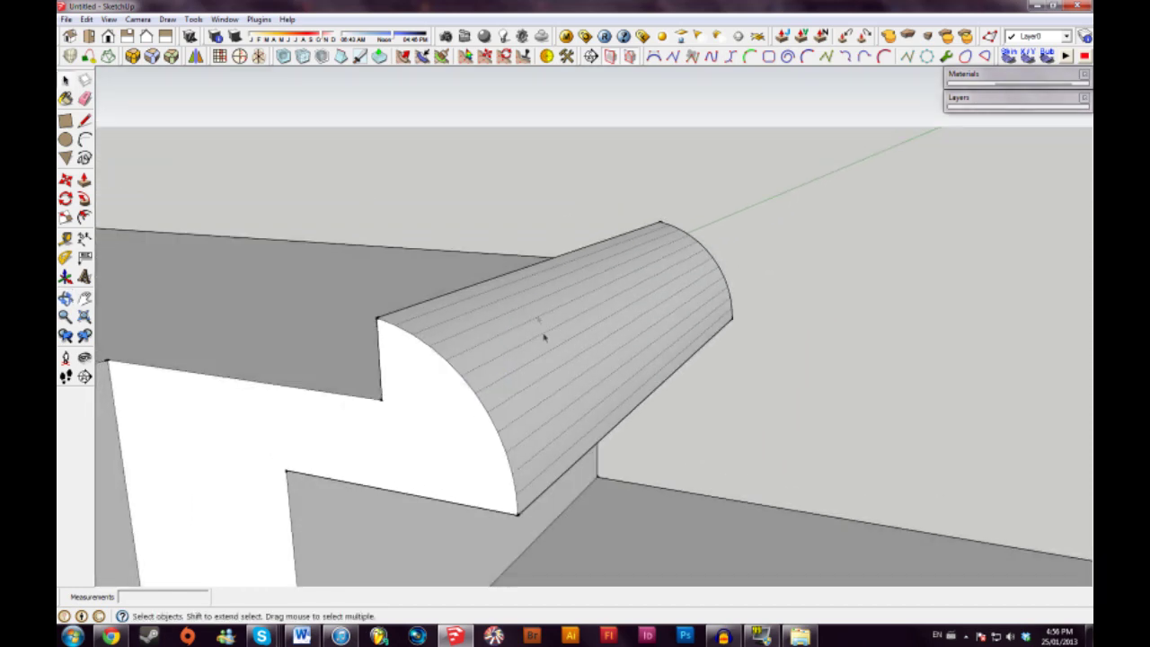
Untick View > Hidden Geometry so the curve shows without facet lines.
{"action": "left_click", "coordinate": [108, 19]}
{"action": "left_click", "coordinate": [112, 65]}
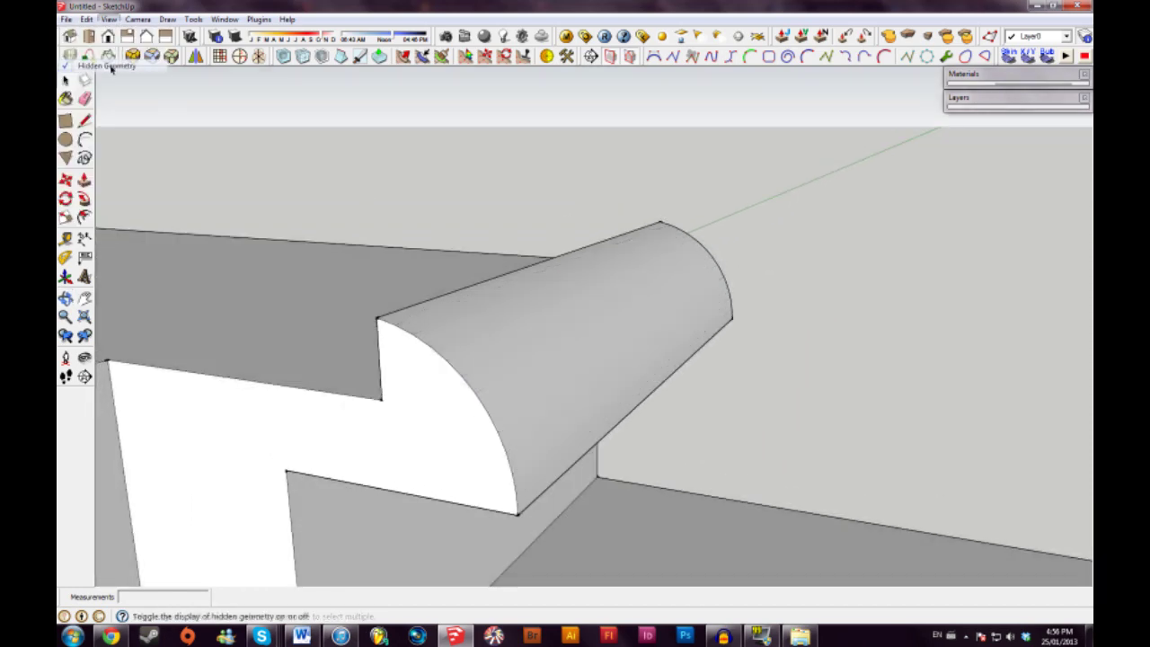
{"action": "middle_click_drag", "start_coordinate": [356, 258], "coordinate": [545, 360]}
{"action": "scroll", "coordinate": [545, 359], "scroll_direction": "down", "scroll_amount": 6}
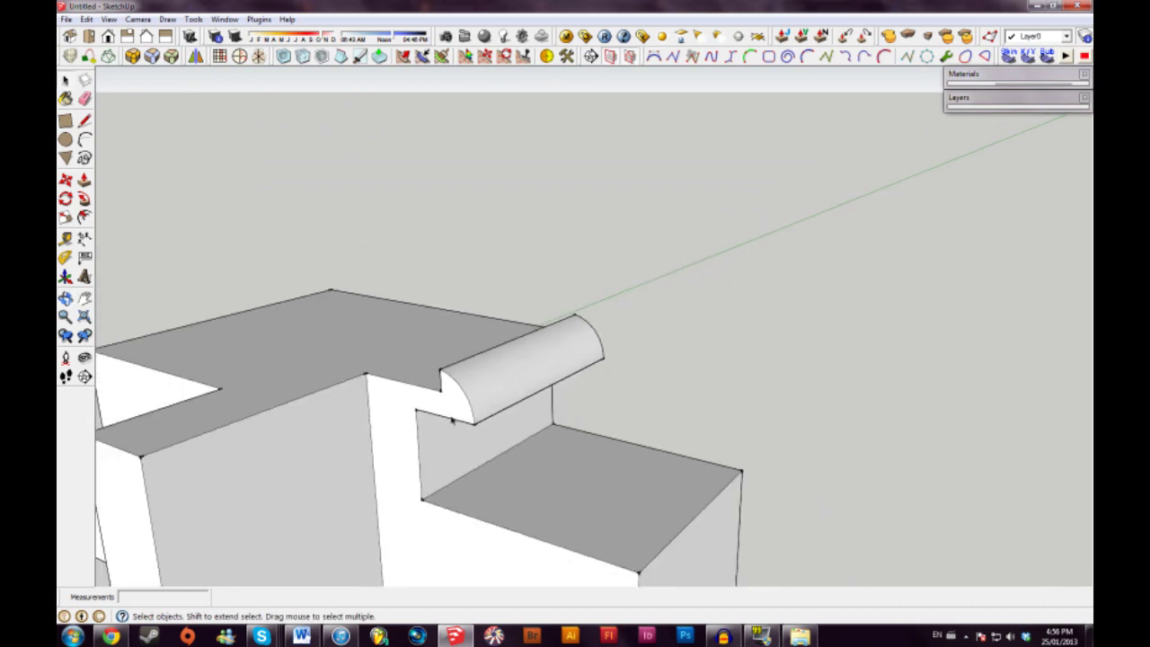
Toggle the model axes off and back on, then zoom in on the curved roof.
{"action": "left_click", "coordinate": [108, 19]}
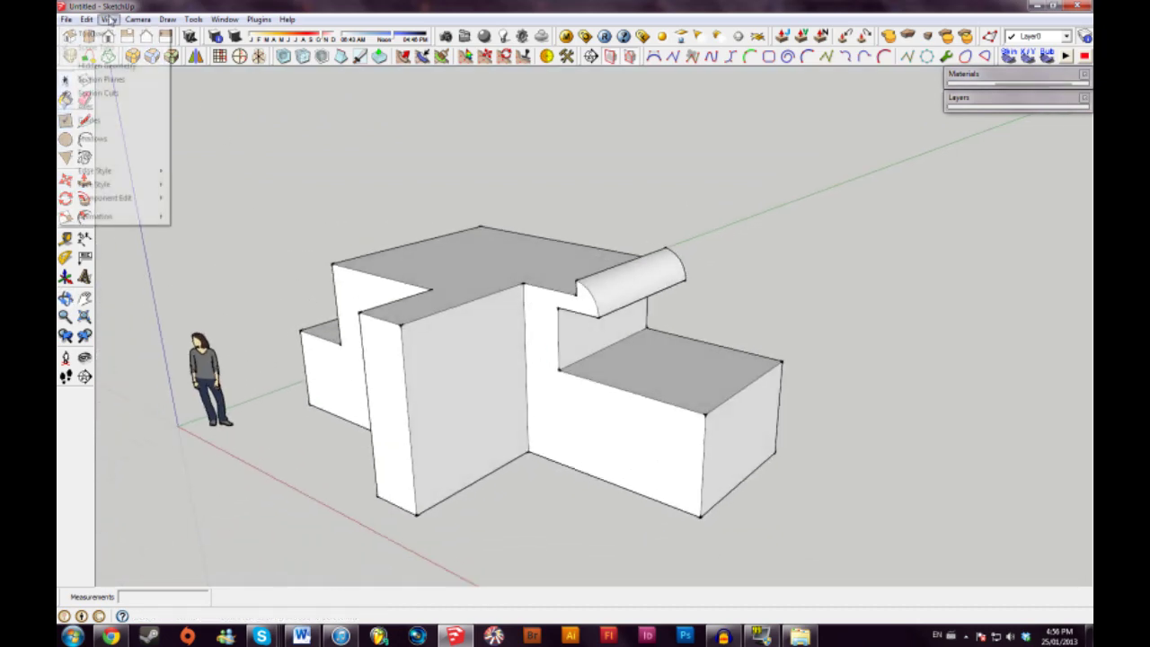
{"action": "left_click", "coordinate": [86, 106]}
{"action": "scroll", "coordinate": [189, 105], "scroll_direction": "up", "scroll_amount": 2}
{"action": "left_click", "coordinate": [109, 19]}
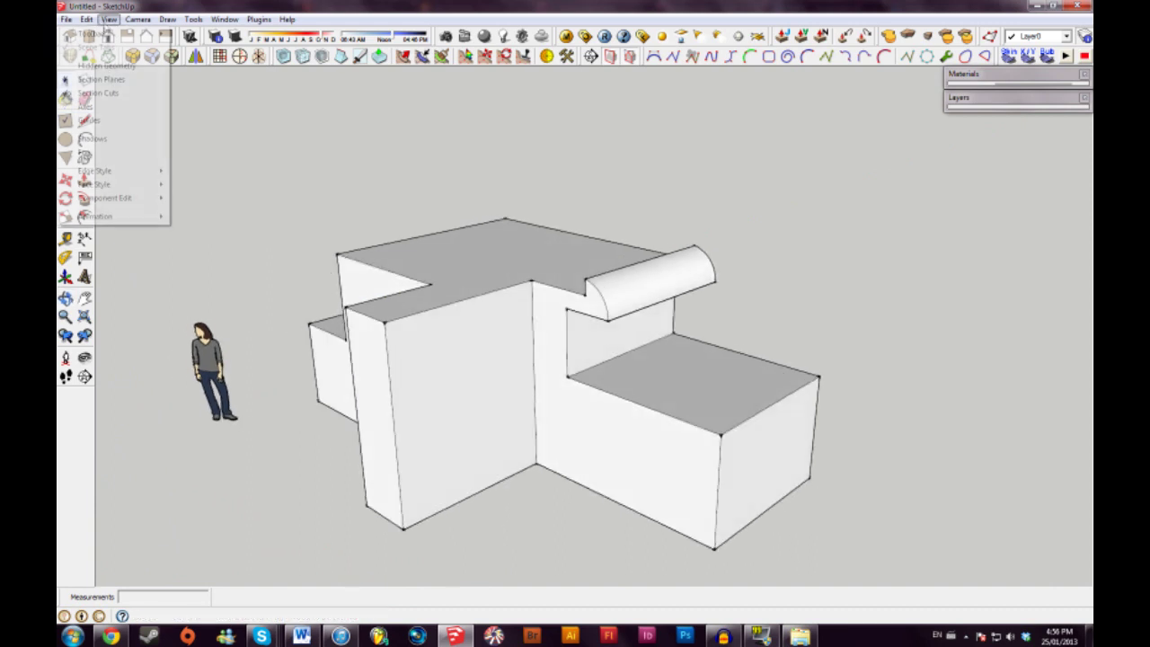
{"action": "left_click", "coordinate": [85, 106]}
{"action": "left_click", "coordinate": [109, 19]}
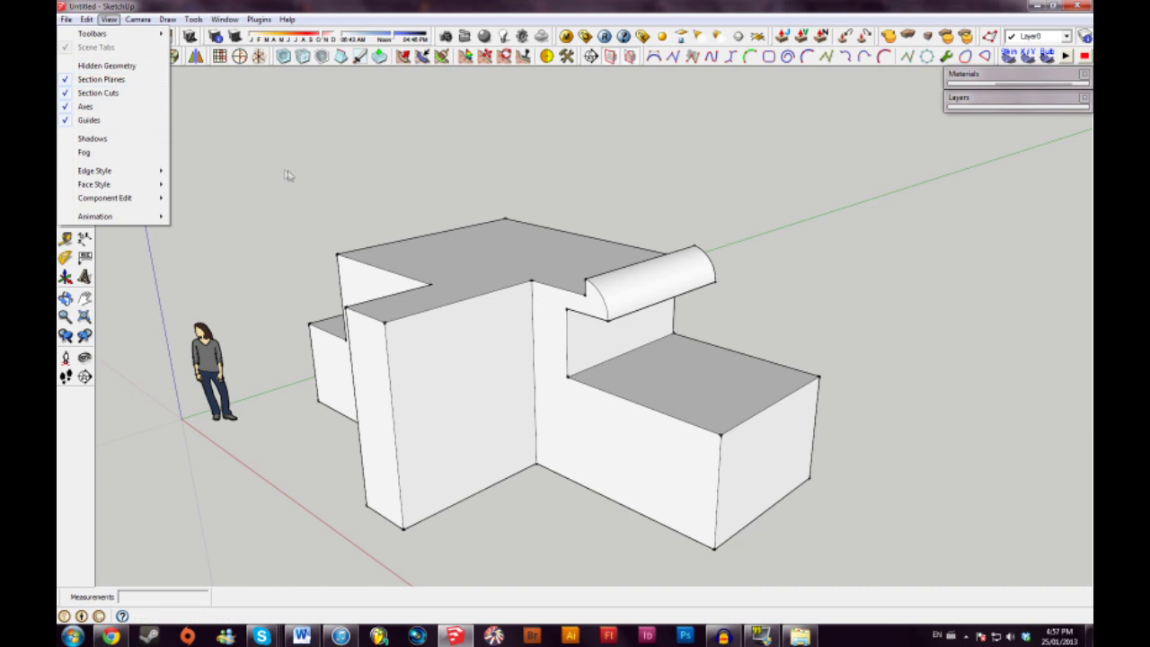
{"action": "left_click", "coordinate": [583, 364]}
{"action": "scroll", "coordinate": [582, 364], "scroll_direction": "up", "scroll_amount": 5}
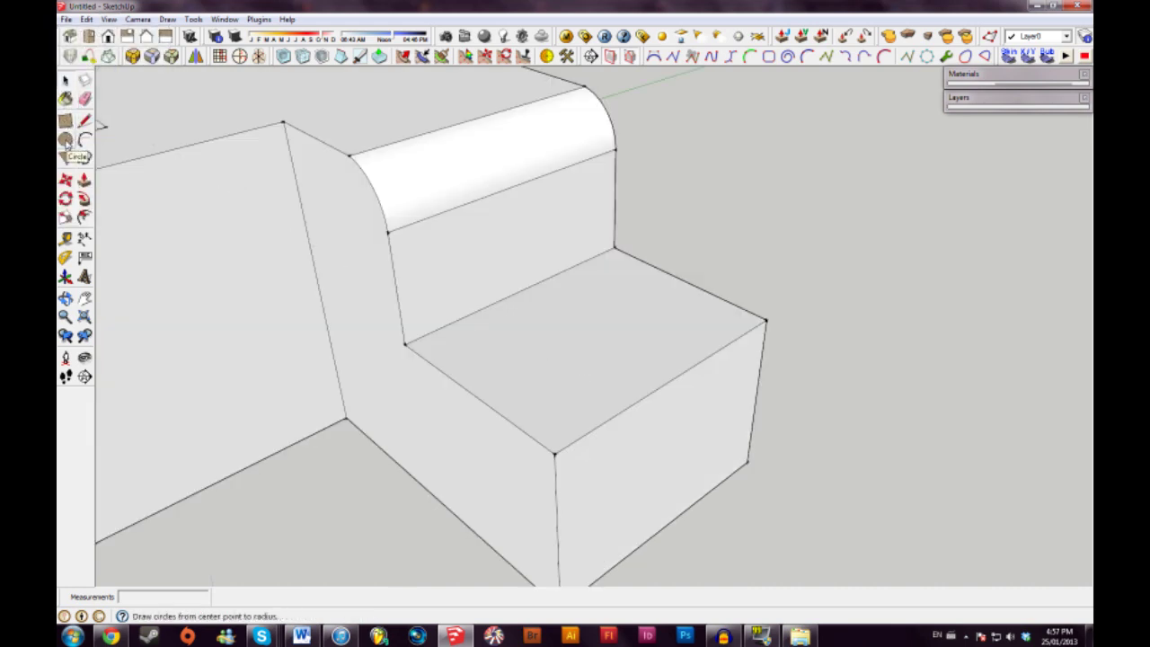
Draw a circle on the top face of the lower step.
{"action": "left_click", "coordinate": [65, 158]}
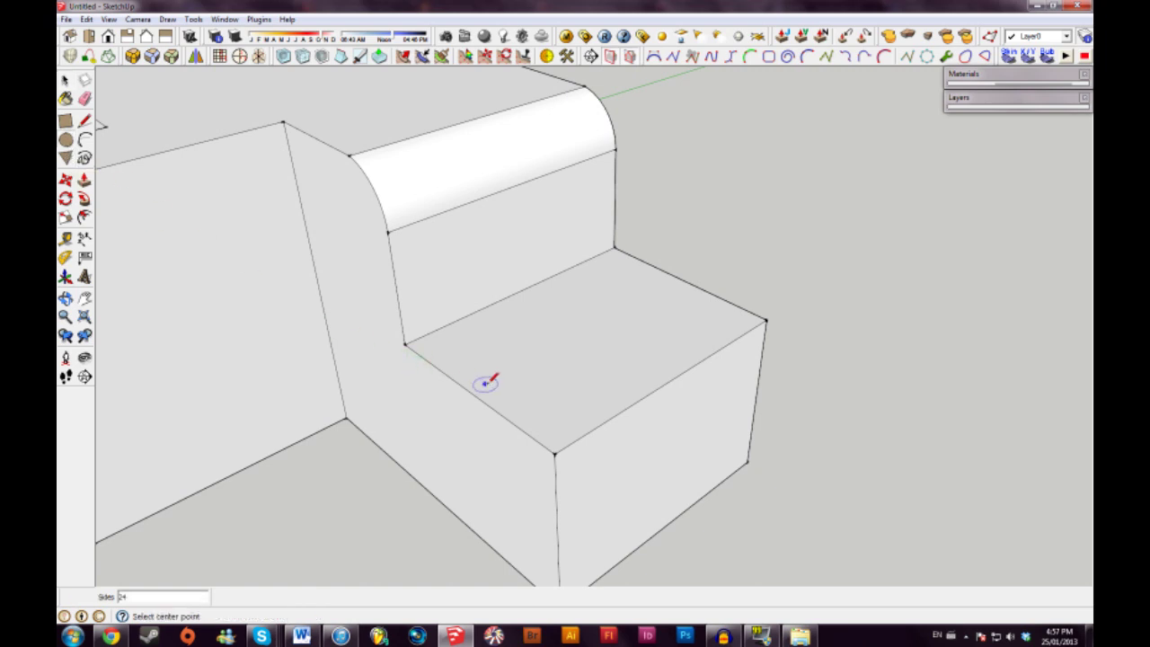
{"action": "middle_click_drag", "start_coordinate": [488, 380], "coordinate": [512, 384]}
{"action": "scroll", "coordinate": [512, 384], "scroll_direction": "up", "scroll_amount": 3}
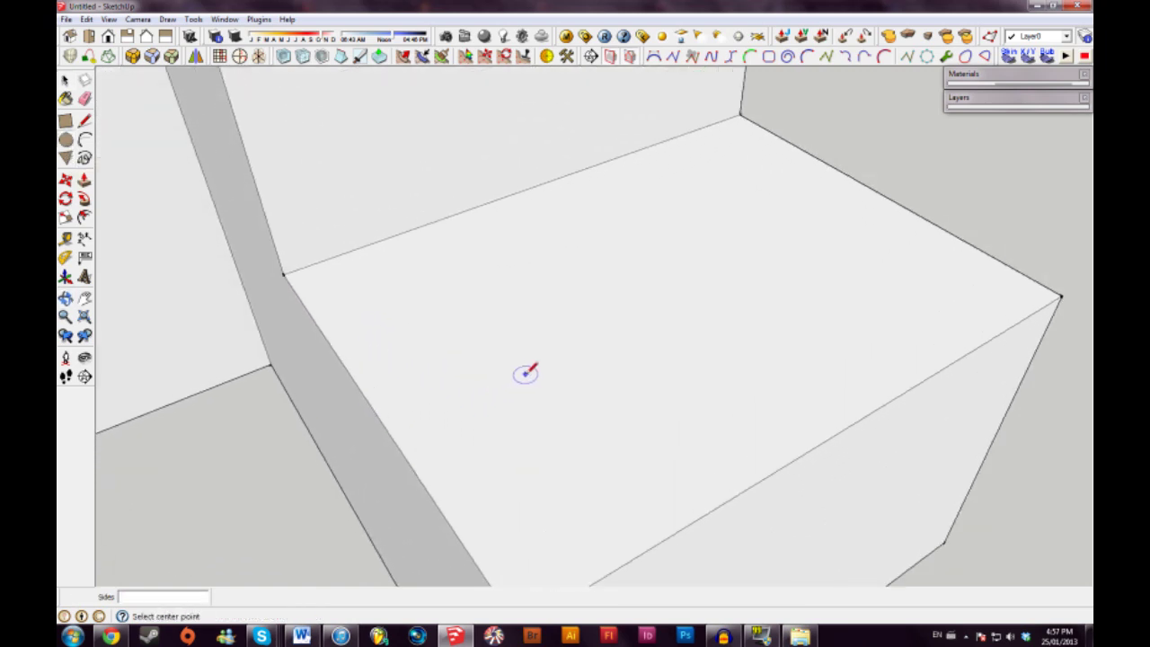
{"action": "left_click", "coordinate": [511, 377]}
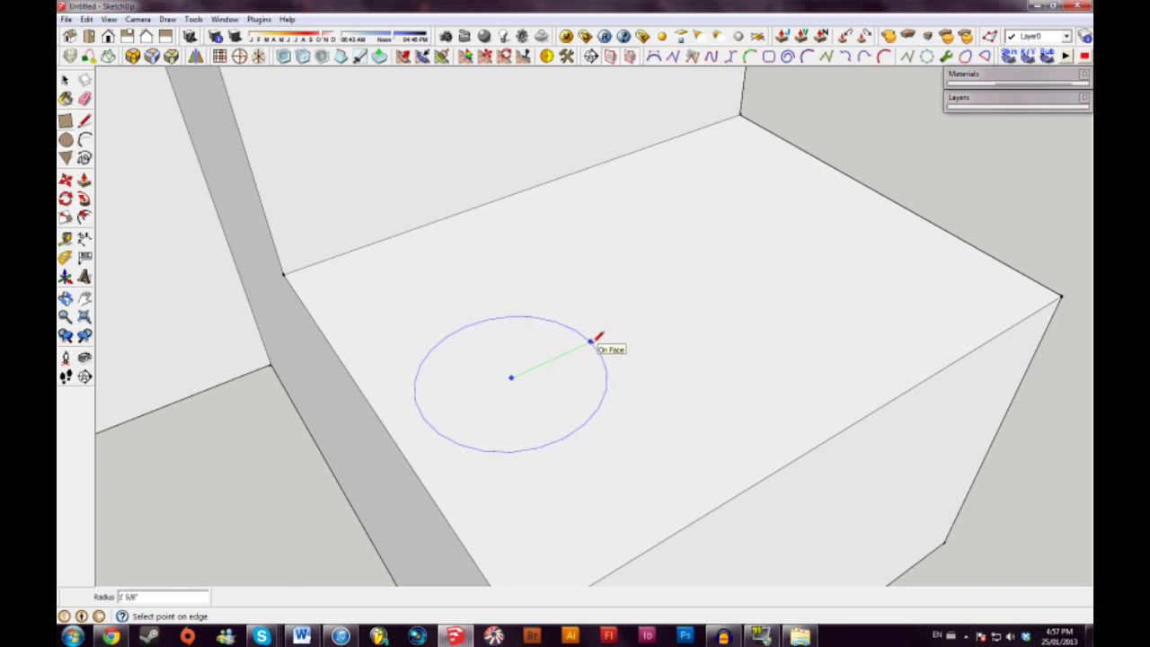
{"action": "left_click", "coordinate": [592, 341]}
Push the circle face downward with Push/Pull to form a cylindrical hole.
{"action": "key", "text": "space"}
{"action": "key", "text": "p"}
{"action": "left_click", "coordinate": [521, 380]}
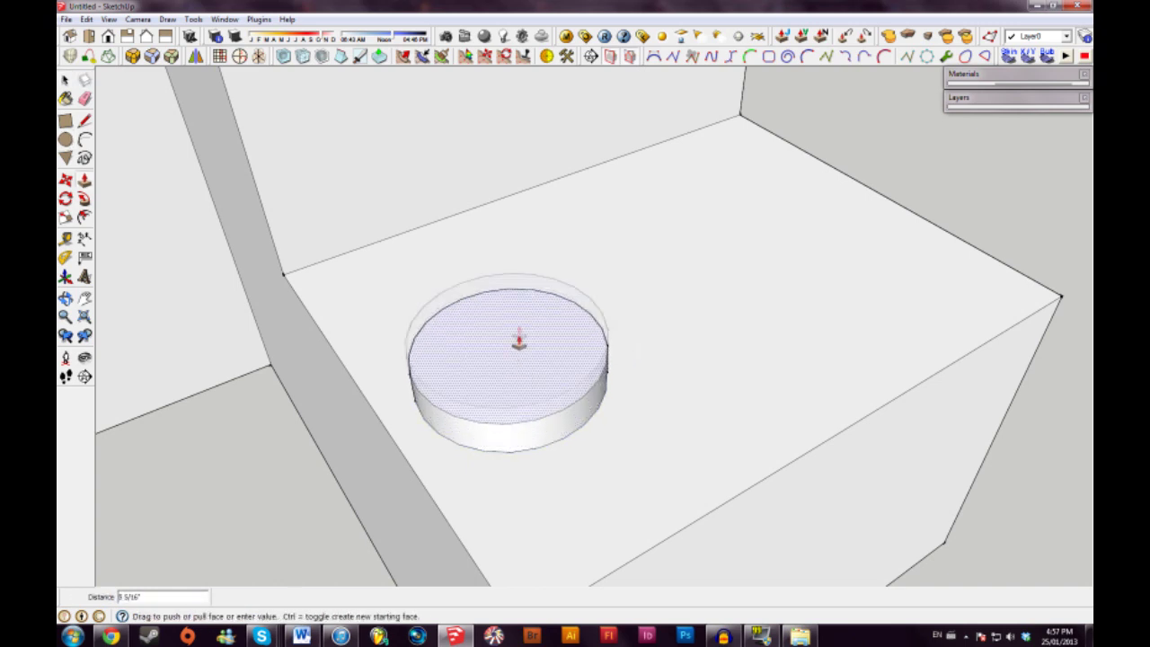
{"action": "left_click", "coordinate": [537, 424]}
{"action": "key", "text": "space"}
{"action": "scroll", "coordinate": [199, 397], "scroll_direction": "up", "scroll_amount": 5}
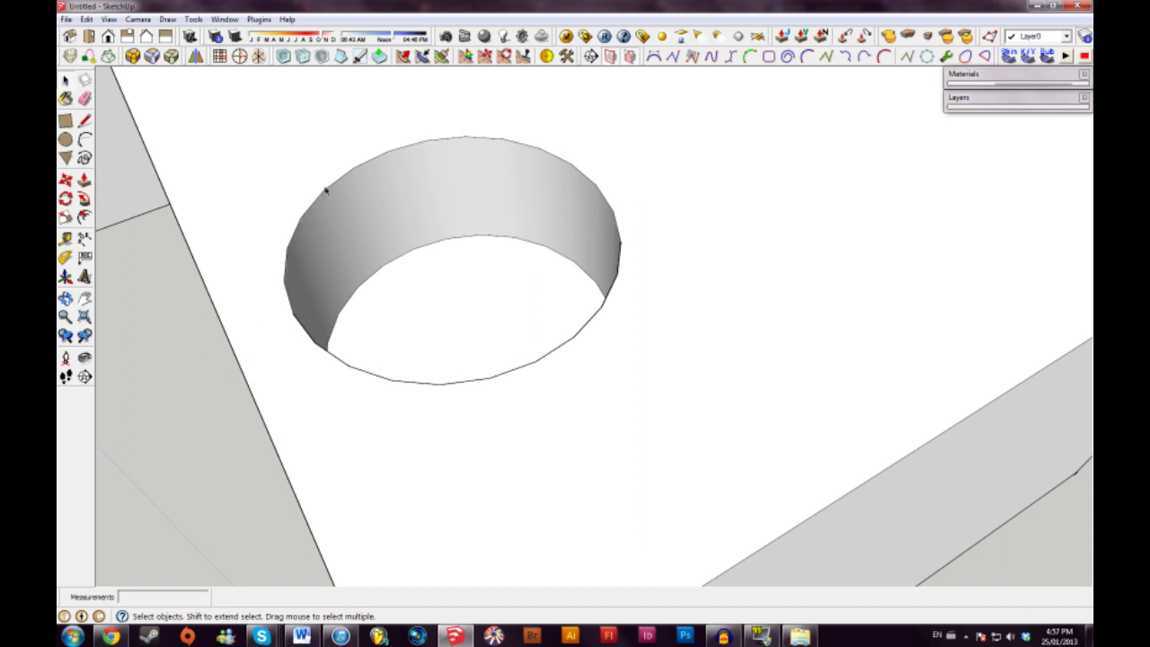
{"action": "left_click", "coordinate": [66, 139]}
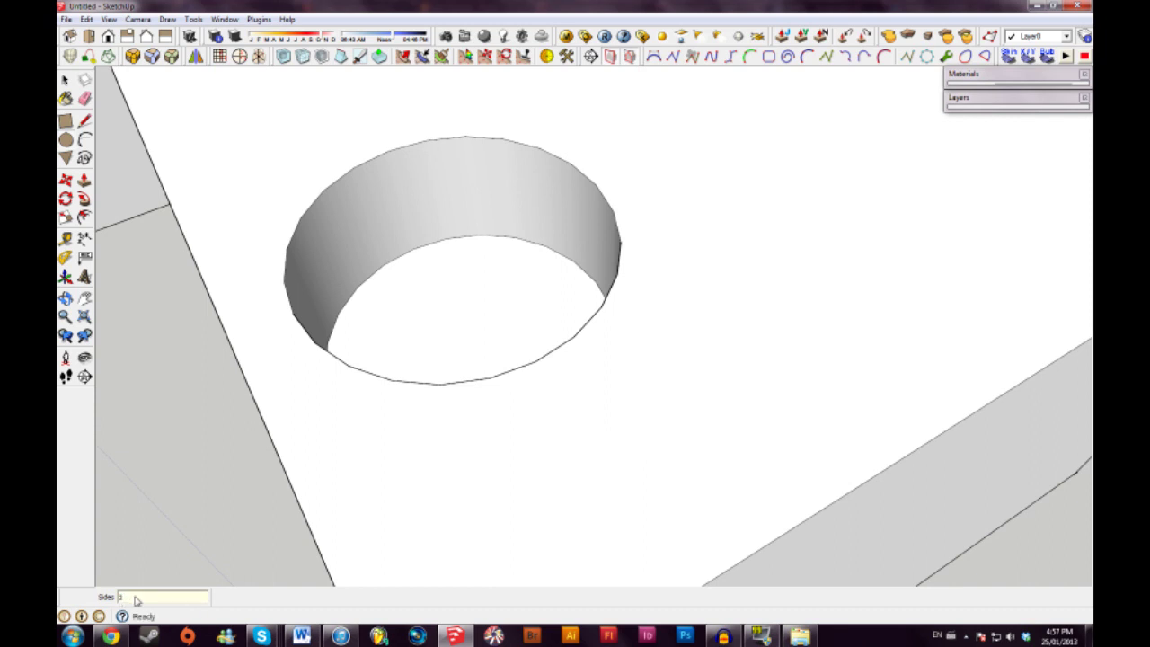
Draw a second circle beside the first hole on the step's top face.
{"action": "left_click", "coordinate": [764, 167]}
{"action": "left_click", "coordinate": [891, 145]}
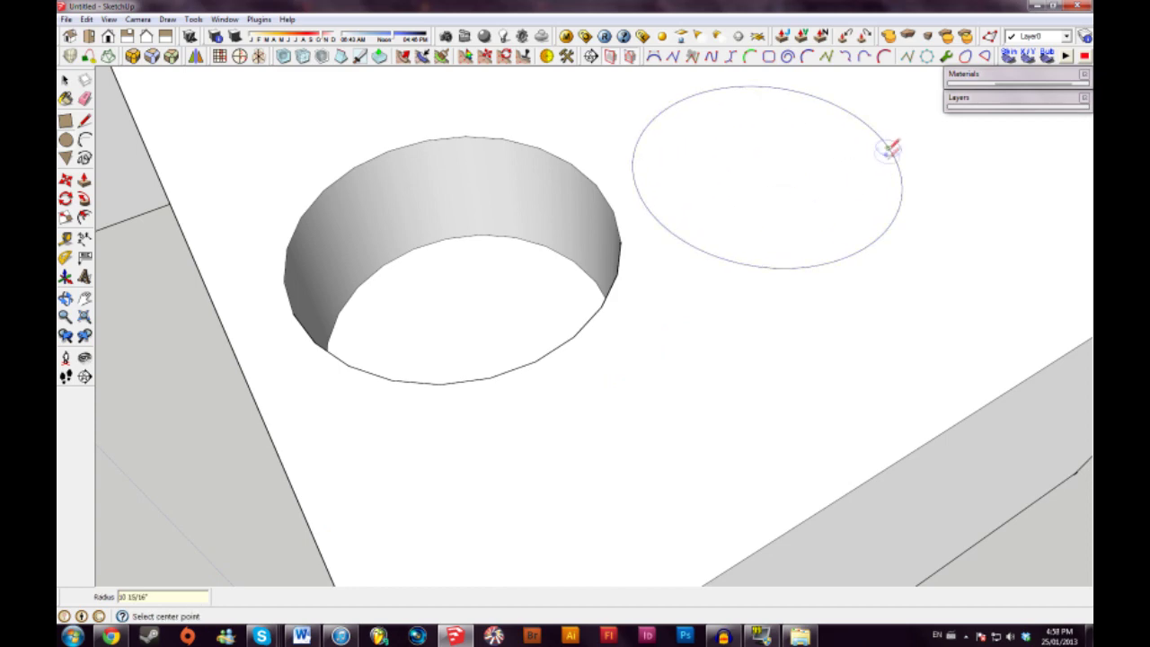
{"action": "key", "text": "space"}
{"action": "middle_click_drag", "start_coordinate": [901, 249], "coordinate": [668, 326]}
Push the new circle down through the slab to make a second hole.
{"action": "key", "text": "p"}
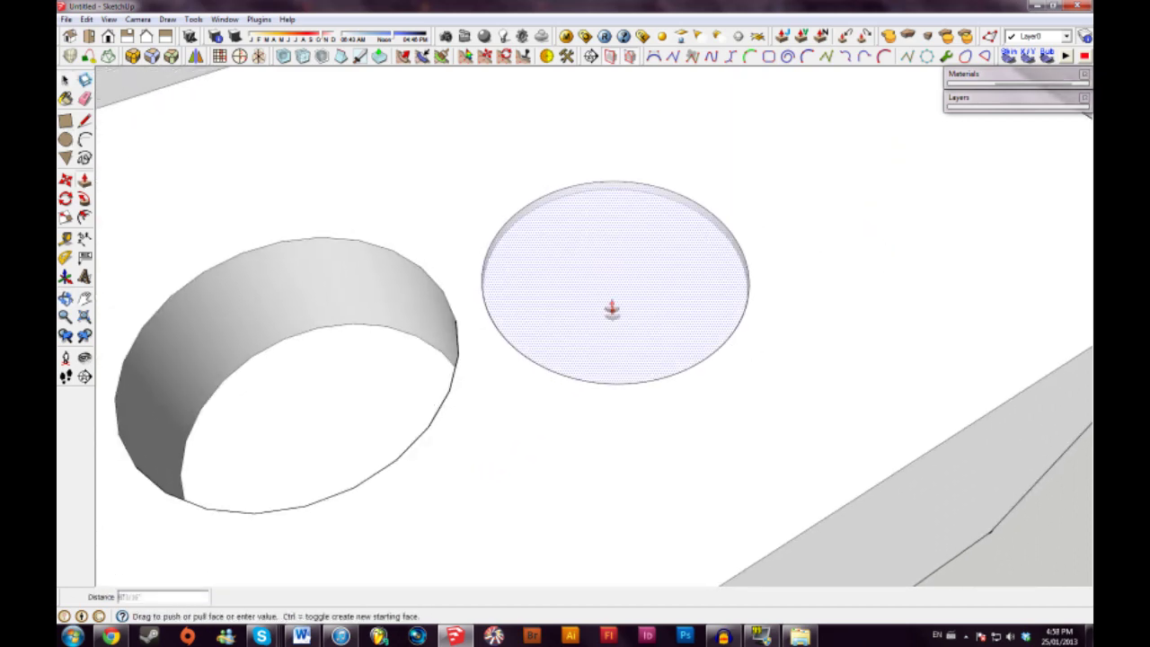
{"action": "left_click_drag", "start_coordinate": [611, 309], "coordinate": [620, 360]}
{"action": "middle_click_drag", "start_coordinate": [746, 373], "coordinate": [745, 410]}
{"action": "key", "text": "space"}
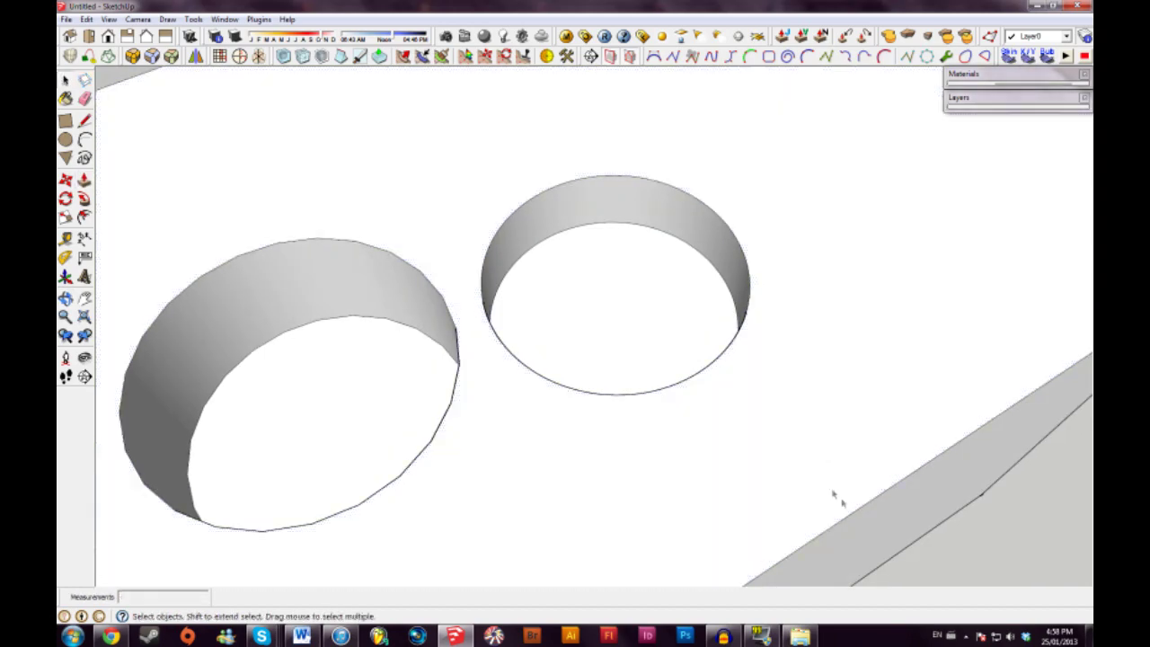
{"action": "scroll", "coordinate": [515, 416], "scroll_direction": "down", "scroll_amount": 5}
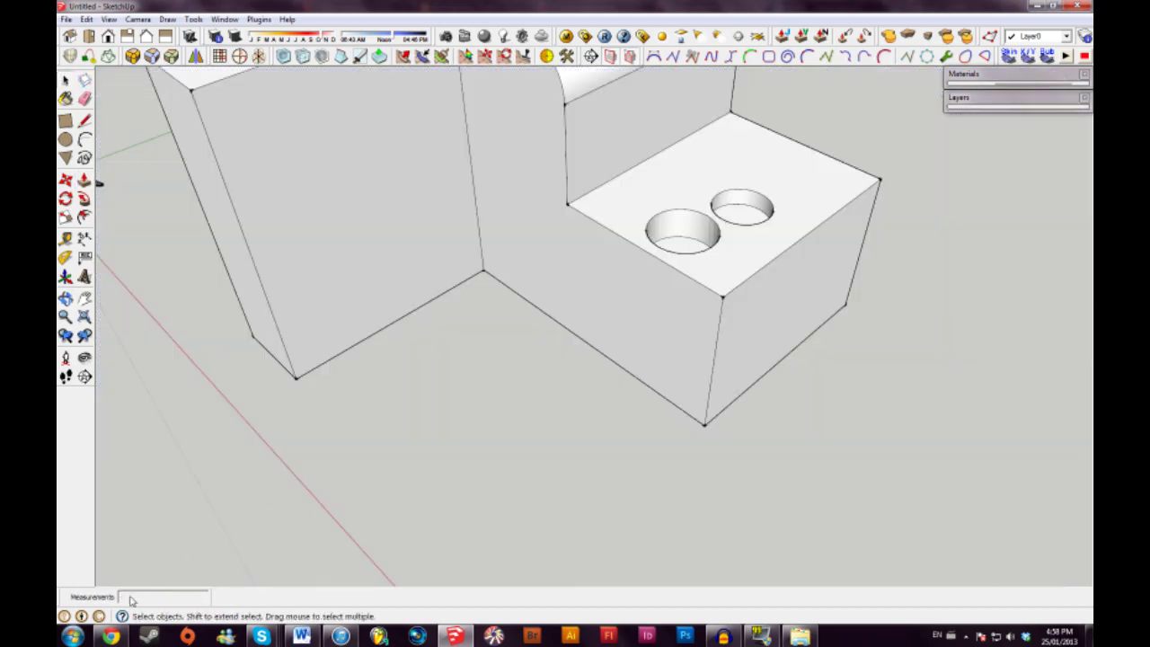
Draw a square with the Rectangle tool on the ground in front of the block.
{"action": "left_click", "coordinate": [66, 122]}
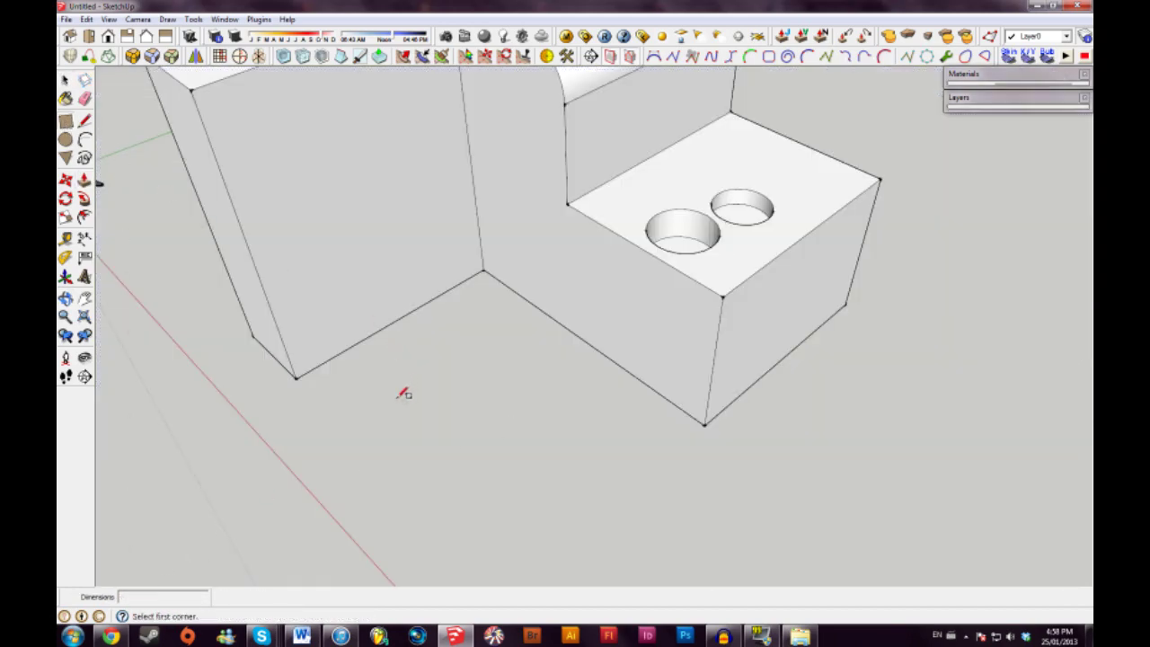
{"action": "left_click", "coordinate": [346, 428]}
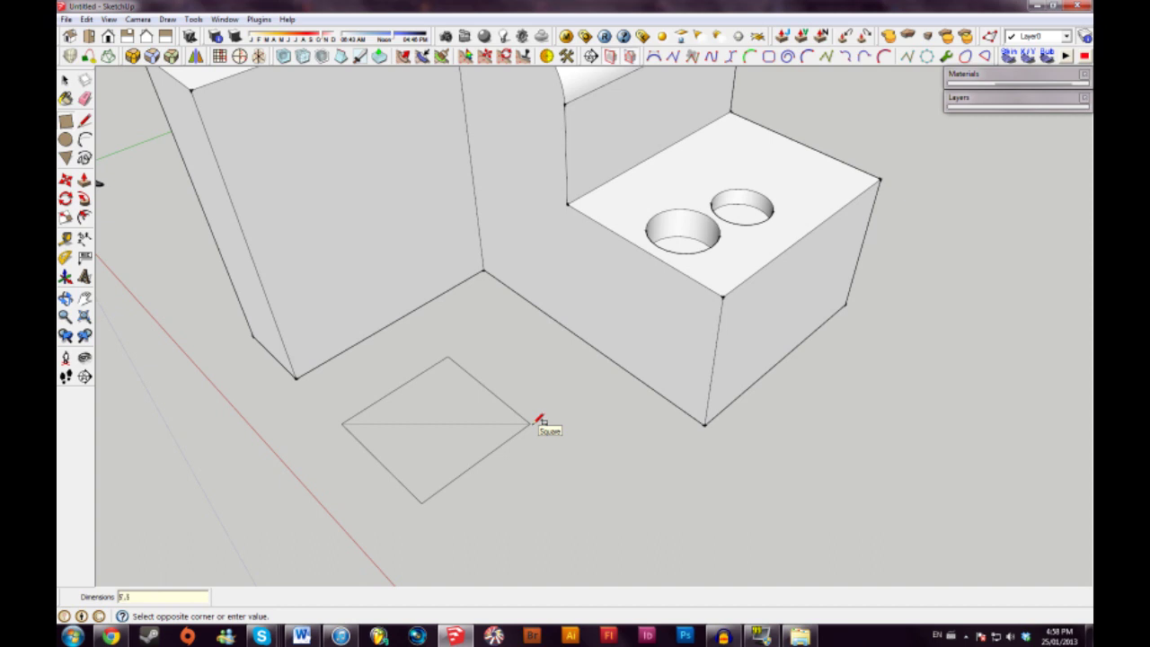
{"action": "left_click", "coordinate": [540, 421]}
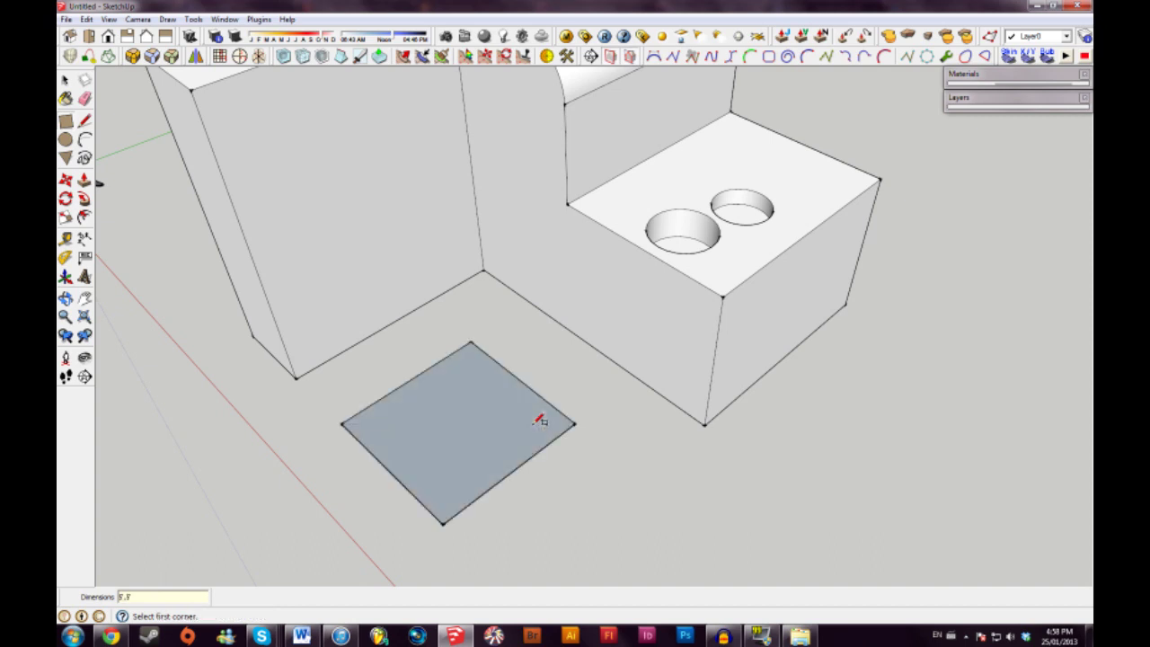
{"action": "key", "text": "space"}
{"action": "mouse_move", "coordinate": [470, 437]}
{"action": "middle_mouse_down"}
{"action": "mouse_move", "coordinate": [506, 390]}
{"action": "mouse_move", "coordinate": [449, 434]}
{"action": "mouse_move", "coordinate": [522, 321]}
{"action": "mouse_move", "coordinate": [546, 249]}
{"action": "mouse_move", "coordinate": [473, 395]}
{"action": "mouse_move", "coordinate": [531, 398]}
{"action": "mouse_move", "coordinate": [508, 381]}
{"action": "mouse_move", "coordinate": [496, 428]}
{"action": "mouse_move", "coordinate": [480, 416]}
{"action": "mouse_move", "coordinate": [473, 439]}
{"action": "middle_mouse_up"}
Inspect the ground square and wall faces, orbiting the view over the model.
{"action": "left_click", "coordinate": [474, 439]}
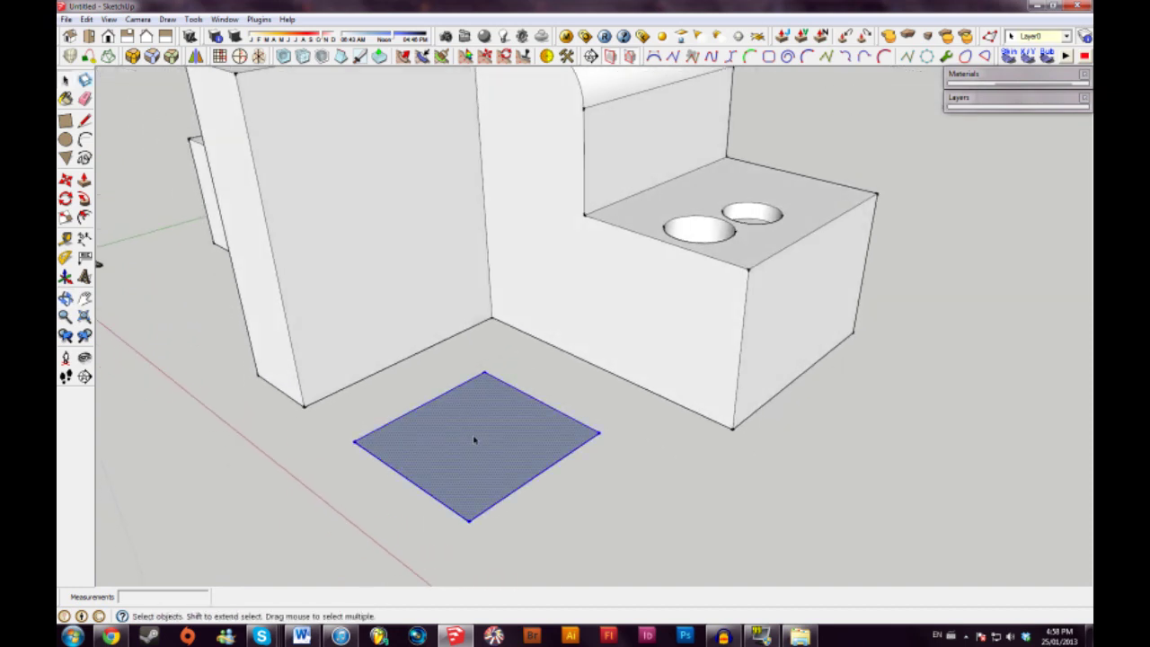
{"action": "left_click", "coordinate": [544, 282]}
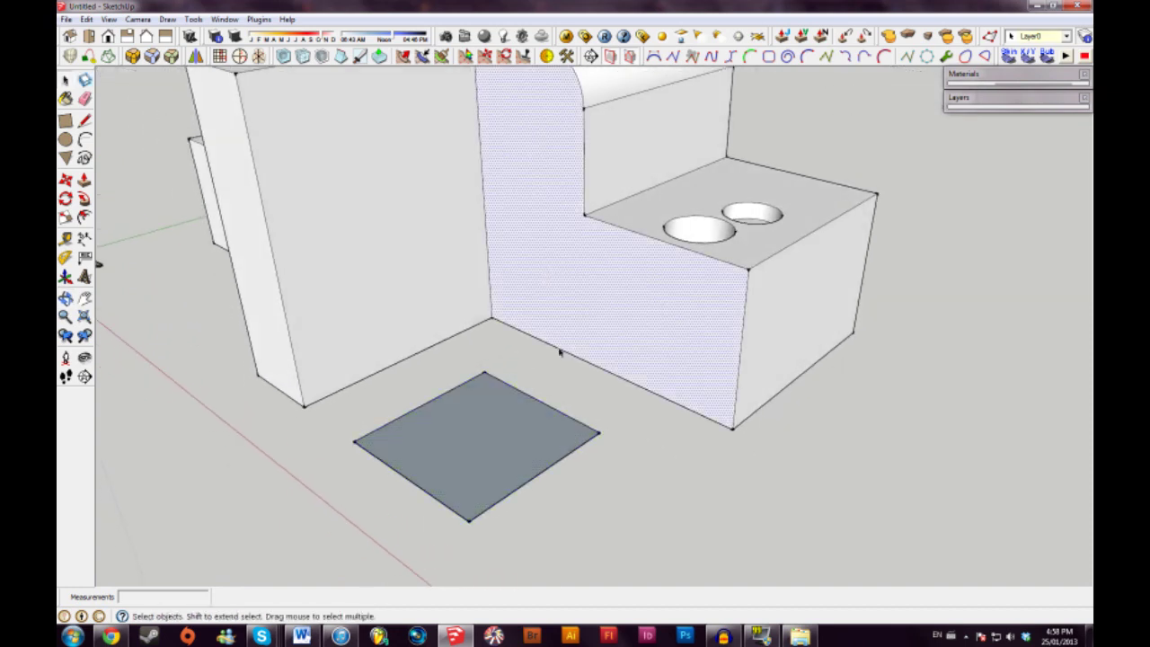
{"action": "left_click", "coordinate": [562, 396]}
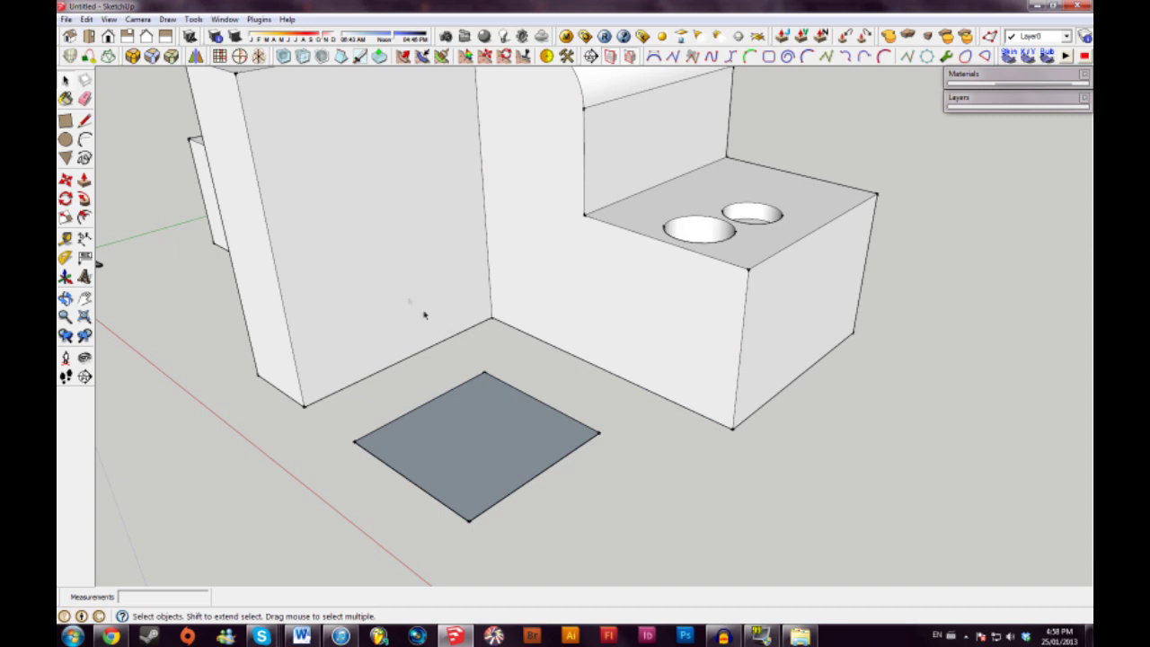
{"action": "left_click", "coordinate": [364, 266]}
{"action": "middle_click_drag", "start_coordinate": [565, 280], "coordinate": [654, 368]}
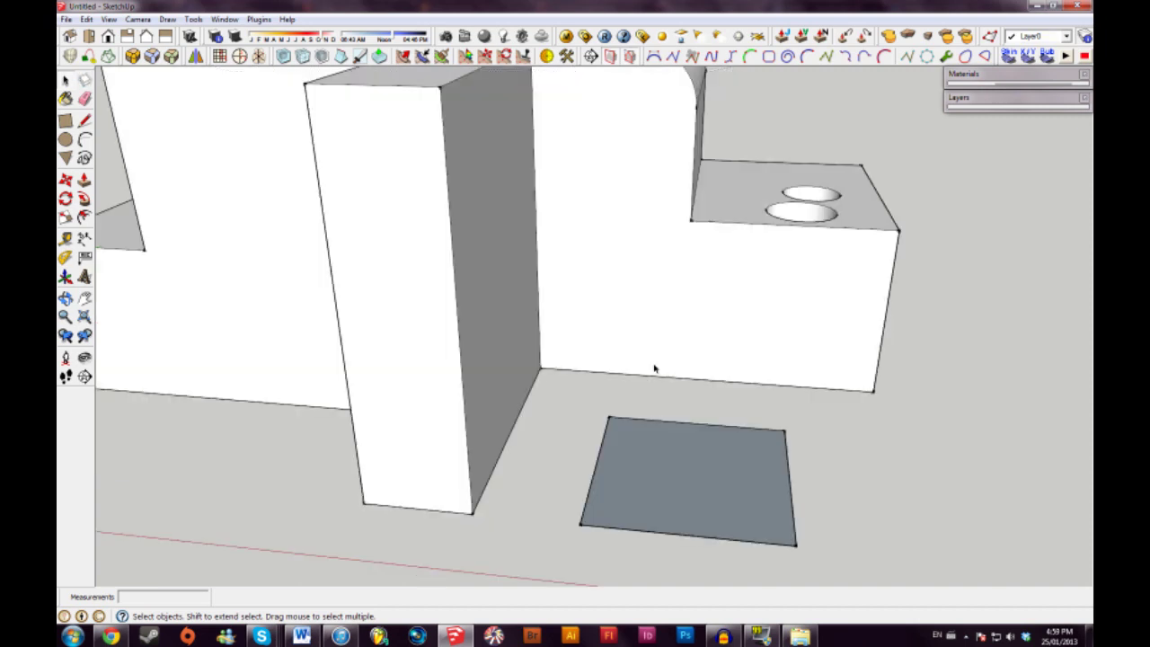
{"action": "middle_click_drag", "start_coordinate": [402, 234], "coordinate": [368, 257]}
{"action": "scroll", "coordinate": [387, 295], "scroll_direction": "up", "scroll_amount": 3}
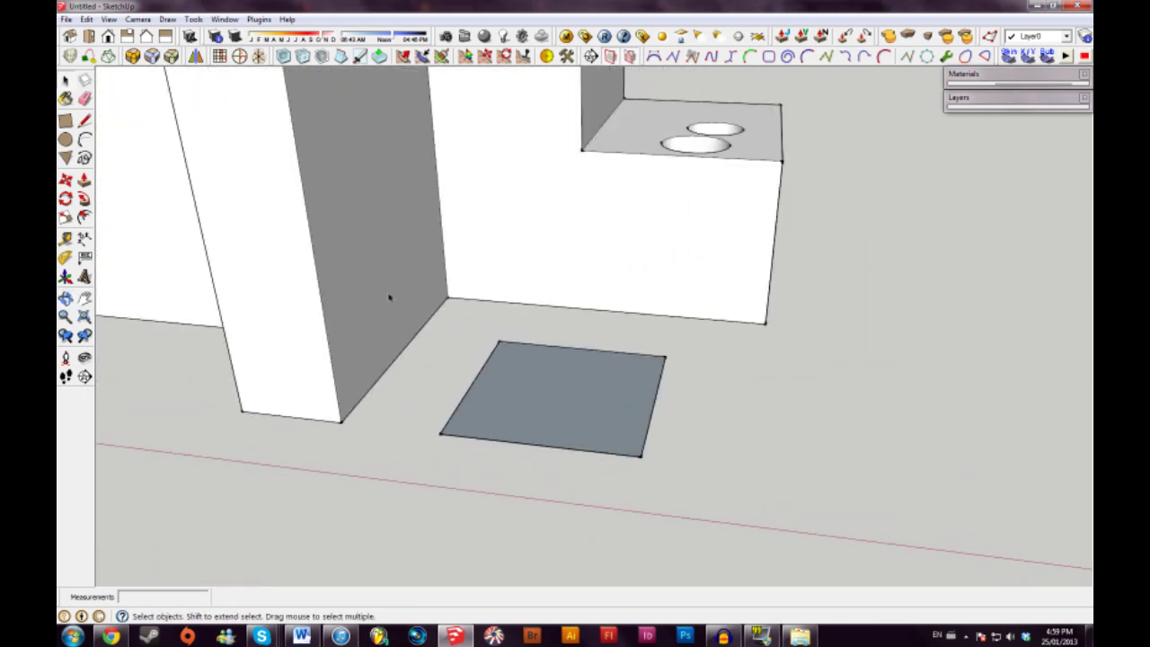
{"action": "middle_click_drag", "start_coordinate": [398, 311], "coordinate": [378, 334]}
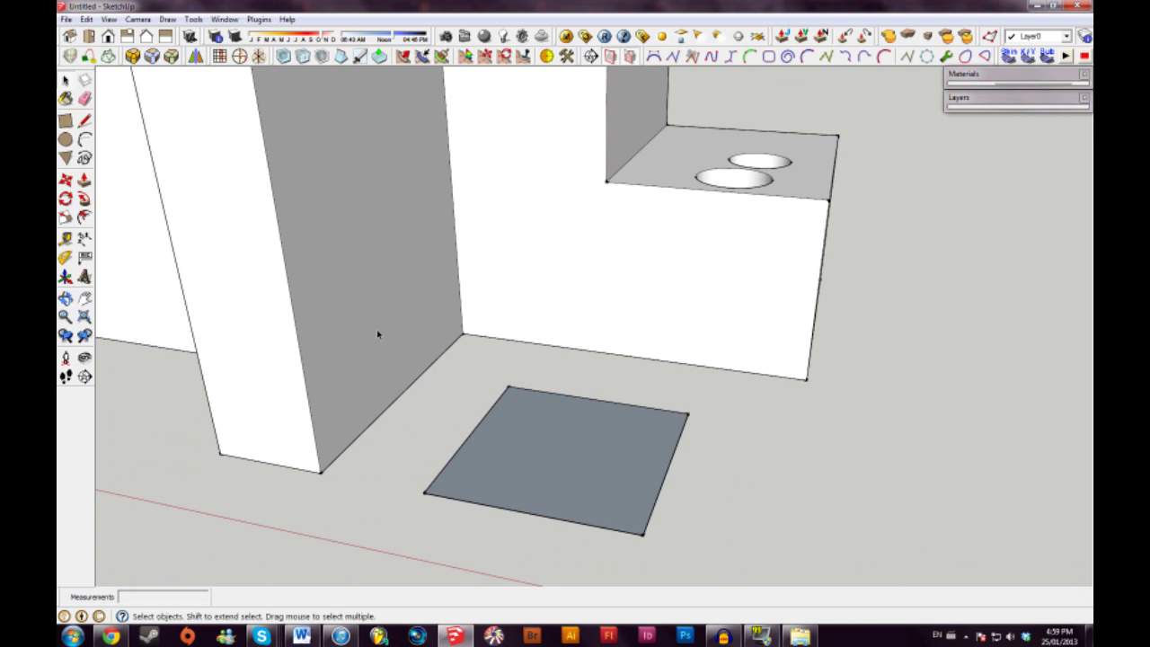
Reverse Faces on the ground square so its light front side faces up.
{"action": "left_click", "coordinate": [557, 441]}
{"action": "right_click", "coordinate": [556, 445]}
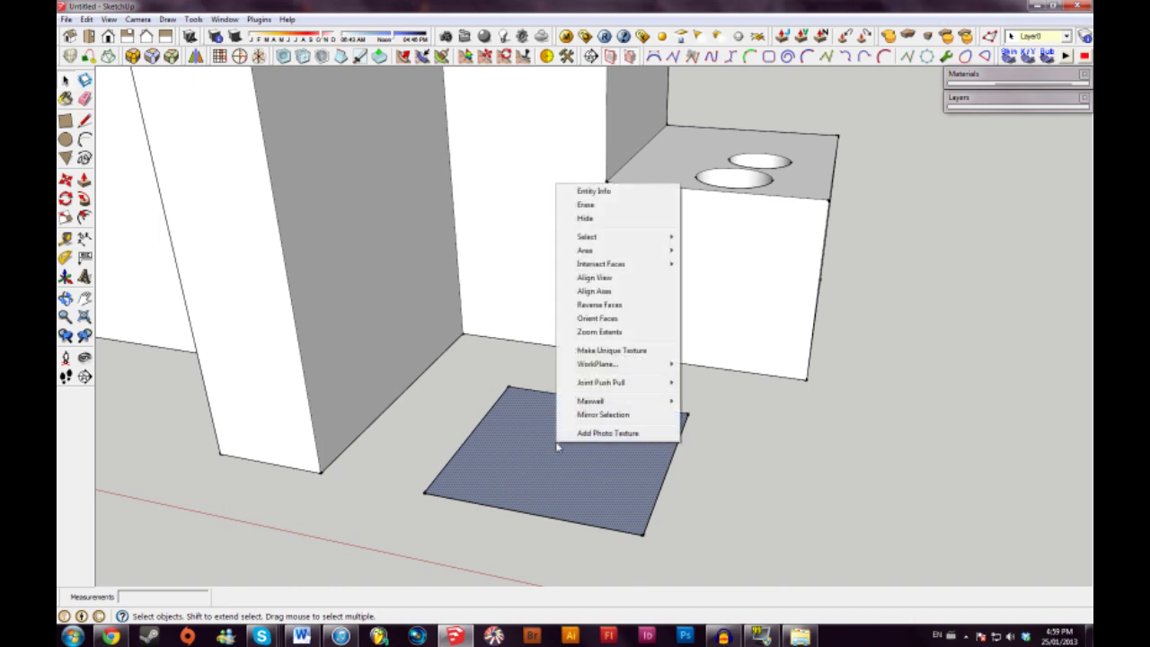
{"action": "left_click", "coordinate": [600, 308]}
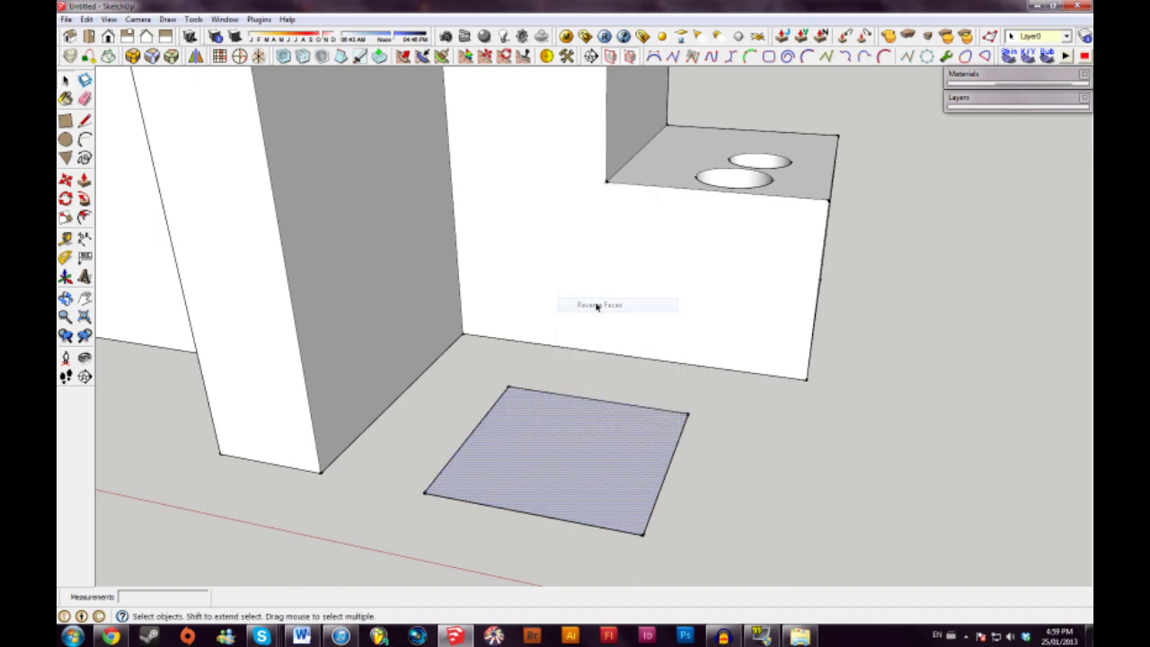
{"action": "left_click", "coordinate": [699, 436]}
{"action": "middle_click_drag", "start_coordinate": [657, 471], "coordinate": [483, 513]}
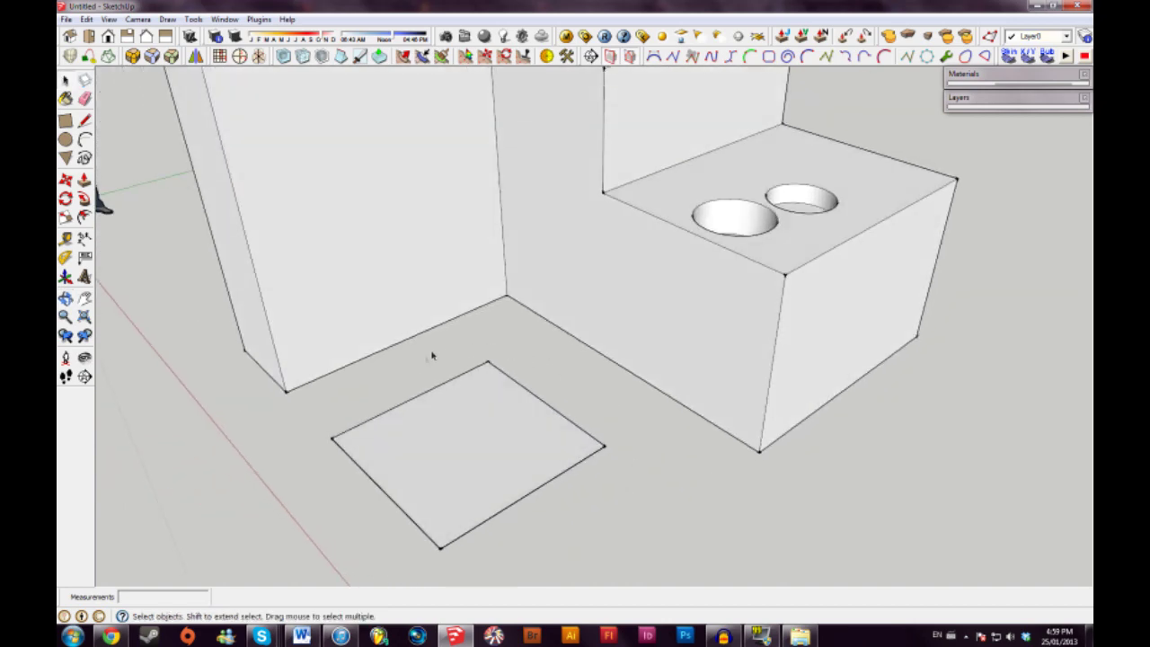
Try face, edge and connected selections, then orbit in toward the inner wall.
{"action": "left_click", "coordinate": [469, 448]}
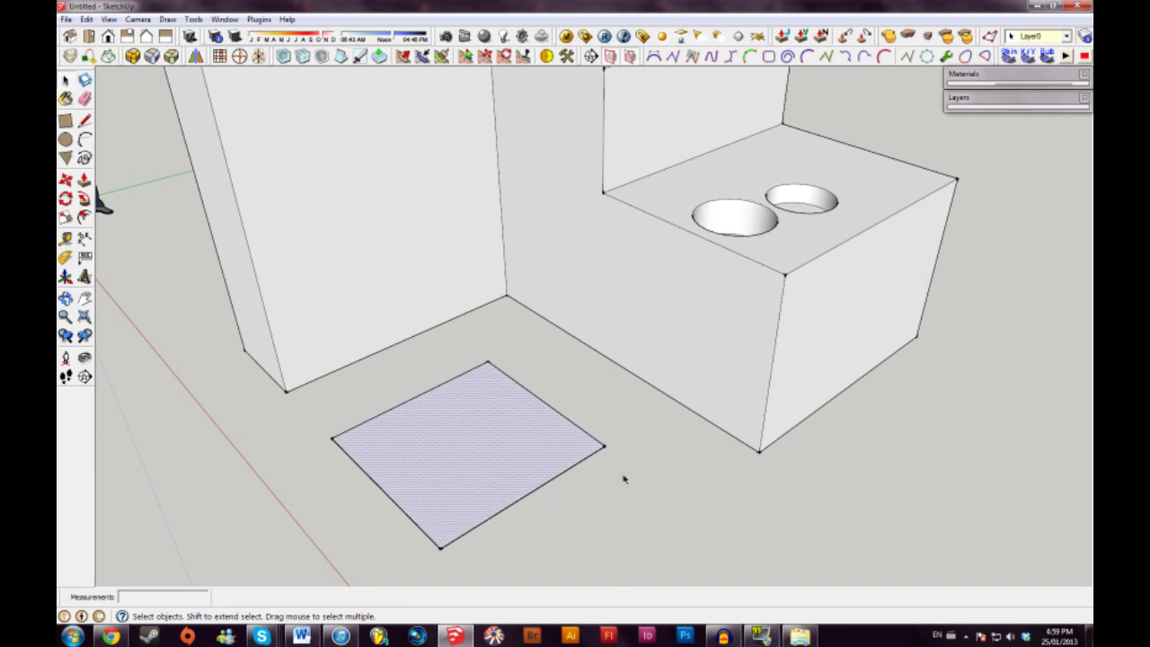
{"action": "left_click", "coordinate": [582, 433]}
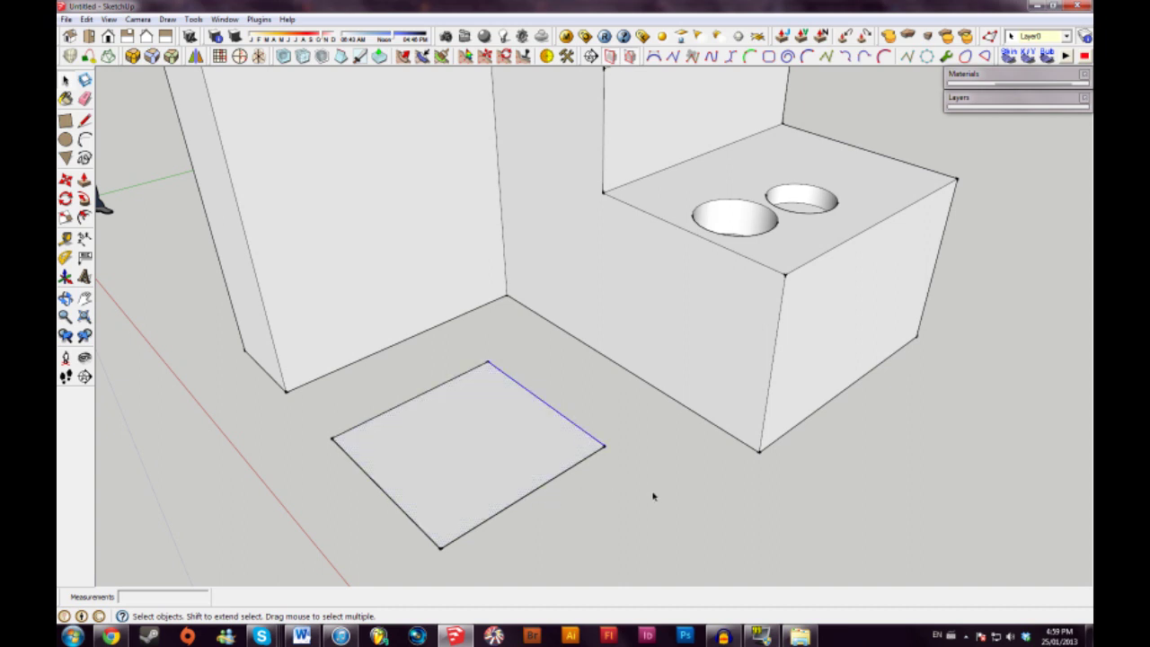
{"action": "double_click", "coordinate": [508, 444]}
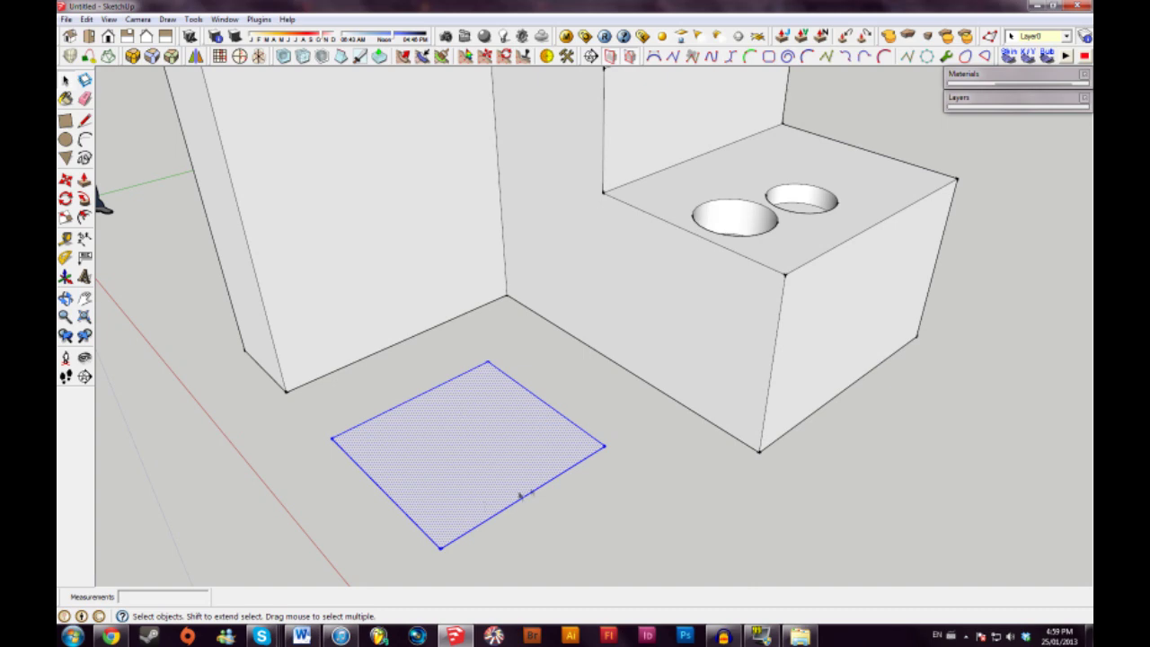
{"action": "left_click", "coordinate": [530, 380]}
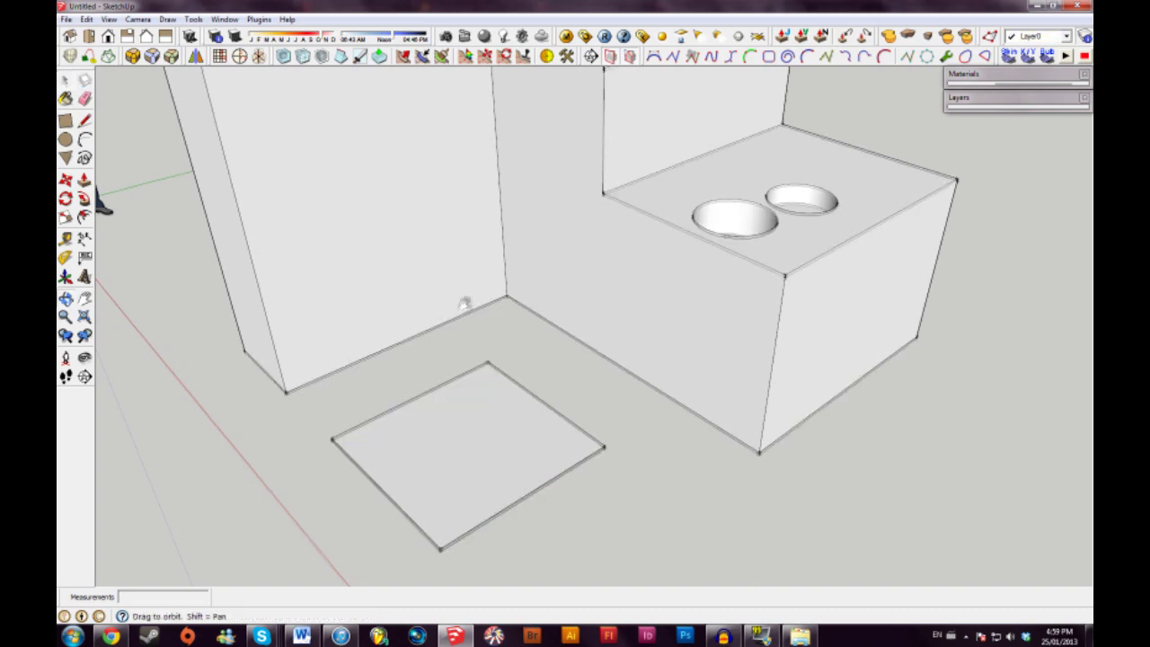
{"action": "middle_click_drag", "start_coordinate": [462, 303], "coordinate": [590, 414]}
{"action": "middle_click_drag", "start_coordinate": [528, 325], "coordinate": [529, 257]}
{"action": "triple_click", "coordinate": [532, 270]}
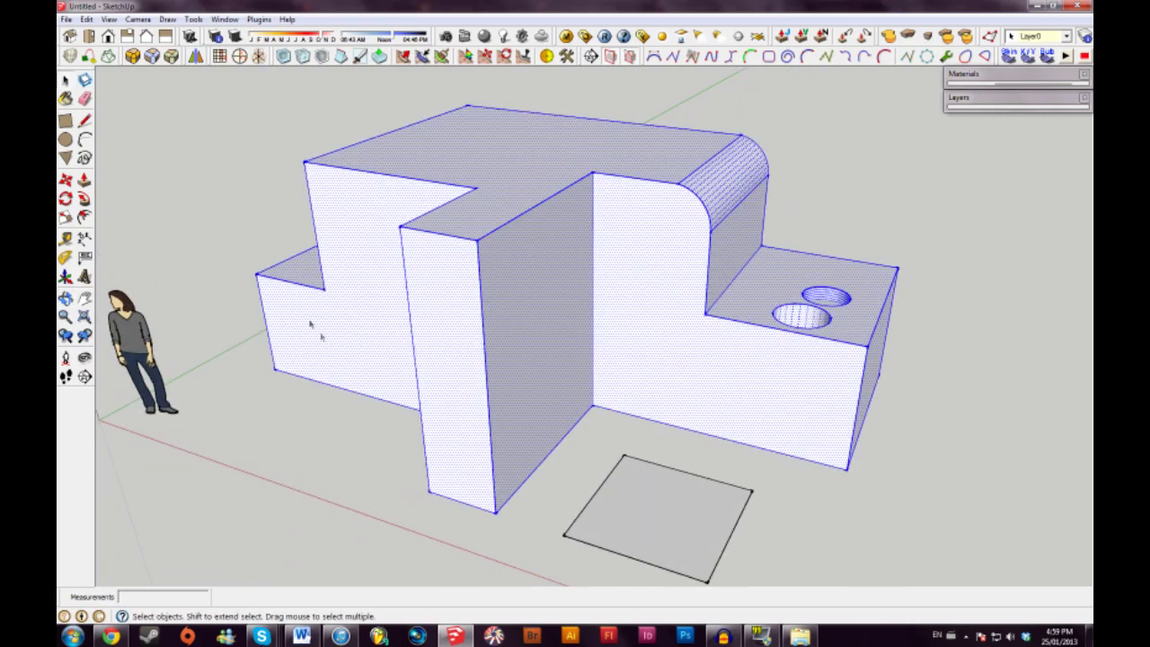
{"action": "middle_click_drag", "start_coordinate": [310, 325], "coordinate": [256, 319]}
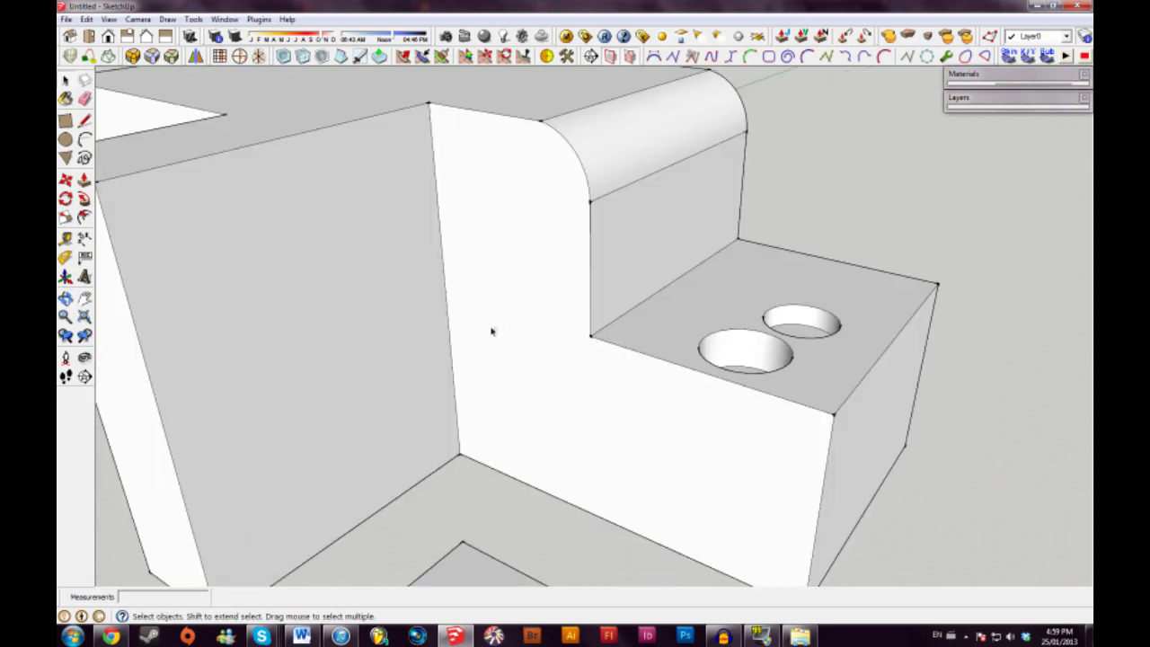
Draw two slanted lines across the inner wall to enclose a narrow strip.
{"action": "key", "text": "l"}
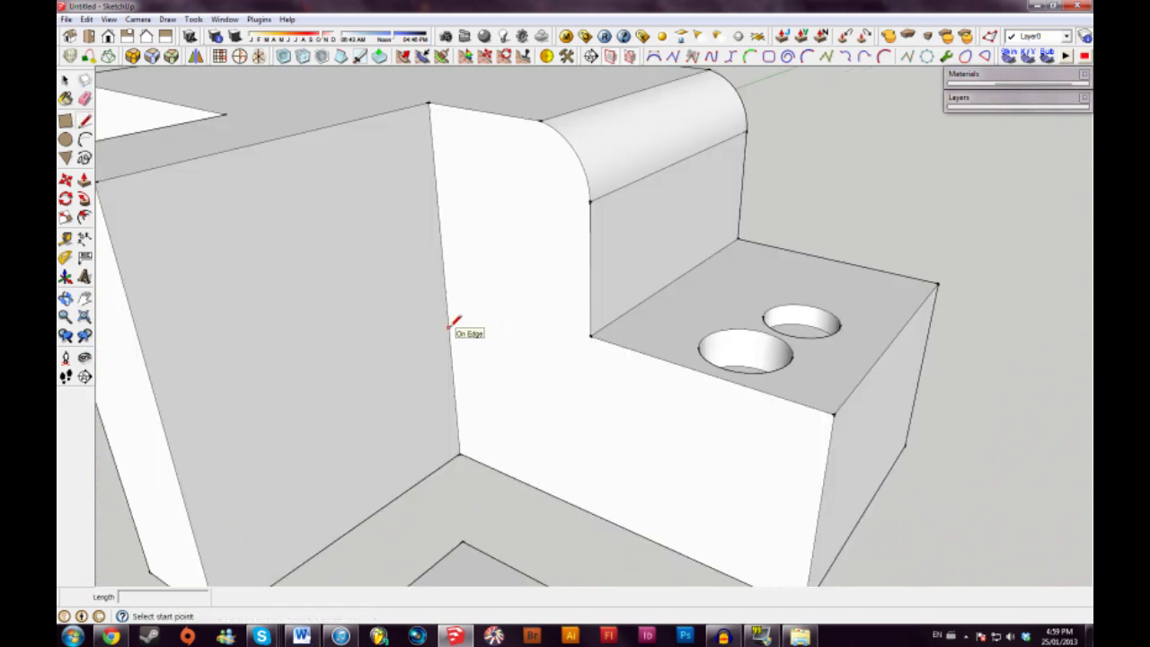
{"action": "left_click", "coordinate": [449, 327]}
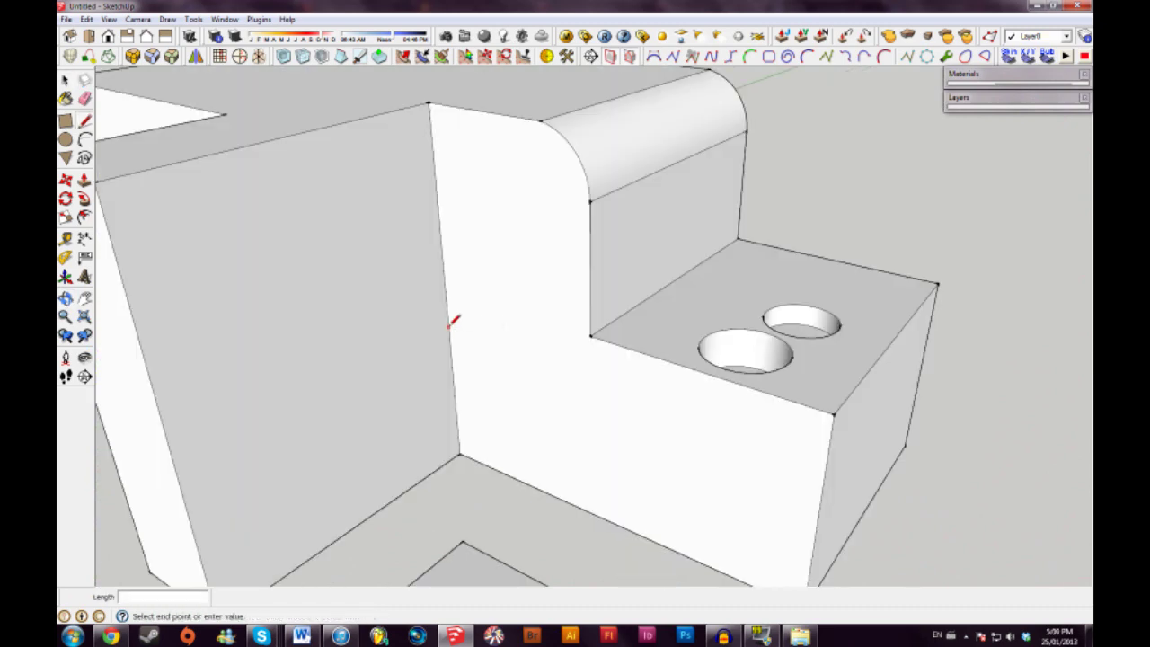
{"action": "left_click", "coordinate": [591, 233]}
{"action": "middle_click_drag", "start_coordinate": [566, 359], "coordinate": [435, 353]}
{"action": "left_click", "coordinate": [436, 383]}
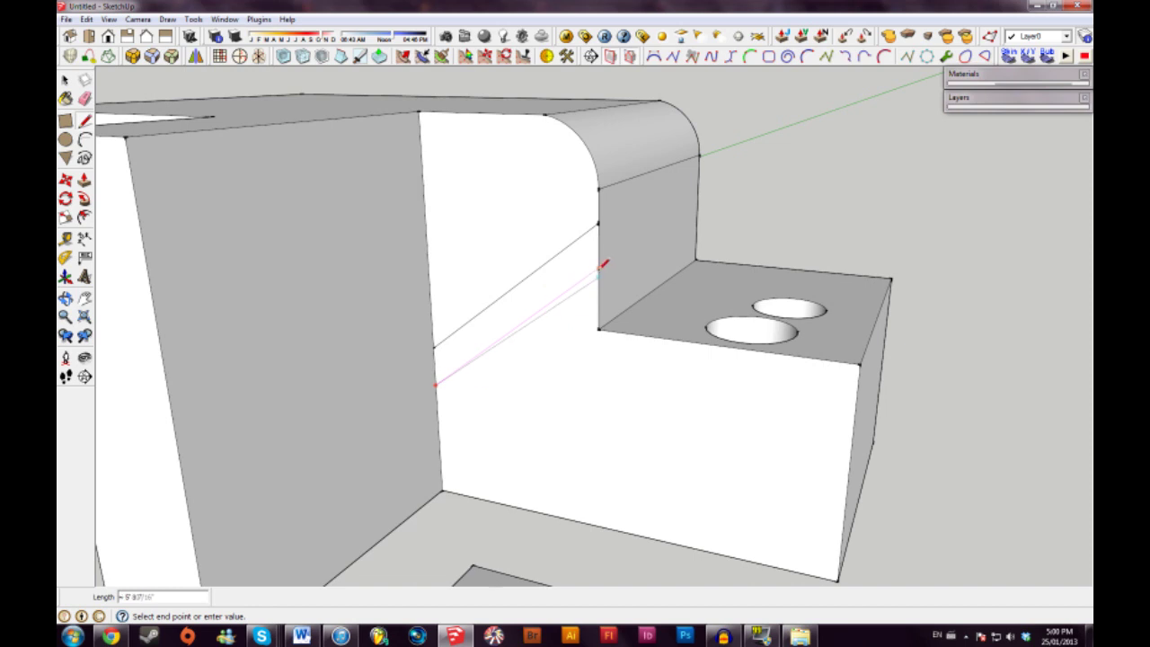
{"action": "left_click", "coordinate": [600, 268]}
{"action": "middle_click_drag", "start_coordinate": [706, 306], "coordinate": [635, 355]}
Push the slanted strip into the wall to cut a slot.
{"action": "key", "text": "p"}
{"action": "left_click_drag", "start_coordinate": [547, 297], "coordinate": [624, 258]}
{"action": "scroll", "coordinate": [611, 345], "scroll_direction": "up", "scroll_amount": 1}
{"action": "key", "text": "space"}
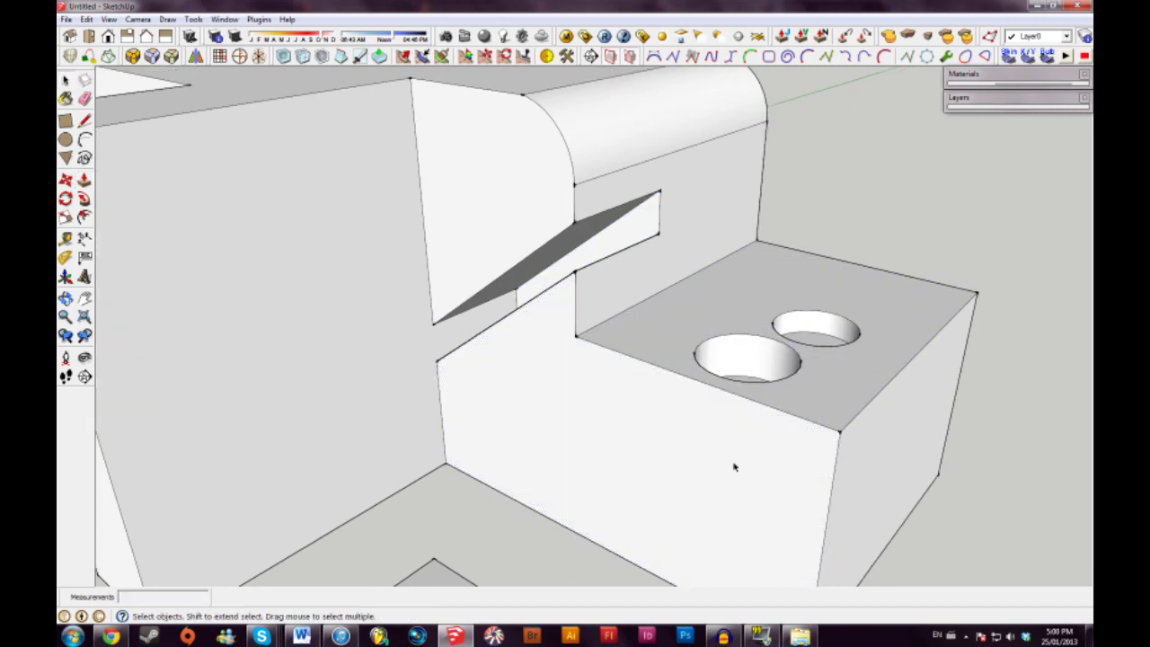
{"action": "middle_click_drag", "start_coordinate": [735, 465], "coordinate": [817, 354]}
Rotate the ground square around a pivot beside it, starting along the green axis.
{"action": "middle_click_drag", "start_coordinate": [562, 464], "coordinate": [276, 239]}
{"action": "left_click", "coordinate": [499, 364]}
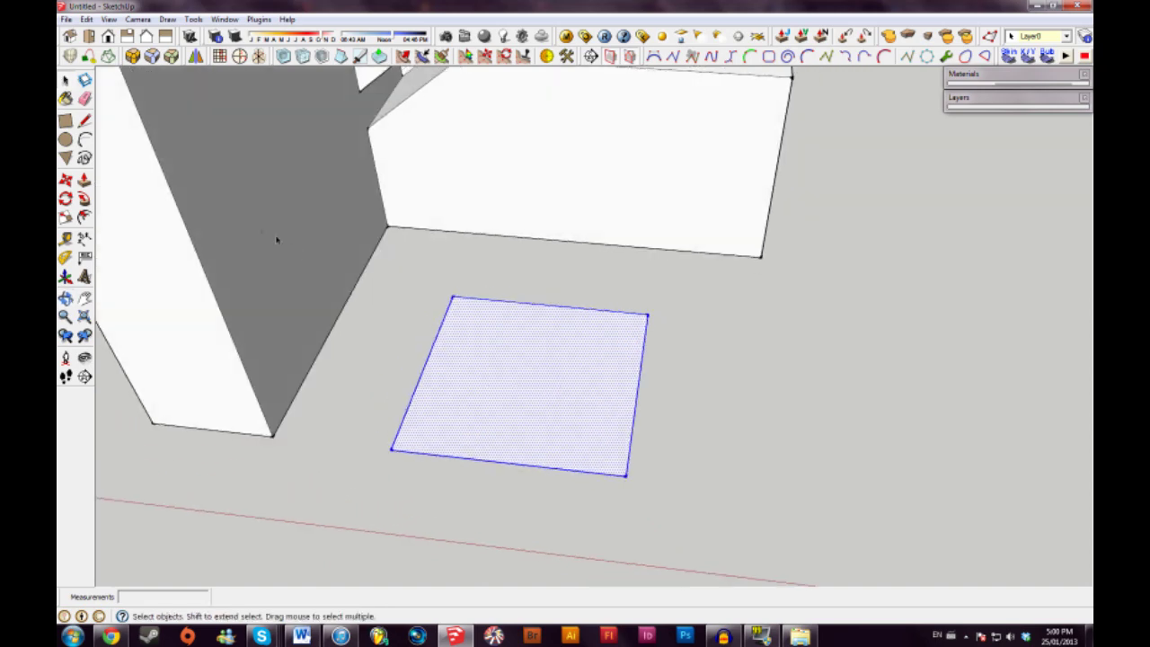
{"action": "left_click", "coordinate": [66, 199]}
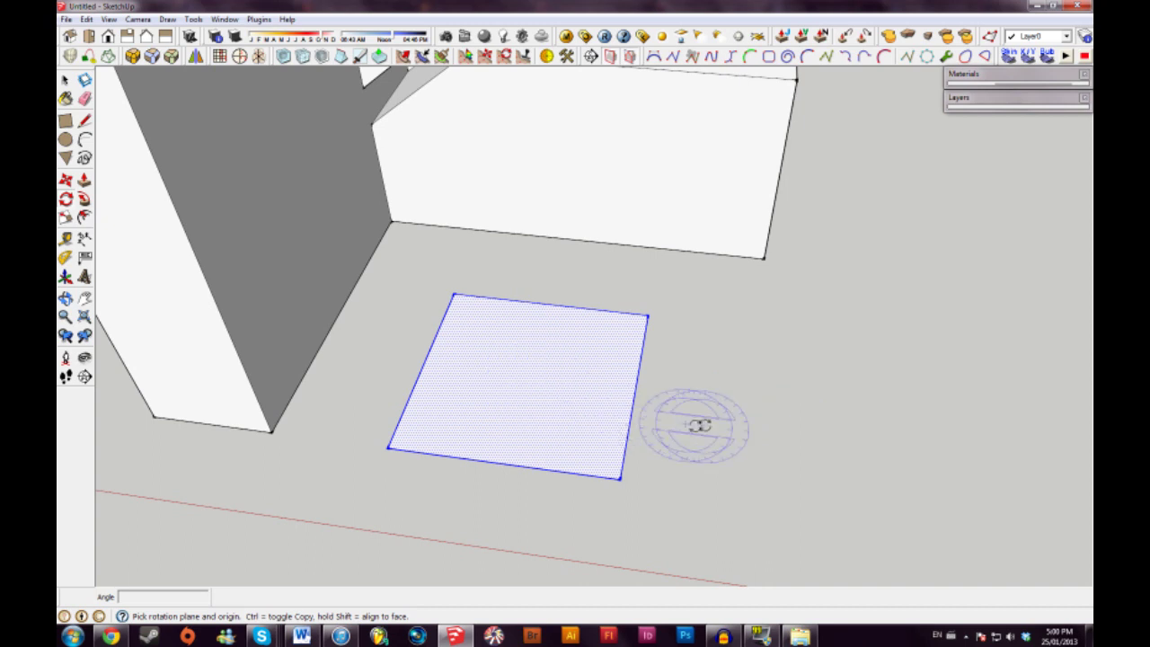
{"action": "left_click_drag", "start_coordinate": [755, 421], "coordinate": [751, 324]}
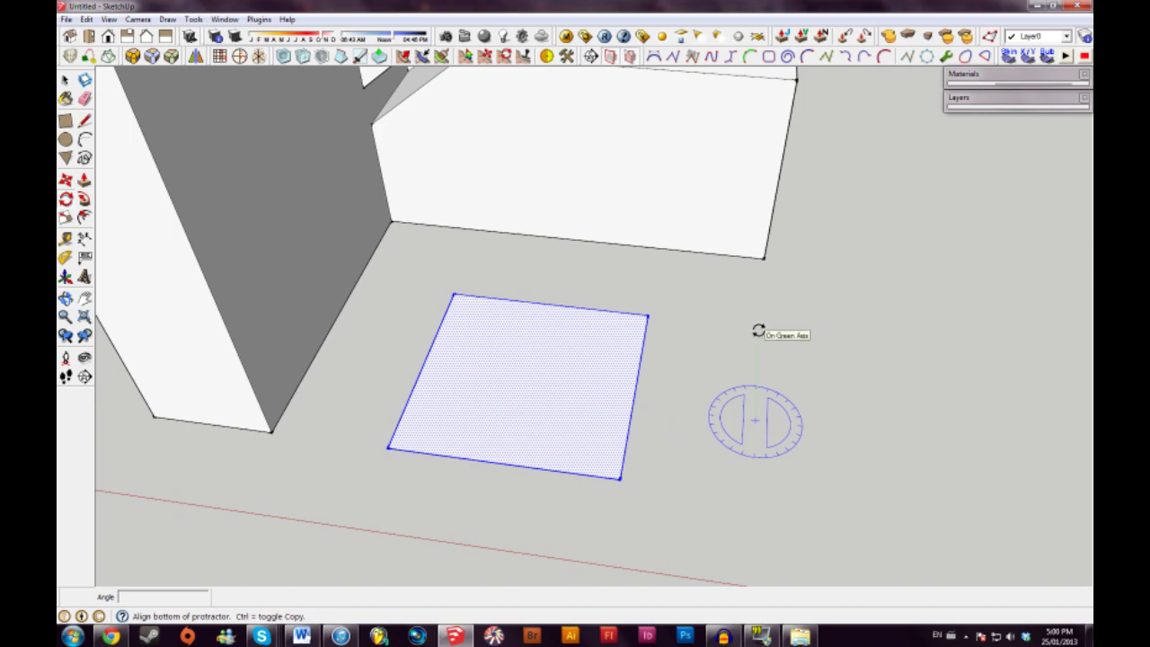
{"action": "left_click", "coordinate": [761, 330]}
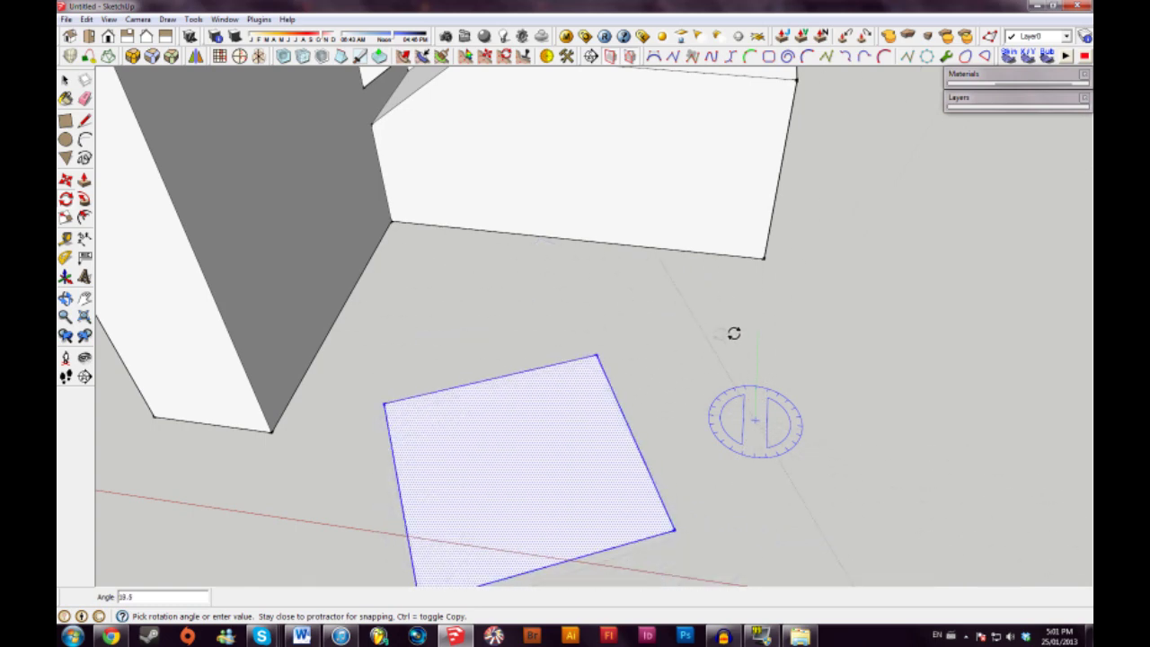
{"action": "key", "text": "space"}
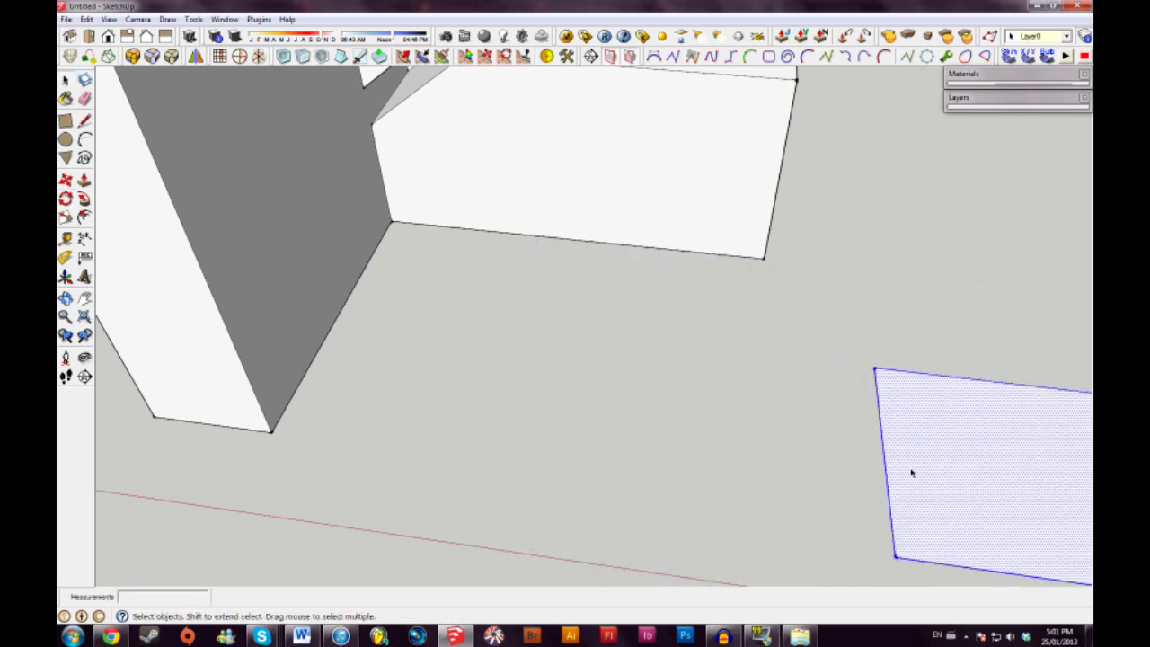
{"action": "middle_click_drag", "start_coordinate": [911, 470], "coordinate": [498, 306], "text": "shift"}
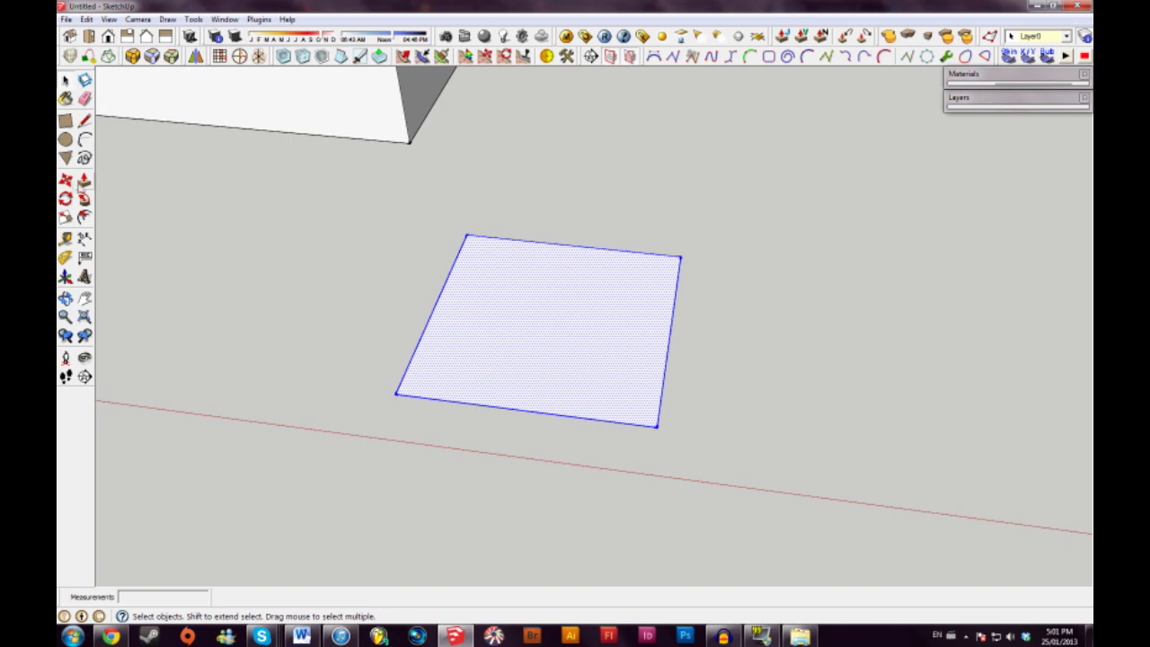
Move the ground square by its corner to a new spot in front of the block.
{"action": "left_click", "coordinate": [65, 181]}
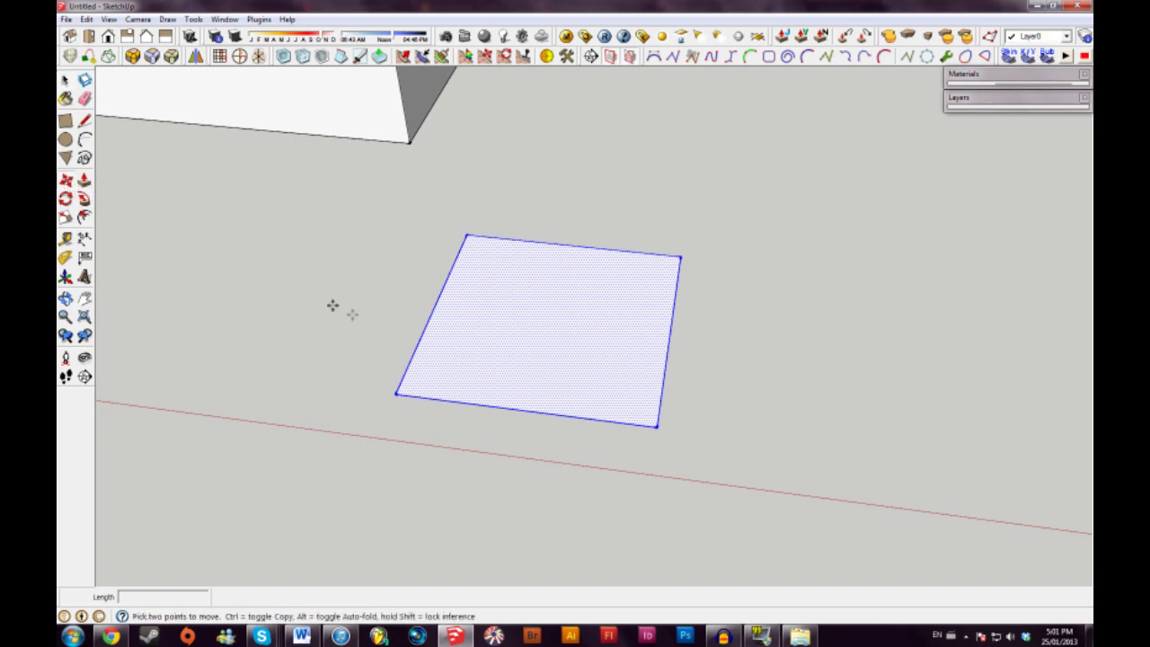
{"action": "left_click", "coordinate": [647, 421]}
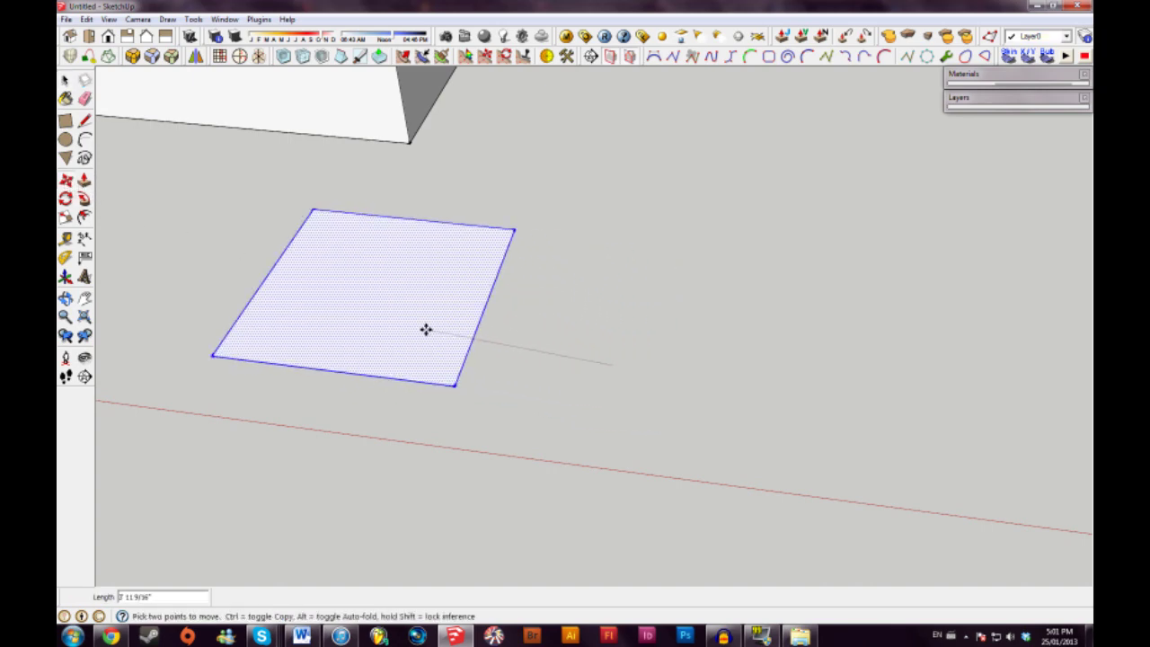
{"action": "left_click", "coordinate": [673, 429]}
{"action": "left_click", "coordinate": [581, 377]}
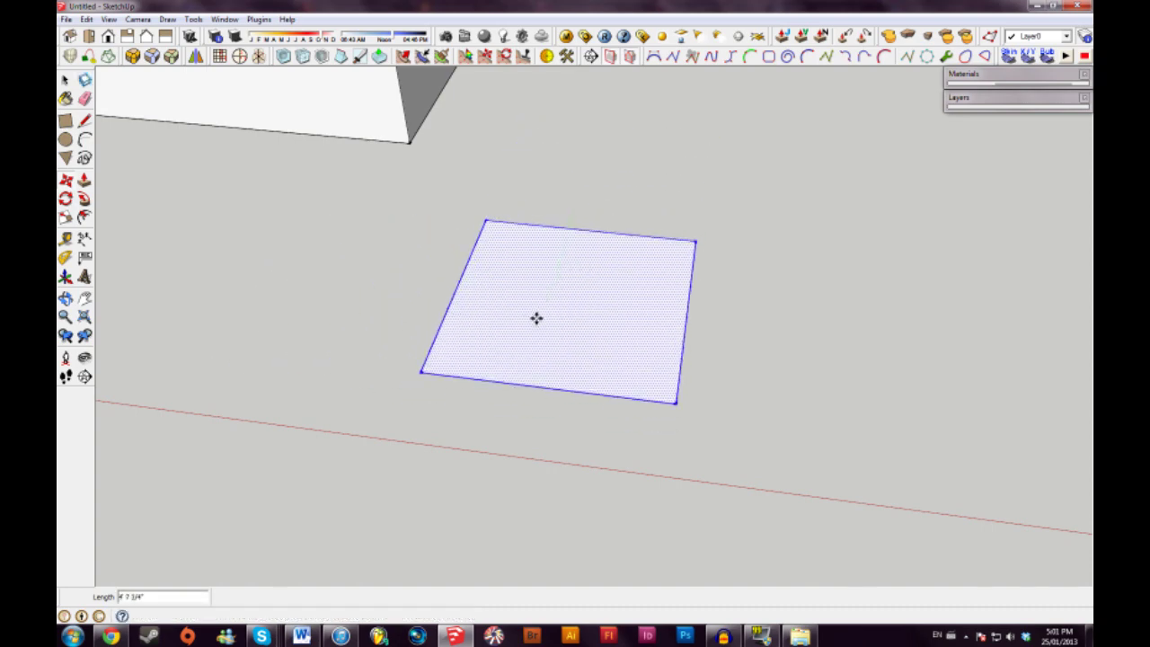
{"action": "left_click", "coordinate": [492, 307]}
{"action": "key", "text": "space"}
{"action": "middle_click_drag", "start_coordinate": [534, 275], "coordinate": [134, 270]}
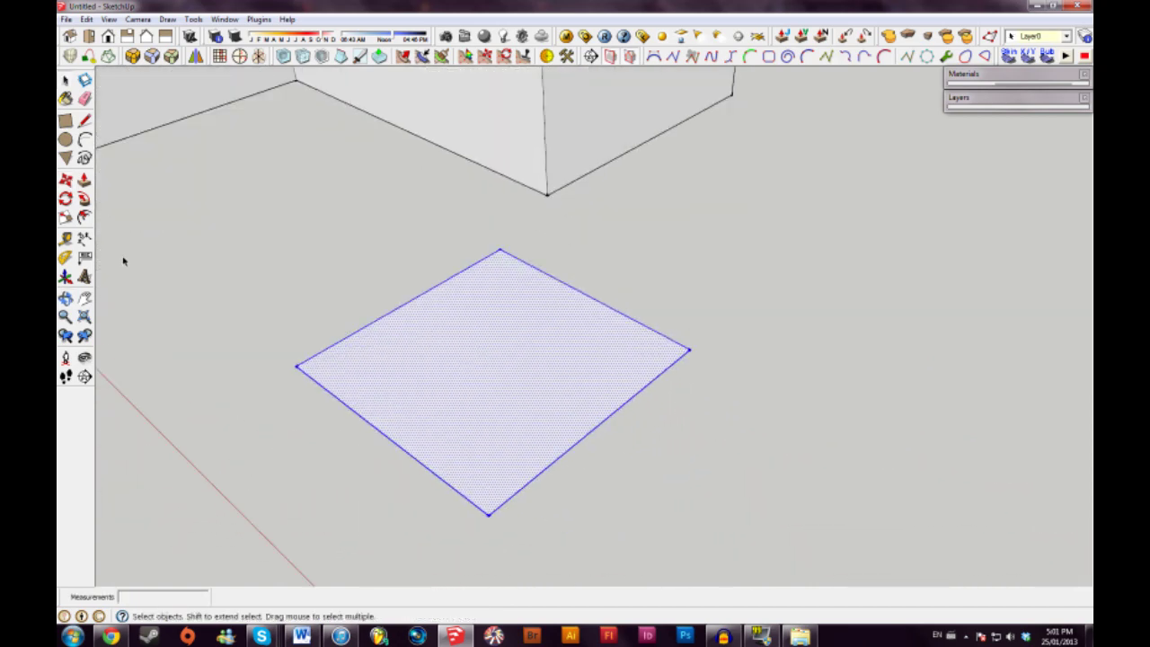
Resize the ground square uniformly from a corner grip with the Scale tool.
{"action": "left_click", "coordinate": [65, 217]}
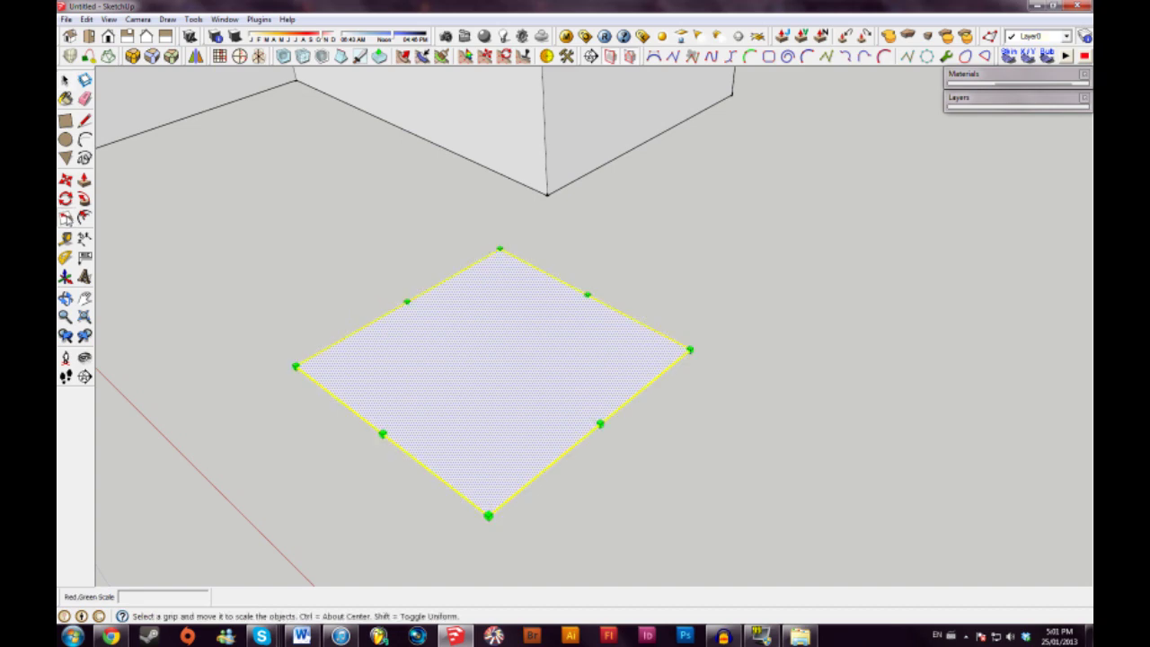
{"action": "mouse_move", "coordinate": [690, 349]}
{"action": "left_mouse_down"}
{"action": "mouse_move", "coordinate": [465, 350]}
{"action": "mouse_move", "coordinate": [575, 359]}
{"action": "mouse_move", "coordinate": [506, 362]}
{"action": "mouse_move", "coordinate": [509, 424]}
{"action": "mouse_move", "coordinate": [644, 524]}
{"action": "mouse_move", "coordinate": [603, 459]}
{"action": "mouse_move", "coordinate": [547, 275]}
{"action": "mouse_move", "coordinate": [626, 257]}
{"action": "mouse_move", "coordinate": [652, 437]}
{"action": "mouse_move", "coordinate": [595, 354]}
{"action": "mouse_move", "coordinate": [579, 355]}
{"action": "mouse_move", "coordinate": [734, 365]}
{"action": "mouse_move", "coordinate": [709, 352]}
{"action": "mouse_move", "coordinate": [783, 368]}
{"action": "mouse_move", "coordinate": [688, 347]}
{"action": "left_mouse_up"}
{"action": "middle_click_drag", "start_coordinate": [662, 404], "coordinate": [546, 416]}
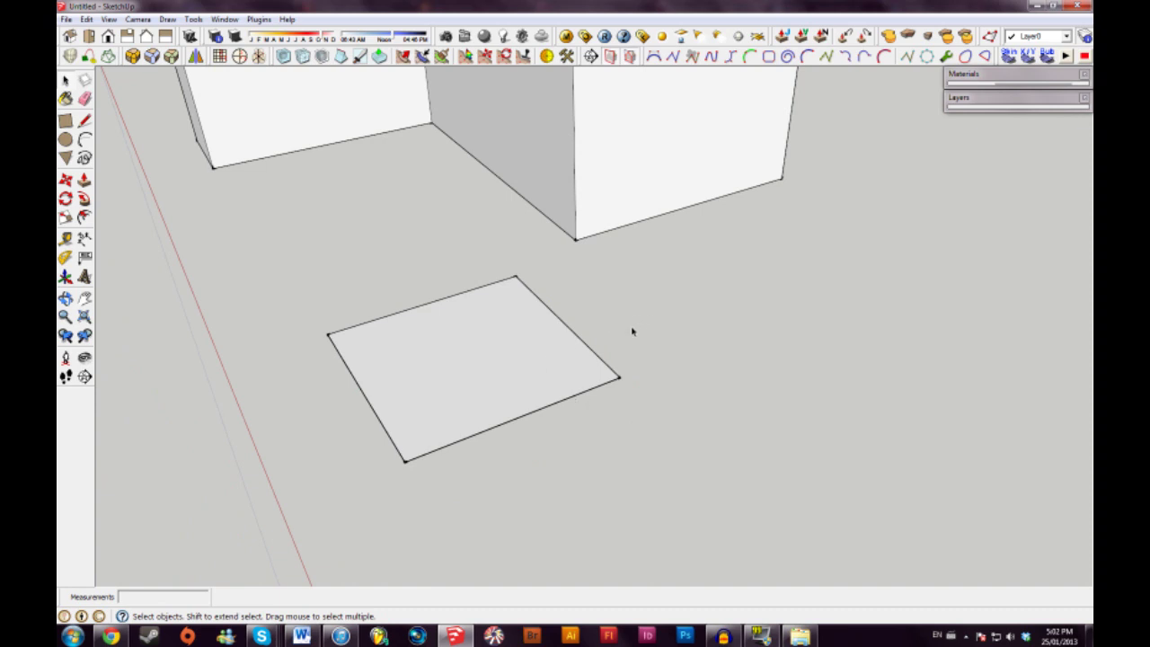
Make the ground square a component named 'Box' via Edit > Make Component.
{"action": "left_click", "coordinate": [467, 358]}
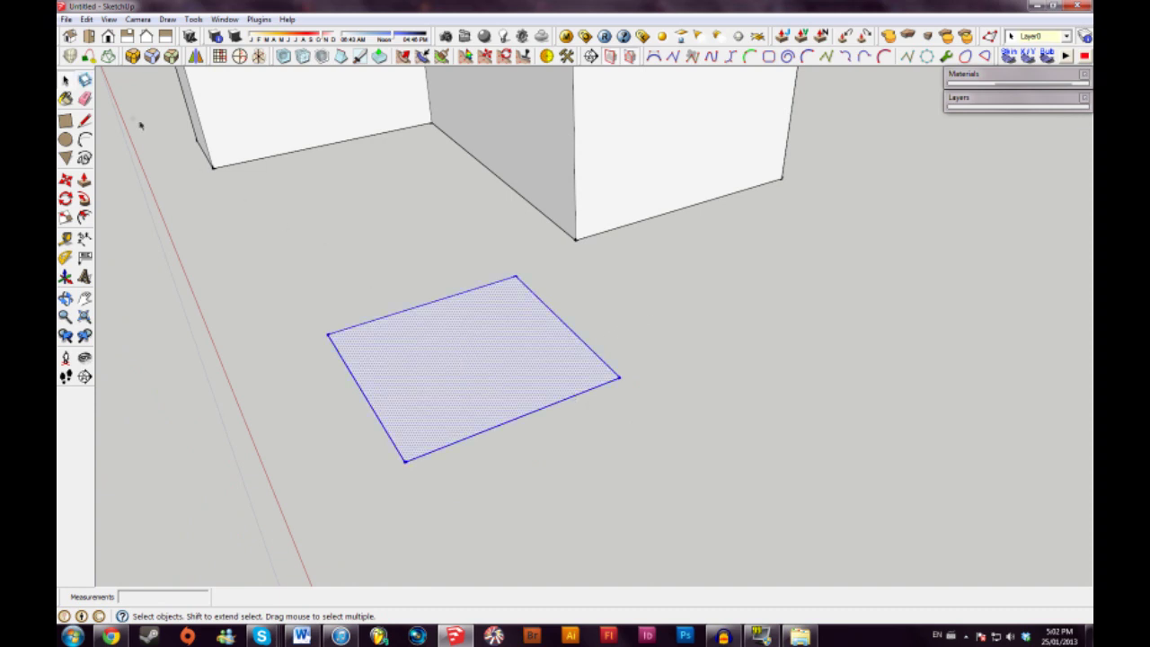
{"action": "left_click", "coordinate": [86, 19]}
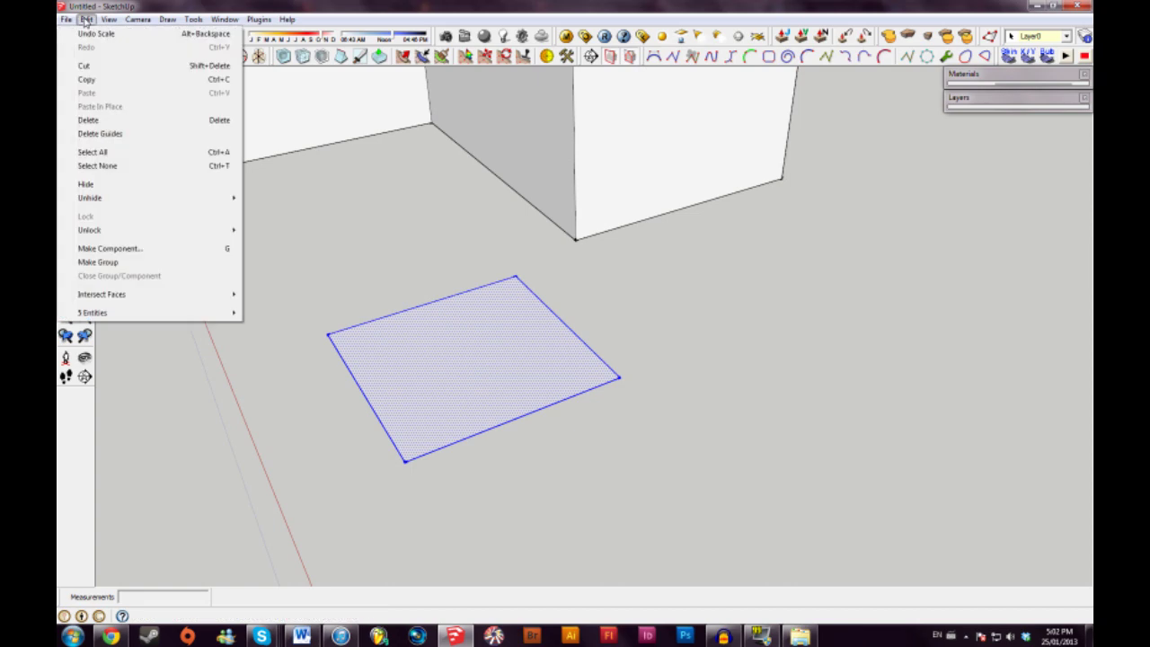
{"action": "left_click", "coordinate": [116, 252]}
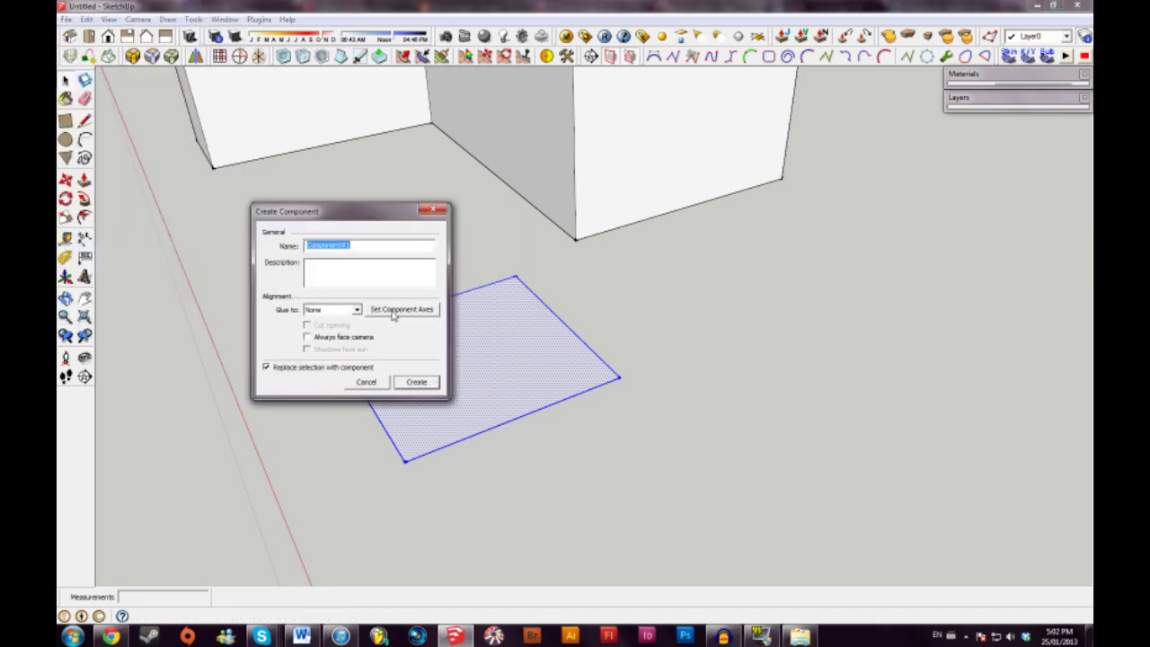
{"action": "left_click_drag", "start_coordinate": [349, 245], "coordinate": [326, 245]}
{"action": "type", "text": "Box"}
{"action": "left_click", "coordinate": [430, 384]}
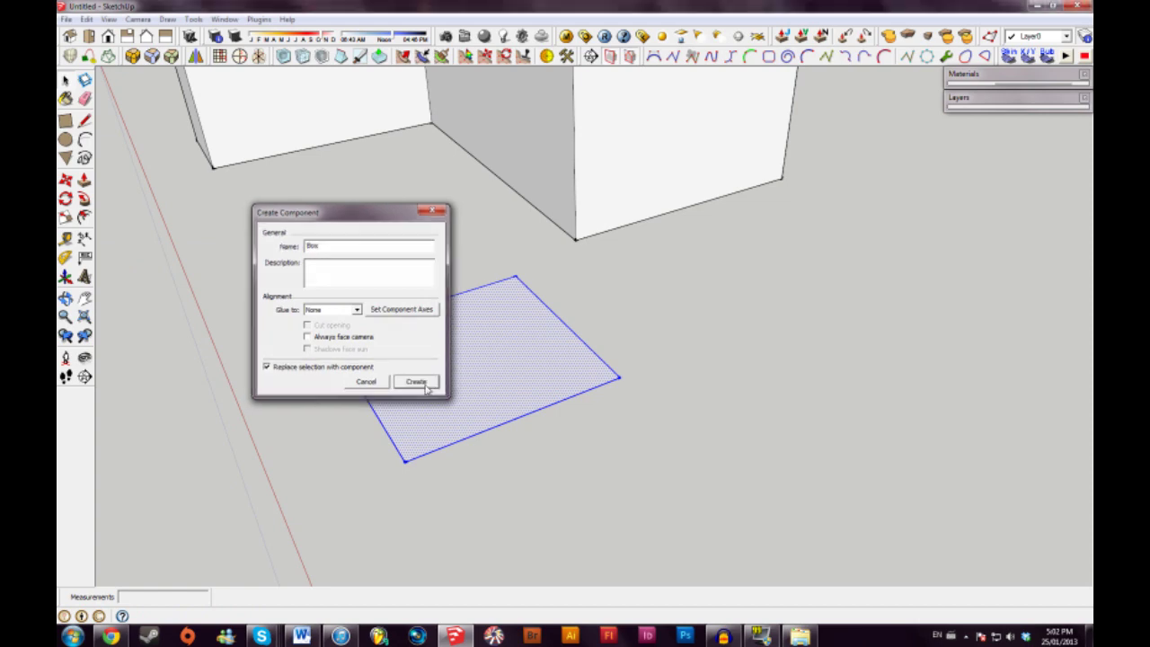
{"action": "left_click", "coordinate": [580, 311]}
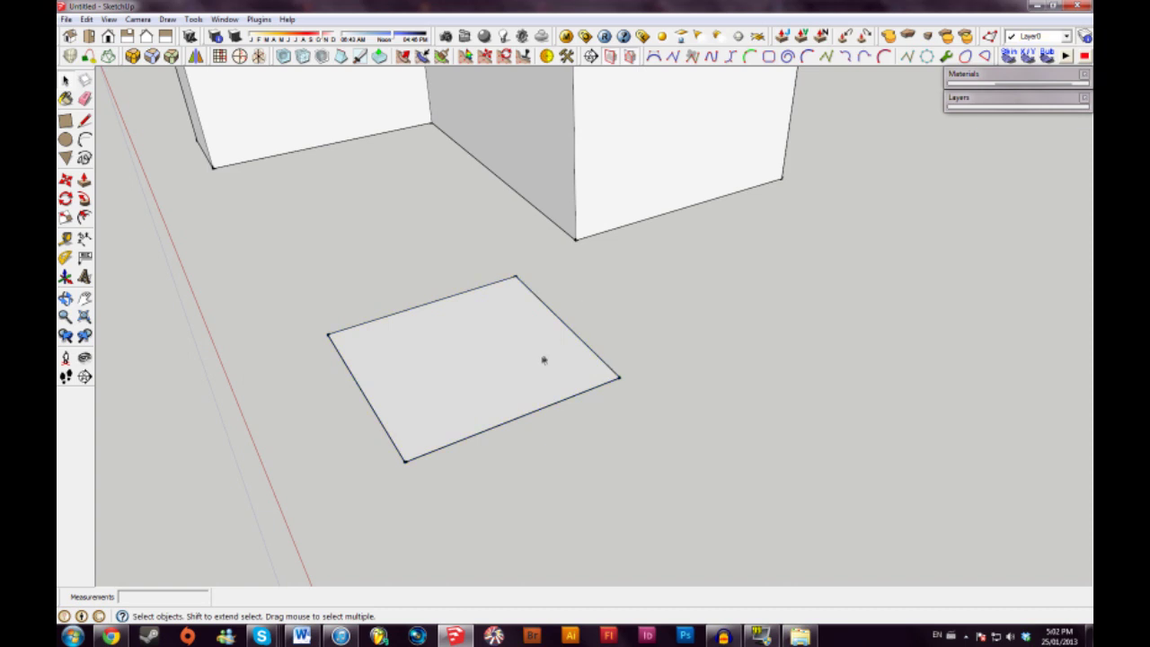
{"action": "middle_click_drag", "start_coordinate": [542, 357], "coordinate": [434, 472]}
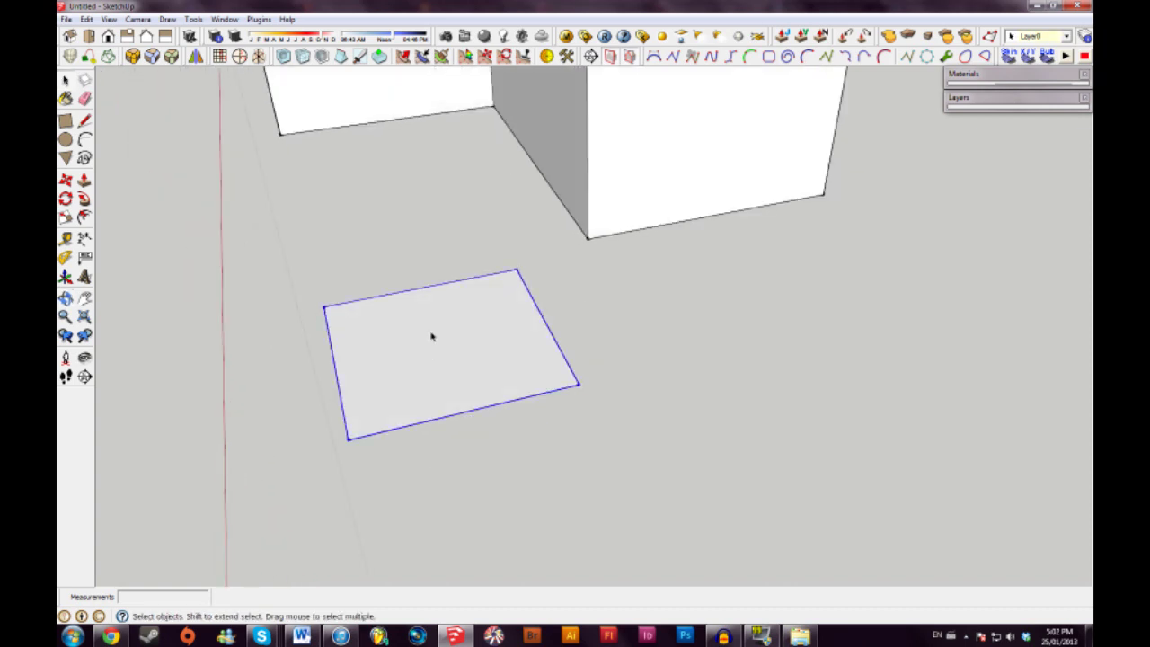
Ctrl-Move two copies of the square component to the right, making three linked squares.
{"action": "key", "text": "m"}
{"action": "key", "text": "ctrl"}
{"action": "left_click", "coordinate": [349, 439]}
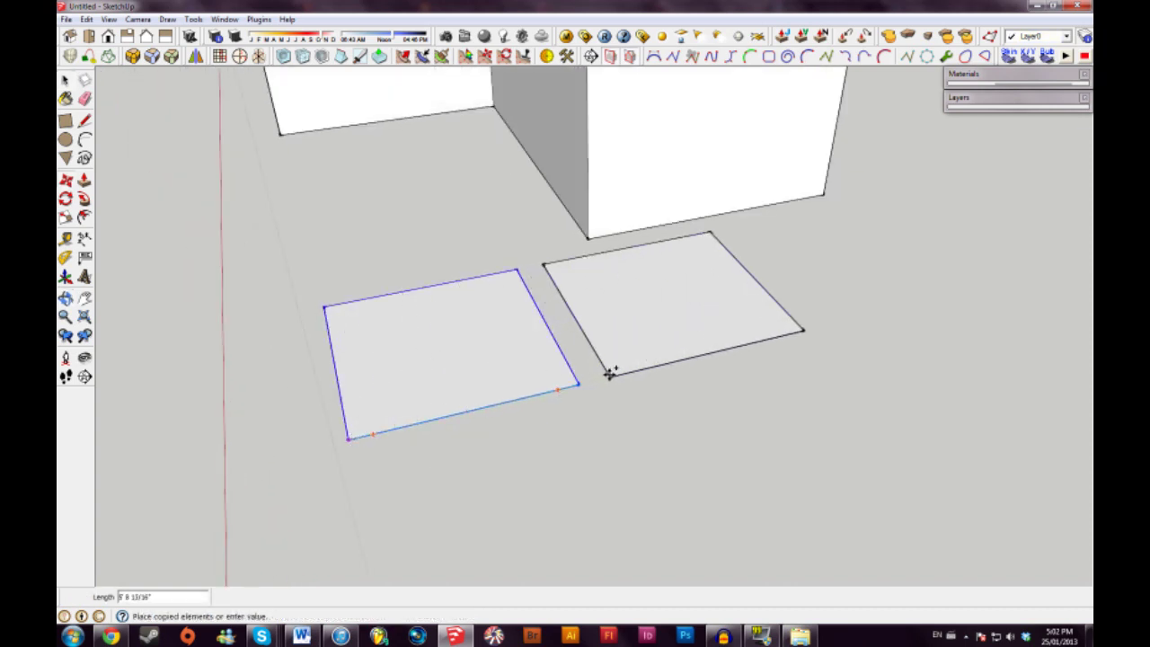
{"action": "left_click", "coordinate": [609, 375]}
{"action": "key", "text": "ctrl"}
{"action": "left_click", "coordinate": [611, 377]}
{"action": "left_click", "coordinate": [835, 322]}
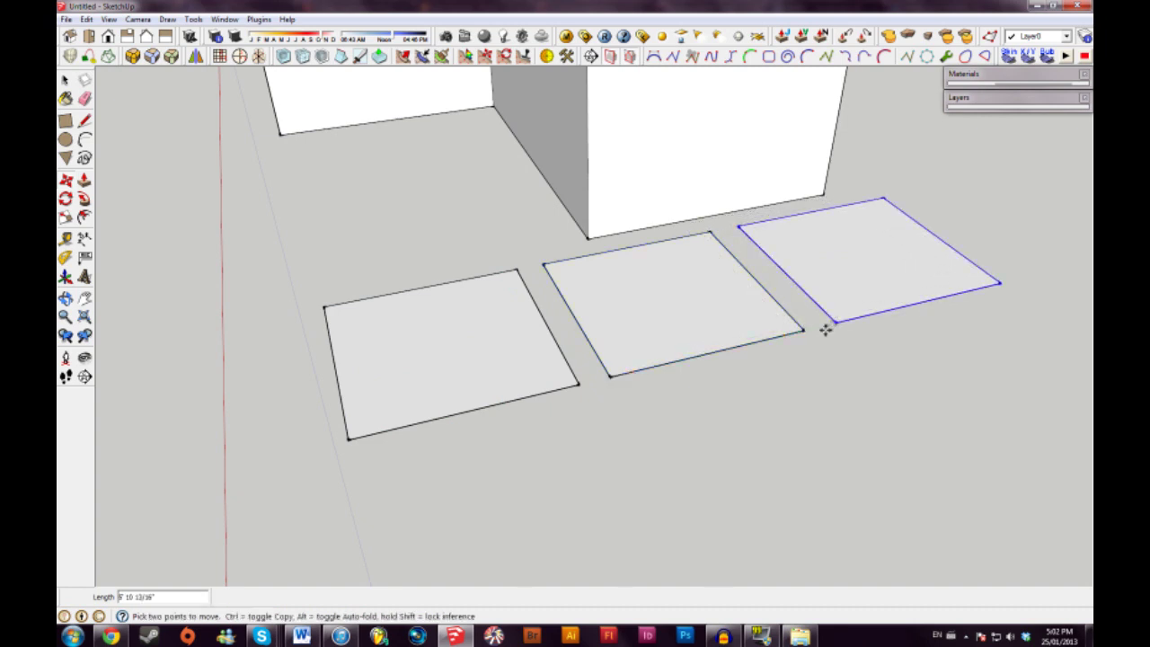
{"action": "left_click", "coordinate": [668, 418]}
{"action": "key", "text": "Escape"}
{"action": "key", "text": "space"}
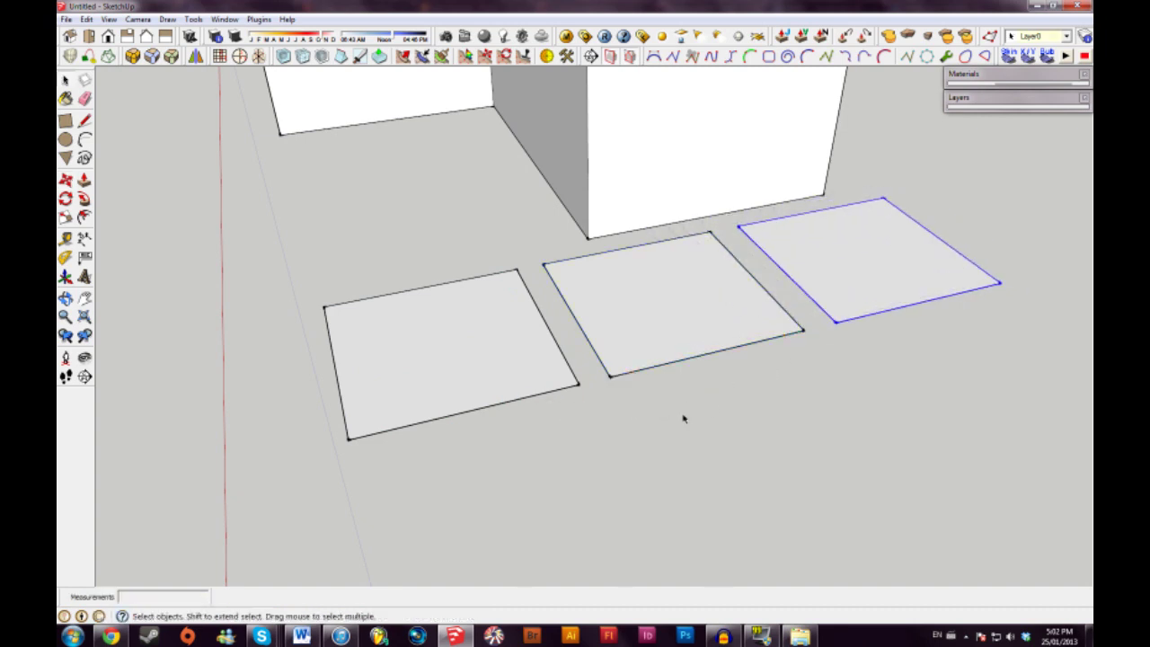
Edit the first square component and push/pull it up into a box.
{"action": "double_click", "coordinate": [446, 355]}
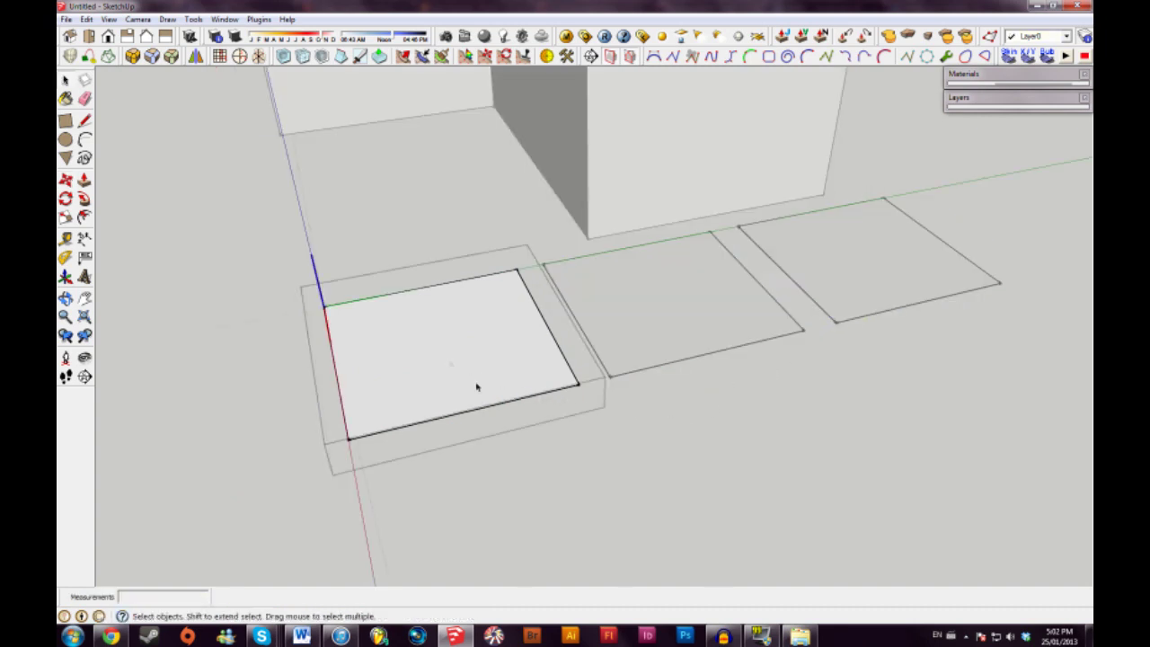
{"action": "middle_click_drag", "start_coordinate": [478, 387], "coordinate": [642, 398]}
{"action": "key", "text": "p"}
{"action": "left_click_drag", "start_coordinate": [531, 390], "coordinate": [517, 269]}
Draw a line splitting the box's front face and push that part in to form a notch.
{"action": "key", "text": "l"}
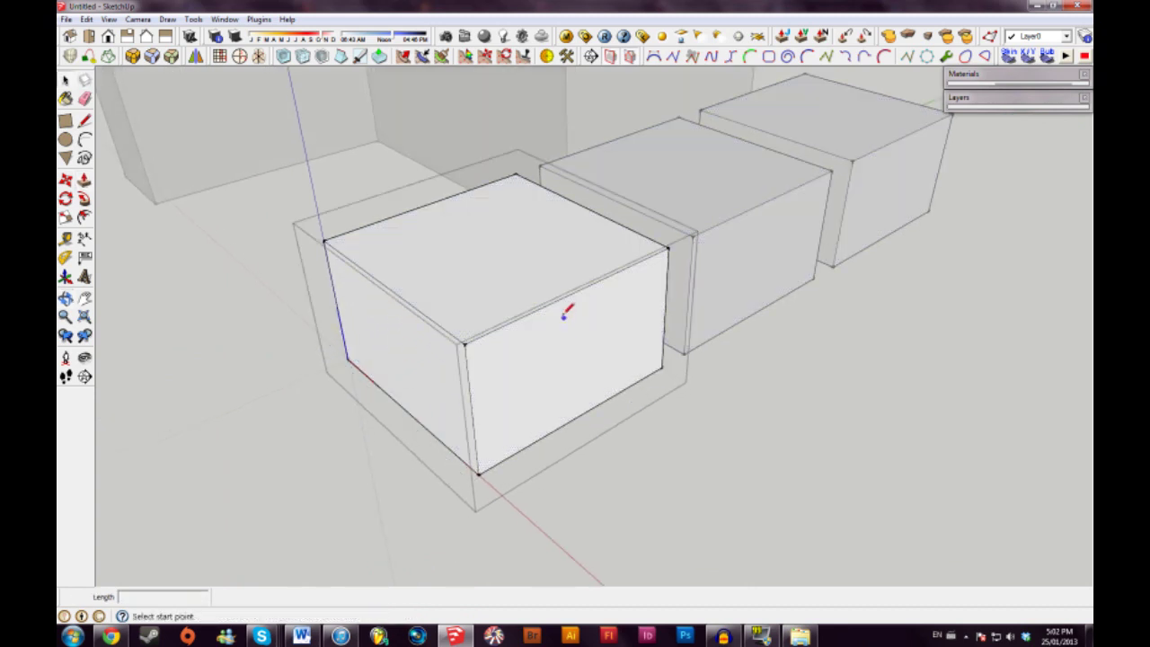
{"action": "left_click", "coordinate": [552, 303]}
{"action": "left_click", "coordinate": [524, 447]}
{"action": "key", "text": "p"}
{"action": "left_click_drag", "start_coordinate": [498, 421], "coordinate": [454, 387]}
{"action": "key", "text": "space"}
{"action": "left_click", "coordinate": [654, 399]}
{"action": "scroll", "coordinate": [640, 448], "scroll_direction": "up", "scroll_amount": 3}
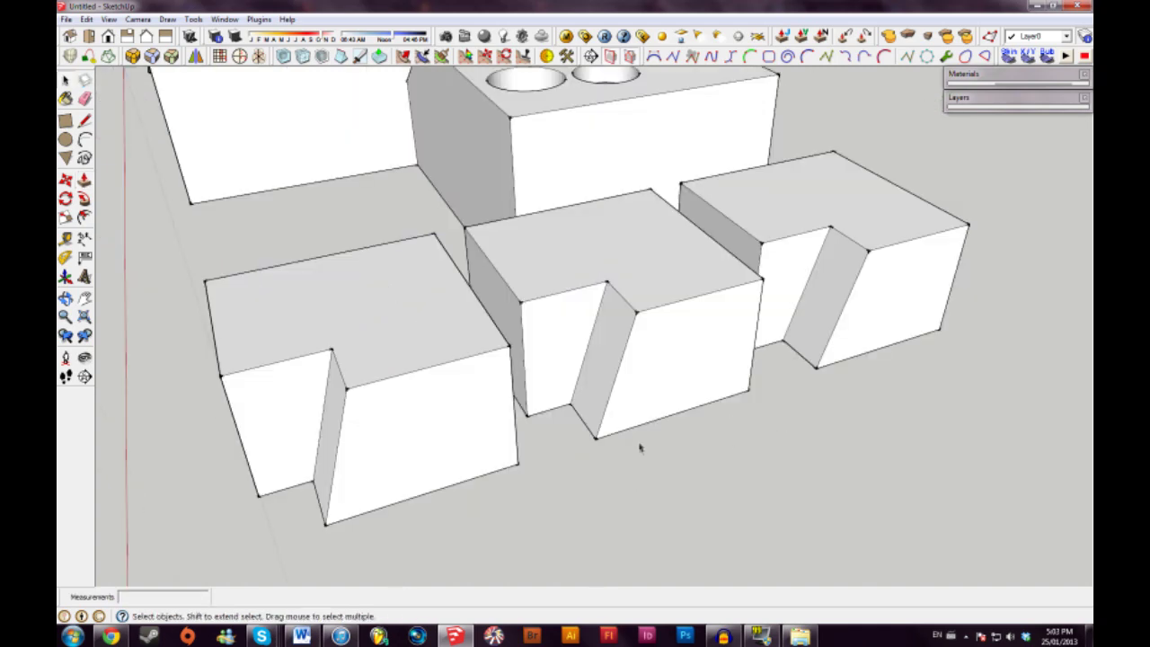
{"action": "left_click", "coordinate": [647, 342]}
Make the middle box a unique component, then push part of the left box's front face back.
{"action": "right_click", "coordinate": [646, 342]}
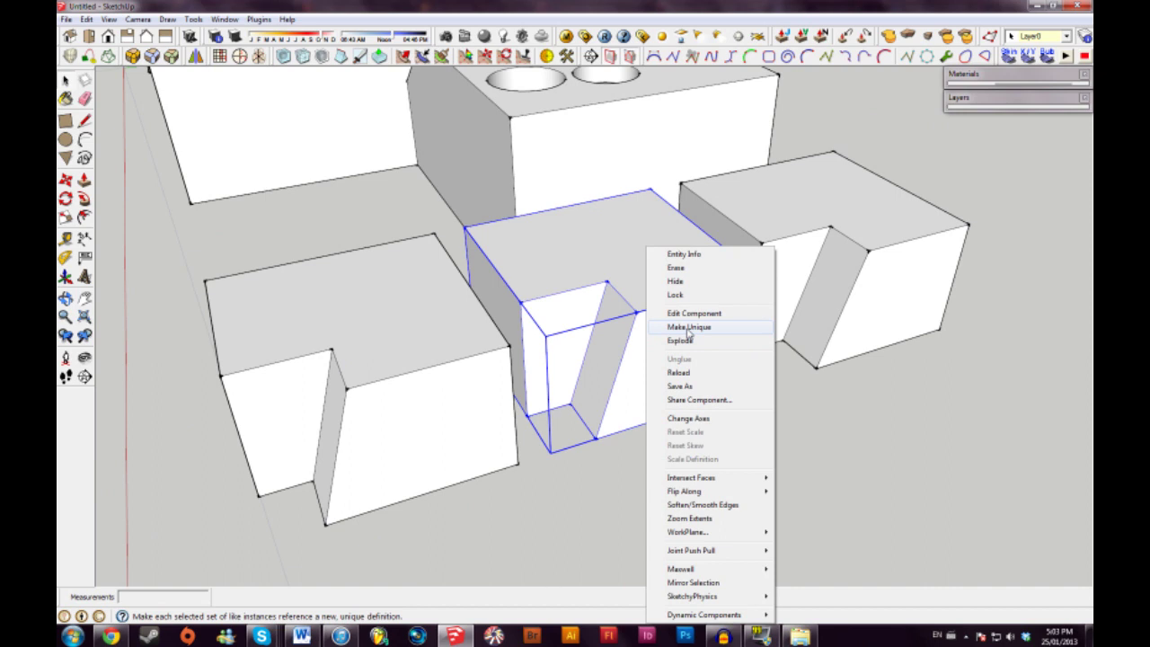
{"action": "left_click", "coordinate": [689, 329]}
{"action": "double_click", "coordinate": [431, 372]}
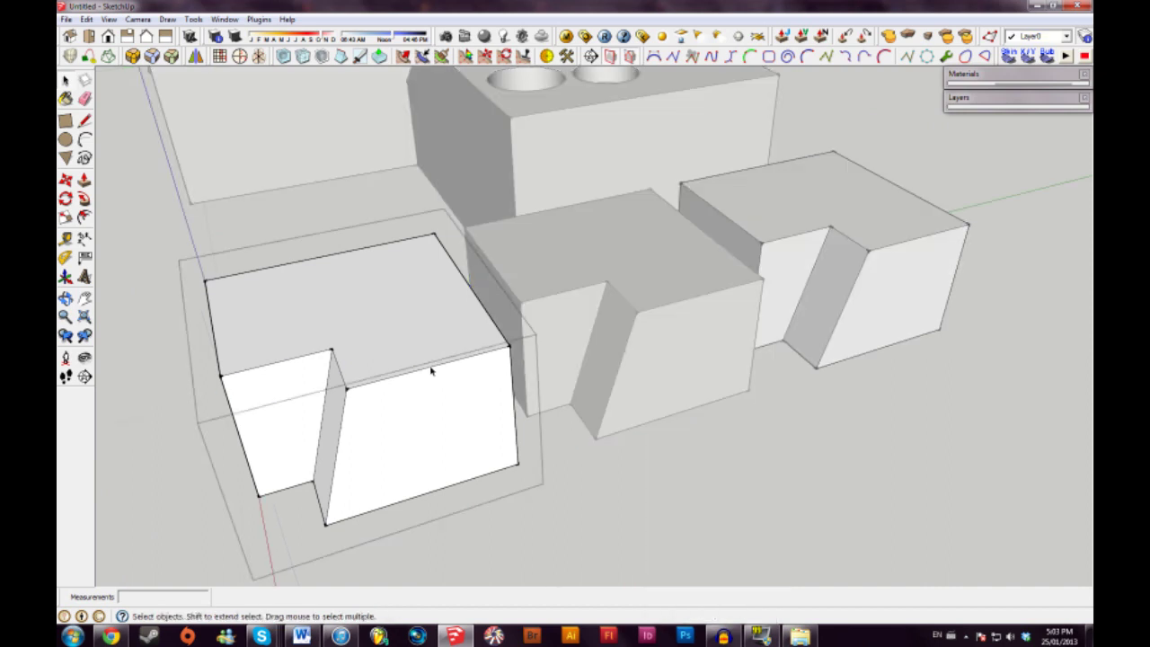
{"action": "key", "text": "p"}
{"action": "left_click_drag", "start_coordinate": [431, 372], "coordinate": [468, 411]}
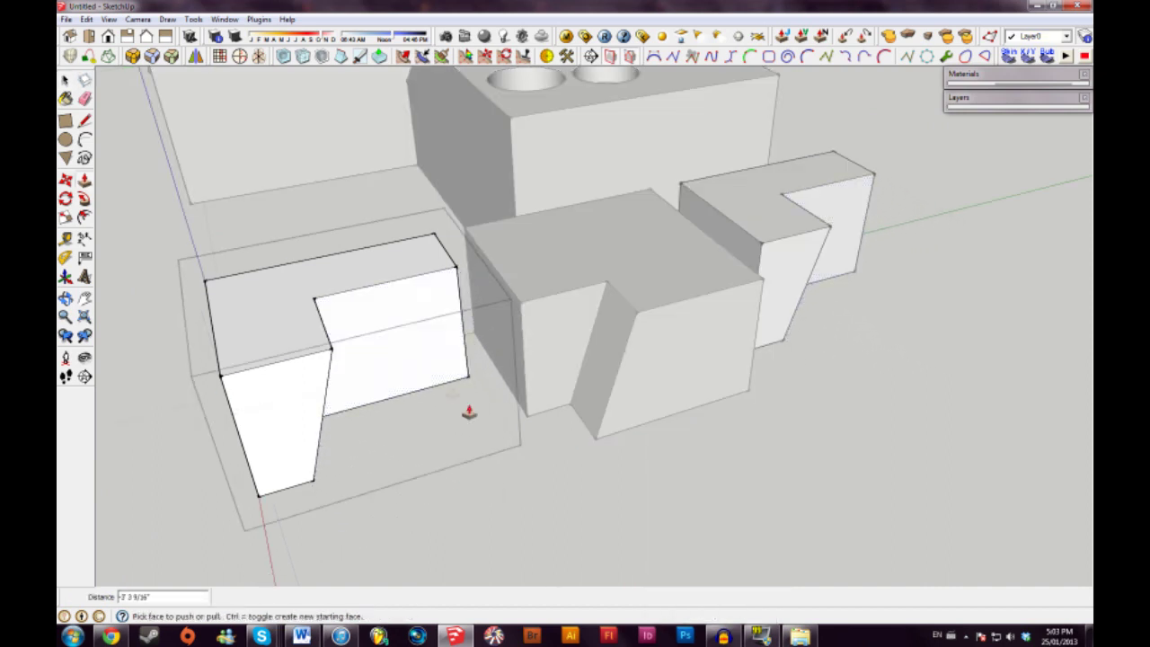
{"action": "middle_click_drag", "start_coordinate": [469, 412], "coordinate": [680, 465]}
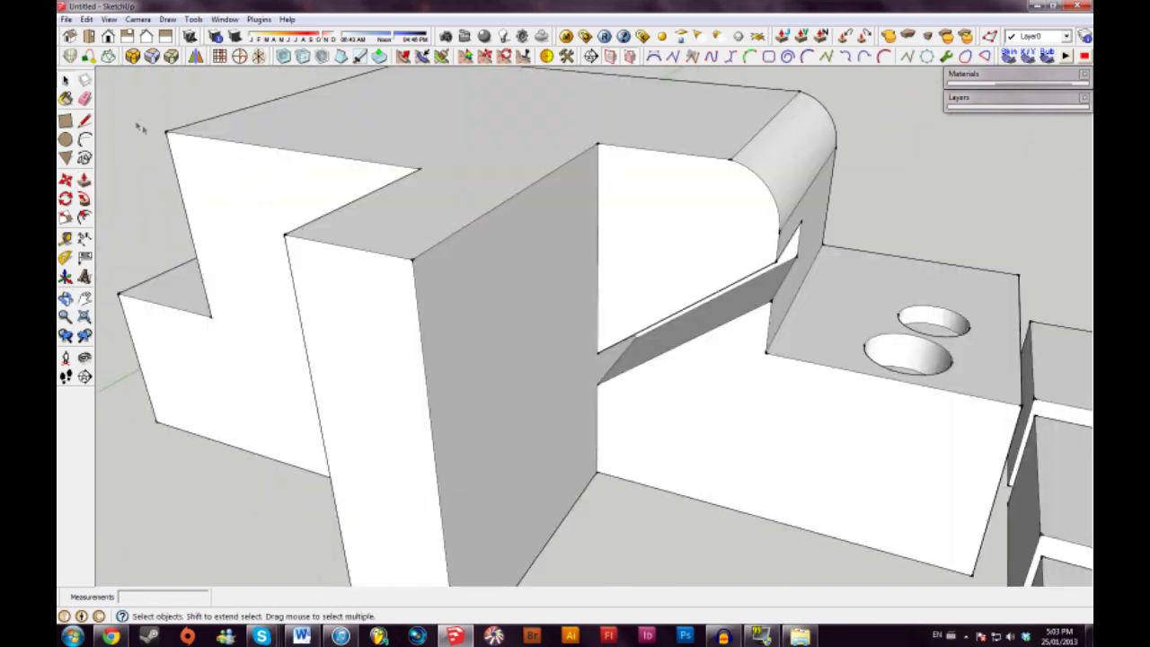
Ctrl-drag the Eraser across the block's wall, top, curved-corner, sloped and notch edges to soften them.
{"action": "left_click", "coordinate": [86, 101]}
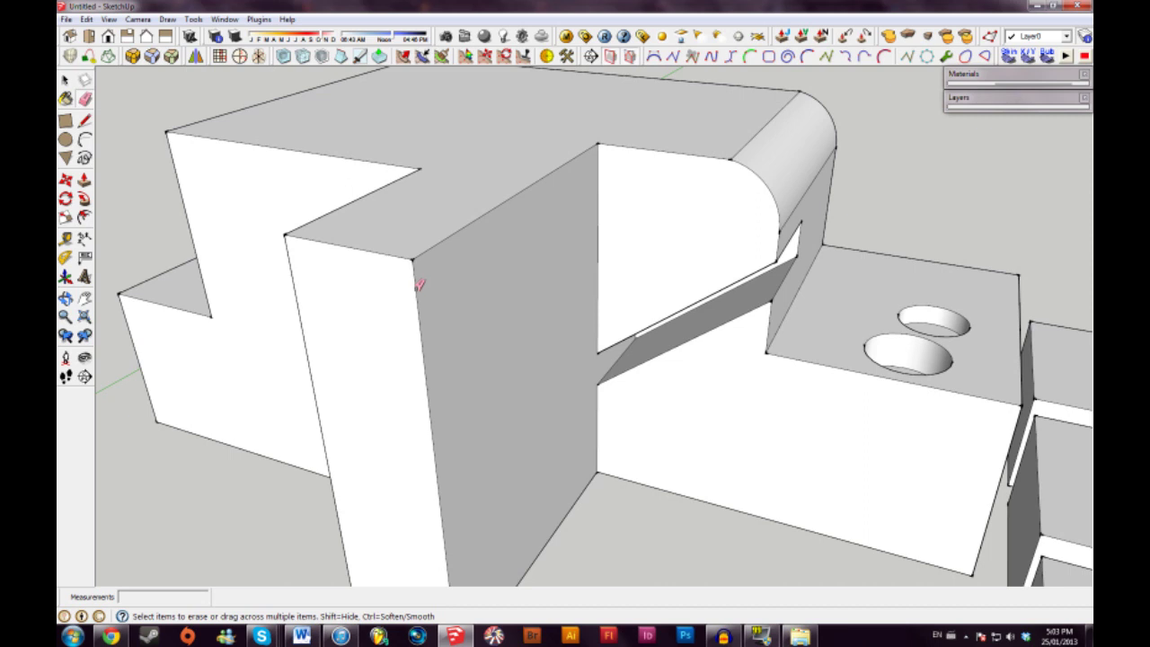
{"action": "mouse_move", "coordinate": [418, 285]}
{"action": "left_mouse_down", "text": "ctrl"}
{"action": "mouse_move", "coordinate": [597, 326]}
{"action": "mouse_move", "coordinate": [462, 302]}
{"action": "mouse_move", "coordinate": [355, 302]}
{"action": "mouse_move", "coordinate": [463, 325]}
{"action": "mouse_move", "coordinate": [541, 314]}
{"action": "left_mouse_up", "text": "ctrl"}
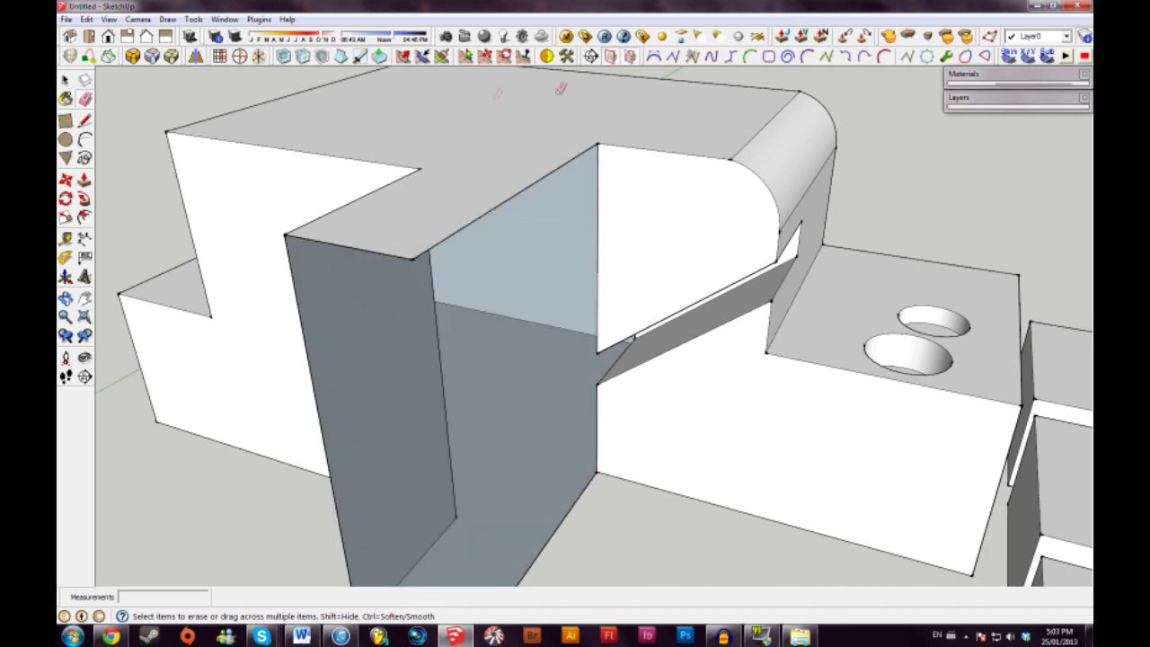
{"action": "scroll", "coordinate": [575, 393], "scroll_direction": "down", "scroll_amount": 2}
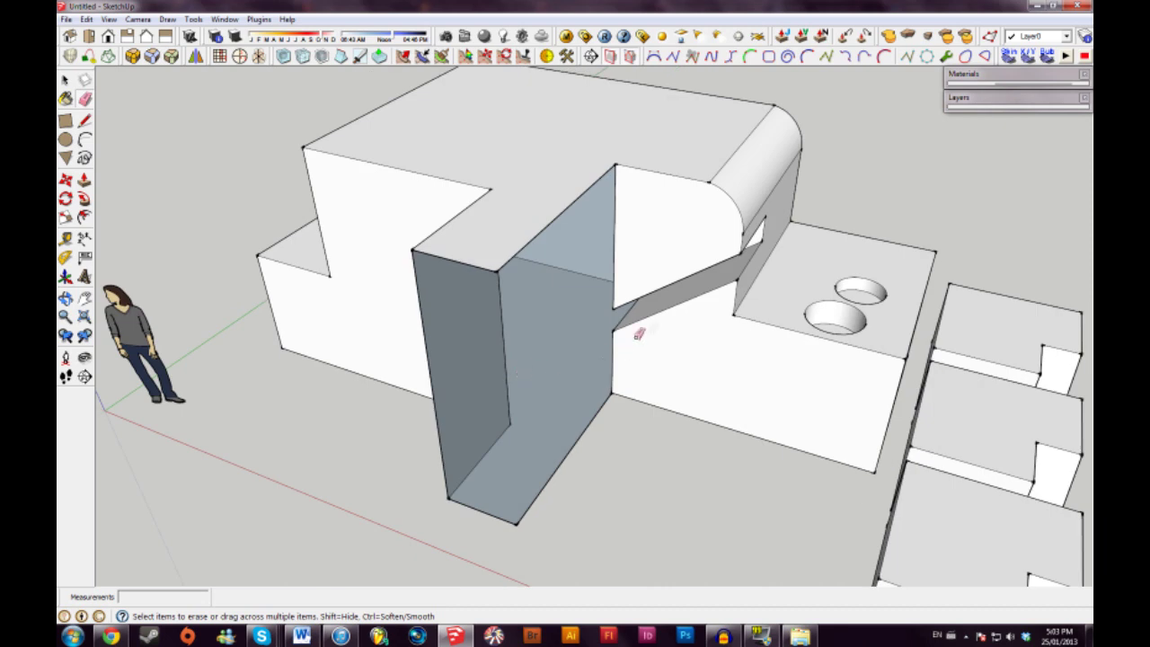
{"action": "mouse_move", "coordinate": [784, 347]}
{"action": "left_mouse_down", "text": "ctrl"}
{"action": "mouse_move", "coordinate": [808, 300]}
{"action": "mouse_move", "coordinate": [822, 343]}
{"action": "mouse_move", "coordinate": [798, 271]}
{"action": "mouse_move", "coordinate": [727, 316]}
{"action": "mouse_move", "coordinate": [708, 253]}
{"action": "mouse_move", "coordinate": [759, 206]}
{"action": "mouse_move", "coordinate": [777, 254]}
{"action": "mouse_move", "coordinate": [682, 186]}
{"action": "mouse_move", "coordinate": [701, 156]}
{"action": "mouse_move", "coordinate": [738, 288]}
{"action": "mouse_move", "coordinate": [745, 243]}
{"action": "mouse_move", "coordinate": [715, 254]}
{"action": "mouse_move", "coordinate": [624, 213]}
{"action": "left_mouse_up", "text": "ctrl"}
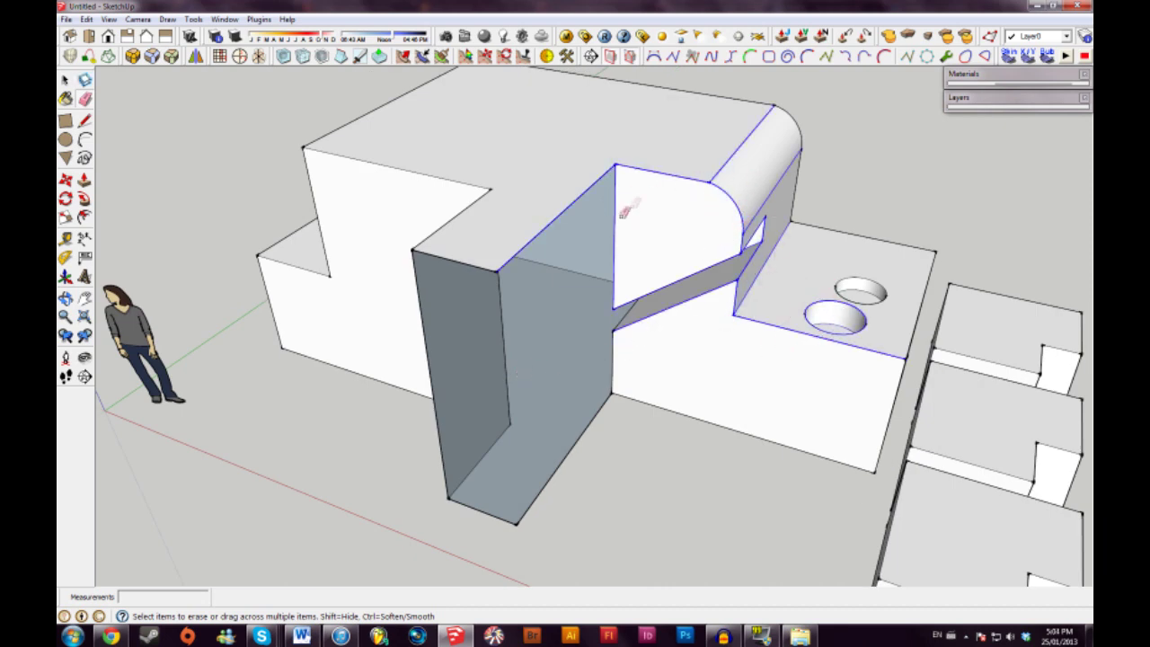
{"action": "mouse_move", "coordinate": [536, 252]}
{"action": "left_mouse_down", "text": "ctrl"}
{"action": "mouse_move", "coordinate": [432, 173]}
{"action": "mouse_move", "coordinate": [416, 306]}
{"action": "left_mouse_up", "text": "ctrl"}
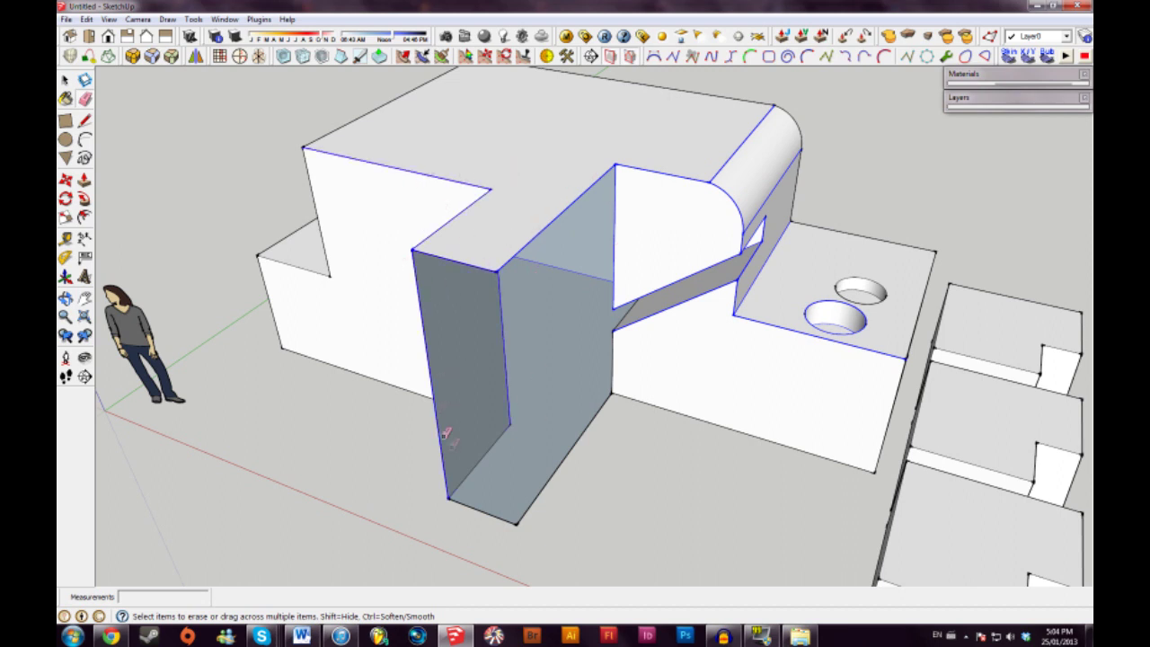
{"action": "left_click_drag", "start_coordinate": [470, 510], "coordinate": [597, 406], "text": "ctrl"}
{"action": "mouse_move", "coordinate": [585, 292]}
{"action": "left_mouse_down", "text": "ctrl"}
{"action": "mouse_move", "coordinate": [629, 247]}
{"action": "mouse_move", "coordinate": [417, 319]}
{"action": "mouse_move", "coordinate": [329, 196]}
{"action": "mouse_move", "coordinate": [294, 196]}
{"action": "left_mouse_up", "text": "ctrl"}
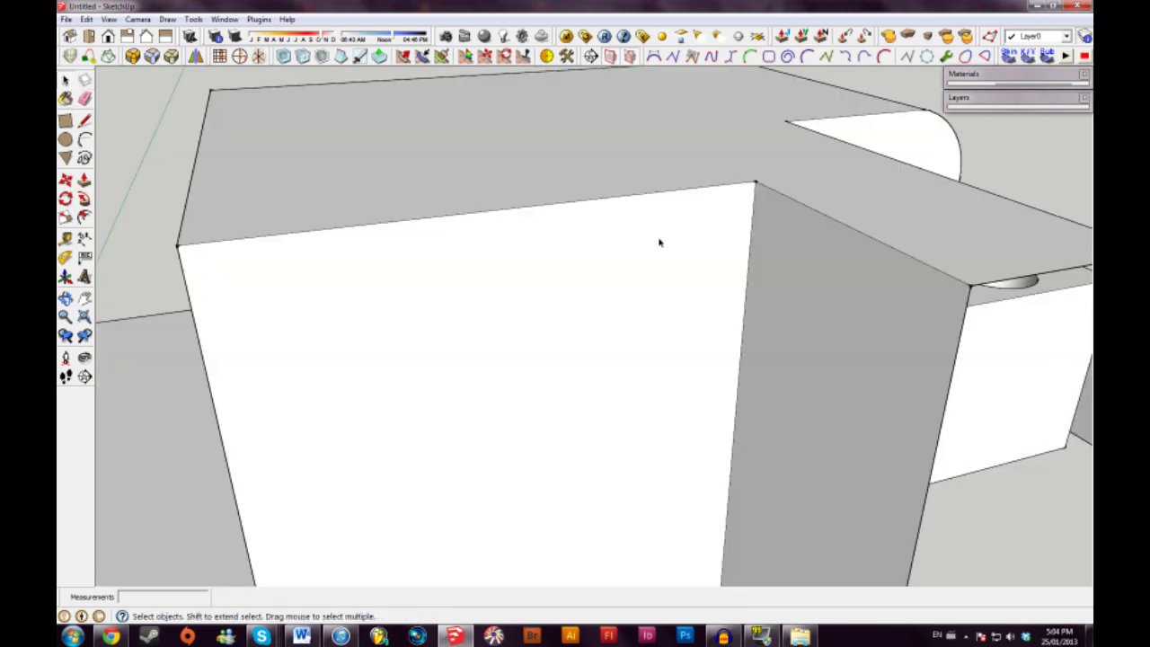
{"action": "middle_click_drag", "start_coordinate": [659, 243], "coordinate": [608, 304]}
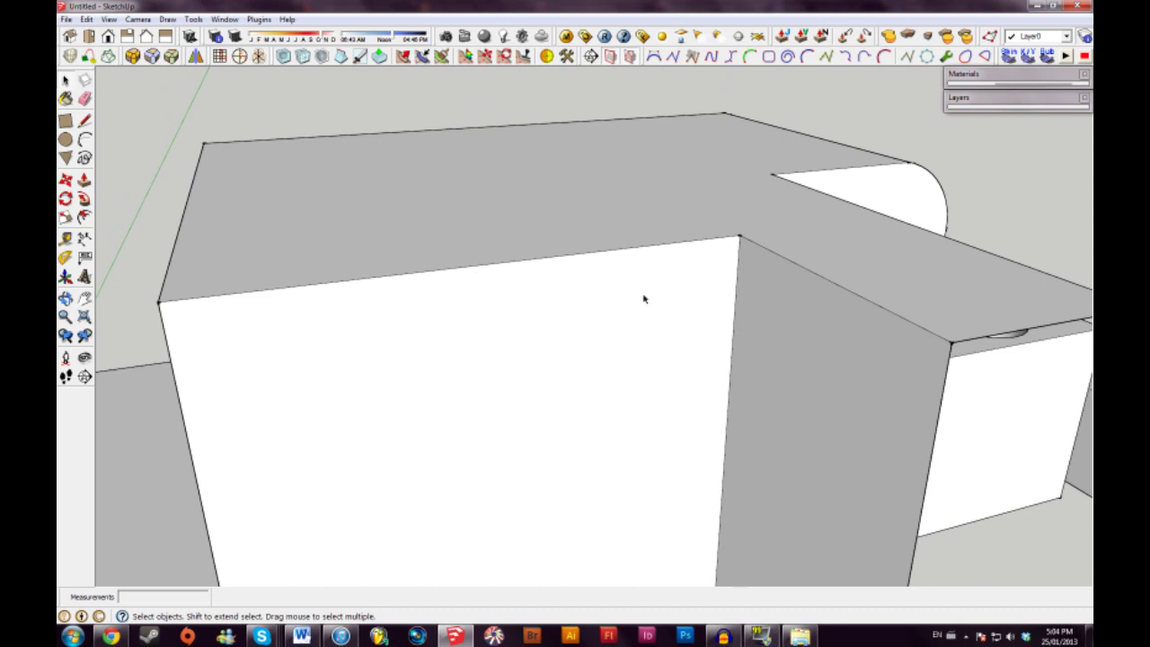
Place a Tape Measure guide 5' in from the wall's vertical edge.
{"action": "left_click", "coordinate": [70, 242]}
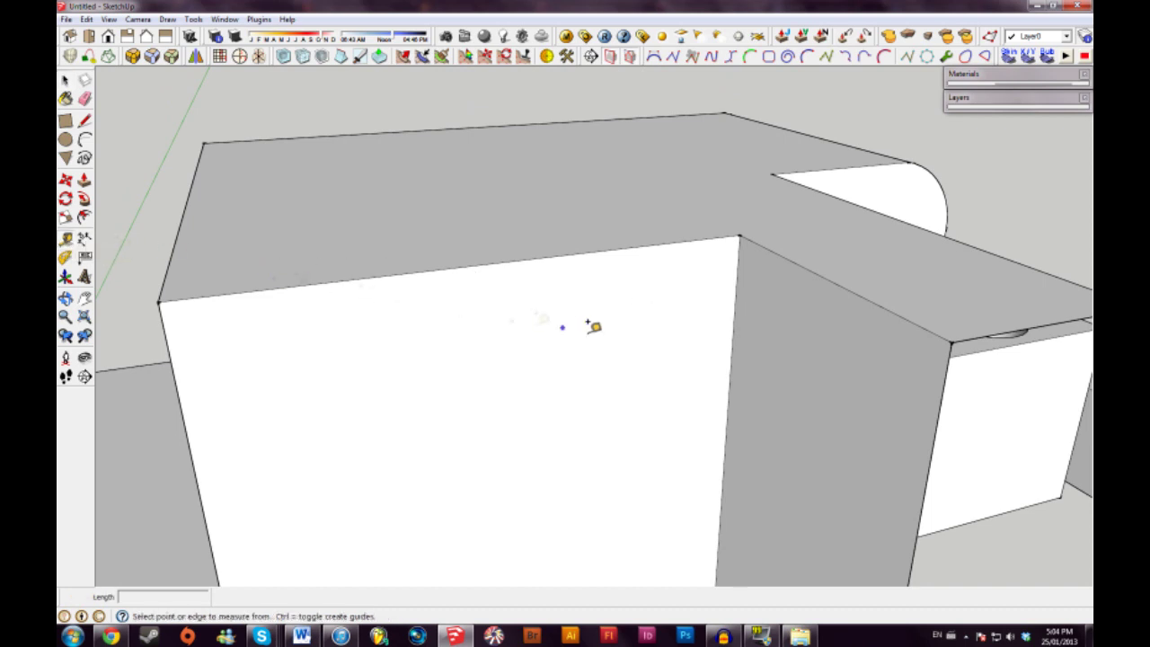
{"action": "left_click", "coordinate": [735, 306]}
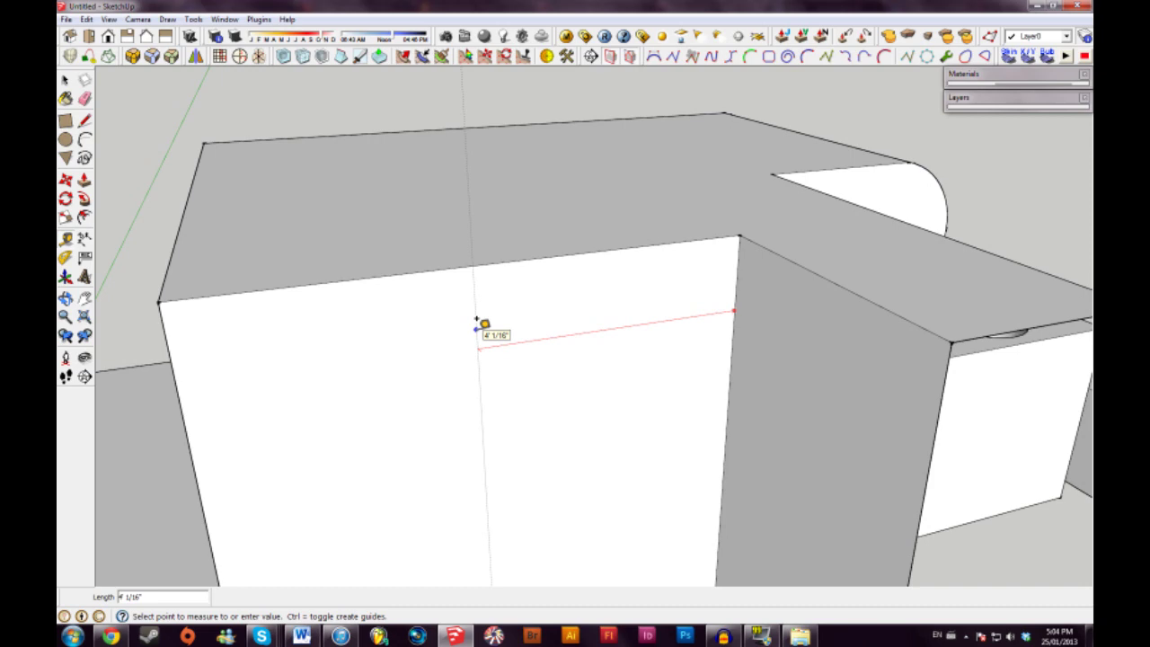
{"action": "type", "text": "'"}
{"action": "key", "text": "Return"}
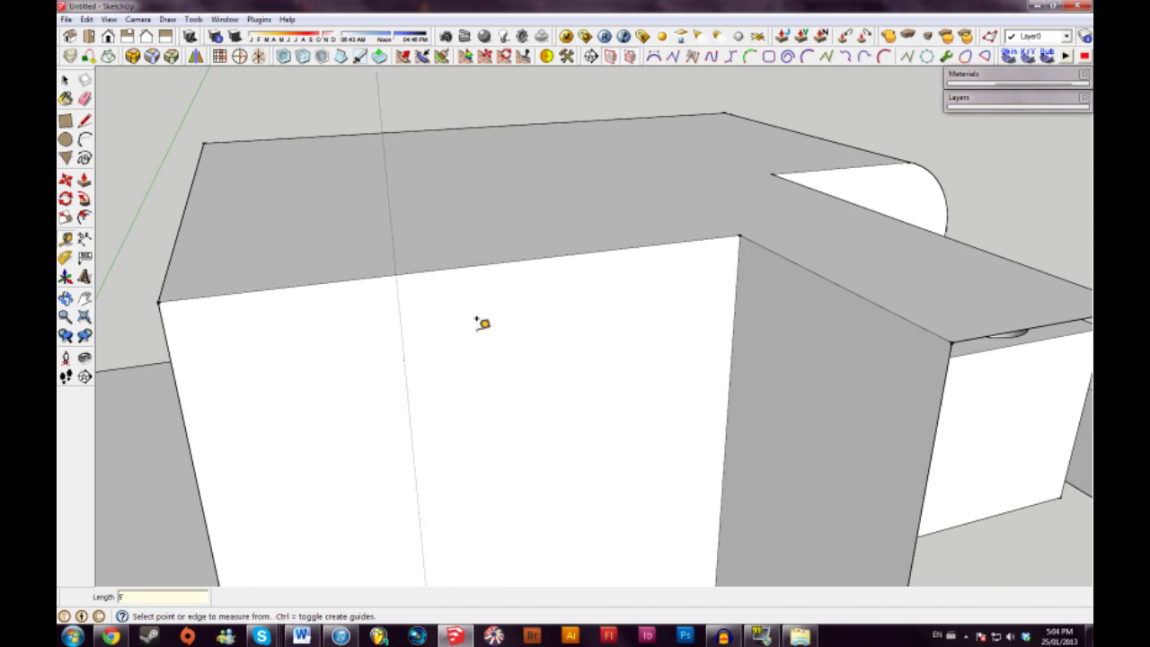
{"action": "key", "text": "space"}
{"action": "middle_click_drag", "start_coordinate": [457, 318], "coordinate": [594, 292]}
Push the middle wall face back.
{"action": "key", "text": "p"}
{"action": "mouse_move", "coordinate": [612, 285]}
{"action": "left_mouse_down"}
{"action": "mouse_move", "coordinate": [542, 257]}
{"action": "mouse_move", "coordinate": [665, 327]}
{"action": "mouse_move", "coordinate": [539, 265]}
{"action": "mouse_move", "coordinate": [652, 311]}
{"action": "left_mouse_up"}
{"action": "key", "text": "l"}
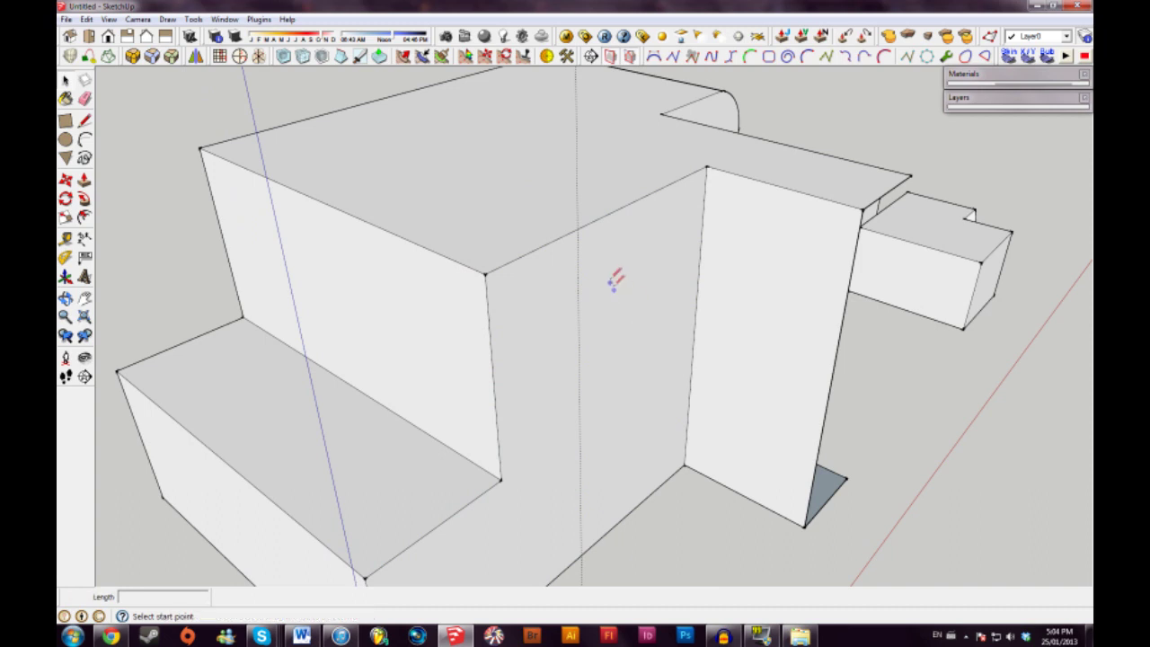
Draw a line down the wall along the guide and push the right part back into a recess.
{"action": "left_click", "coordinate": [583, 226]}
{"action": "mouse_move", "coordinate": [585, 380]}
{"action": "middle_mouse_down"}
{"action": "mouse_move", "coordinate": [569, 371]}
{"action": "mouse_move", "coordinate": [581, 398]}
{"action": "middle_mouse_up"}
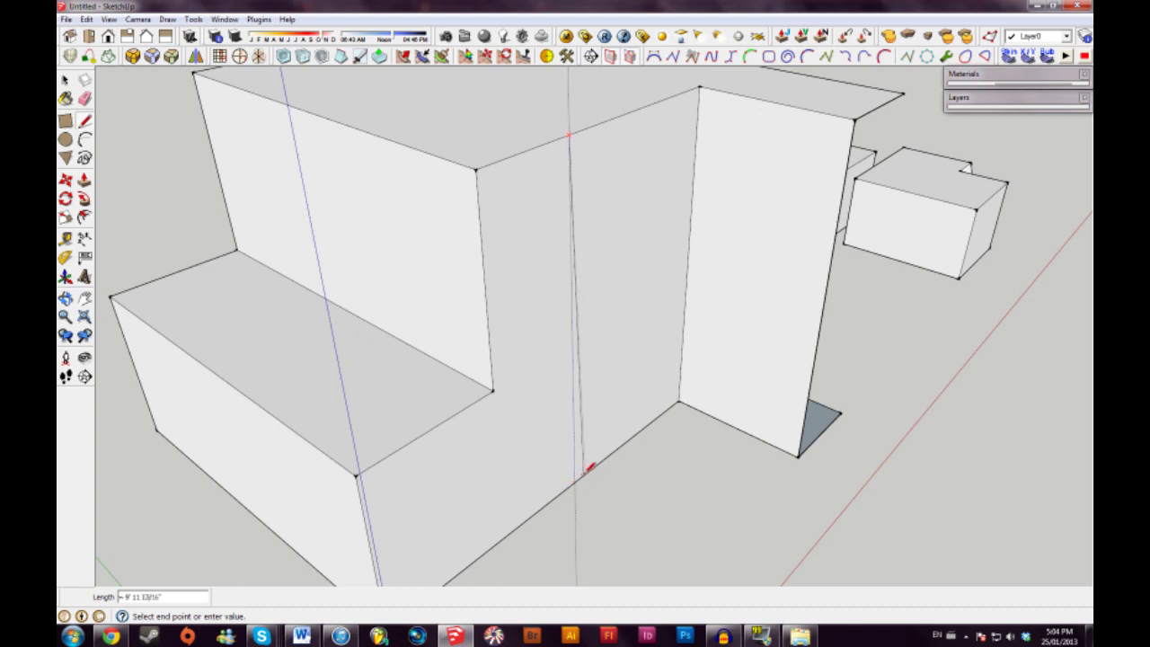
{"action": "left_click", "coordinate": [579, 477]}
{"action": "key", "text": "space"}
{"action": "key", "text": "p"}
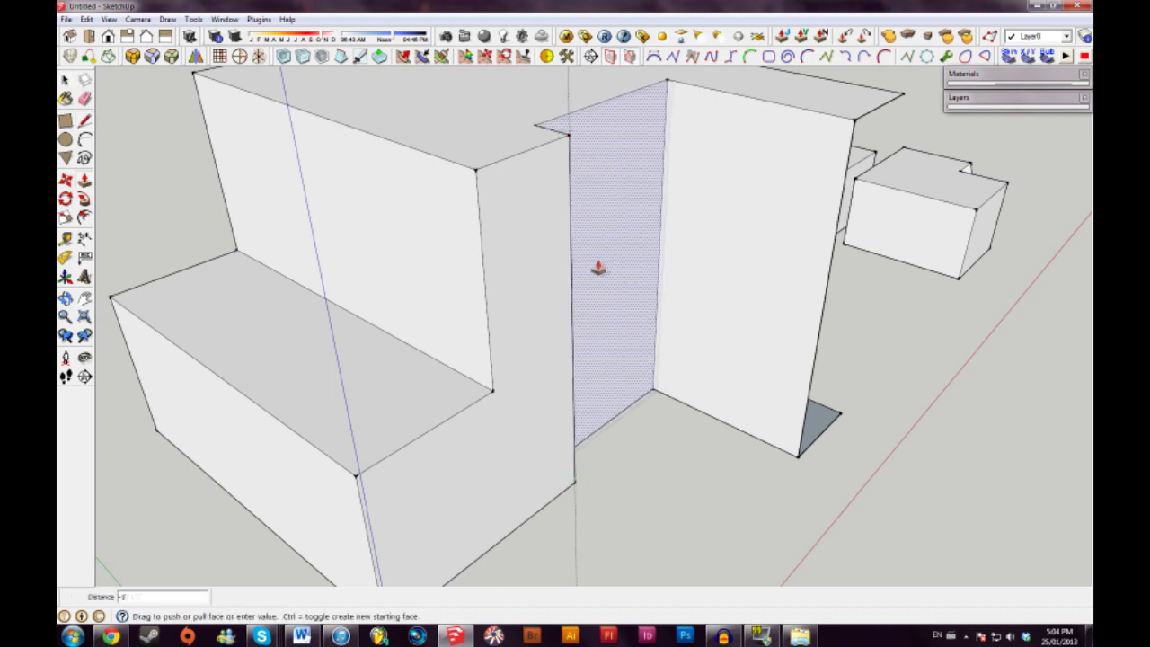
{"action": "left_click_drag", "start_coordinate": [599, 264], "coordinate": [629, 288]}
{"action": "key", "text": "space"}
{"action": "mouse_move", "coordinate": [629, 288]}
{"action": "middle_mouse_down"}
{"action": "mouse_move", "coordinate": [591, 390]}
{"action": "mouse_move", "coordinate": [458, 245]}
{"action": "mouse_move", "coordinate": [481, 203]}
{"action": "middle_mouse_up"}
Erase the guide line beside the wall.
{"action": "key", "text": "e"}
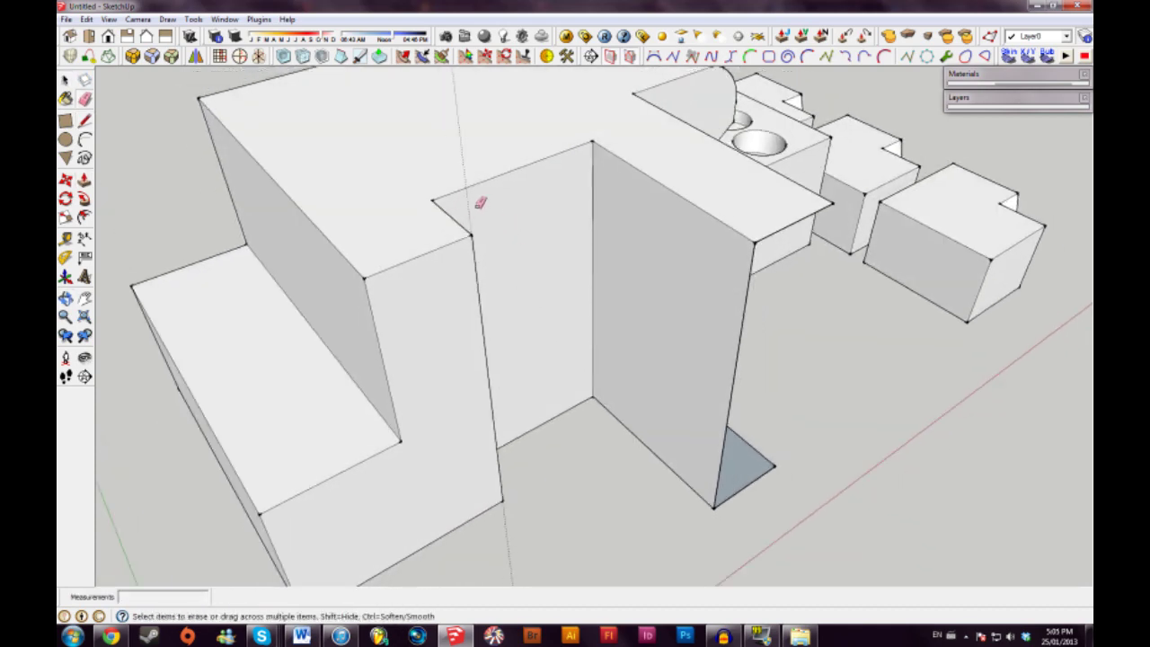
{"action": "left_click", "coordinate": [468, 199]}
{"action": "key", "text": "space"}
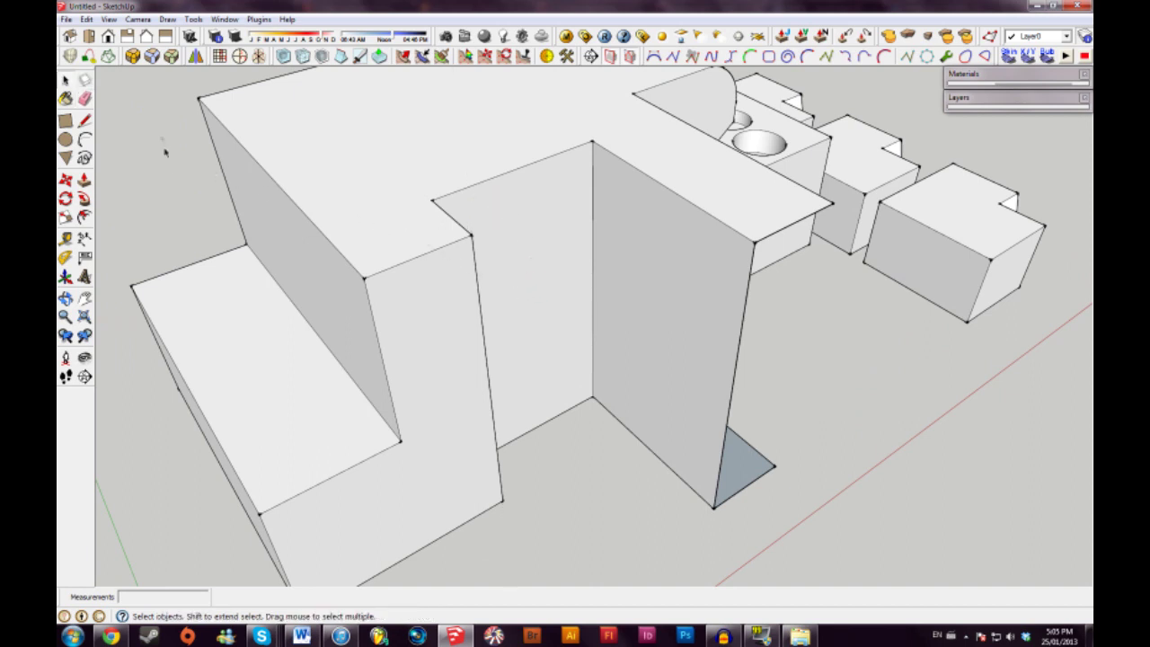
Remove every guide with Edit > Delete Guides, then orbit and zoom to review the model.
{"action": "left_click", "coordinate": [88, 19]}
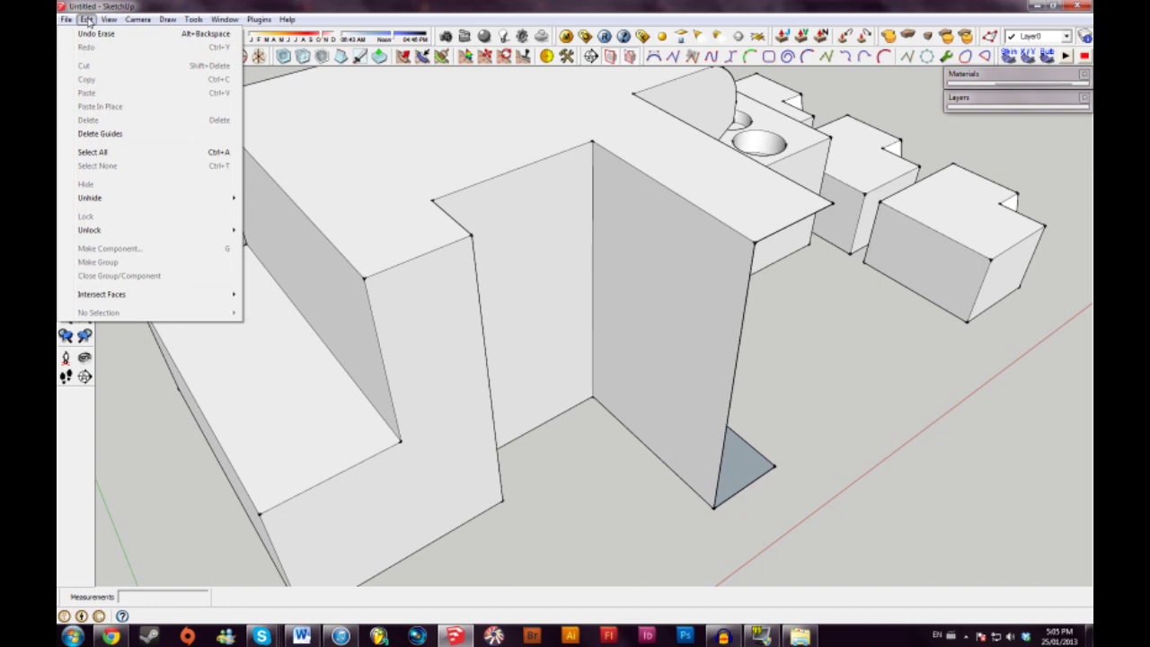
{"action": "left_click", "coordinate": [116, 133]}
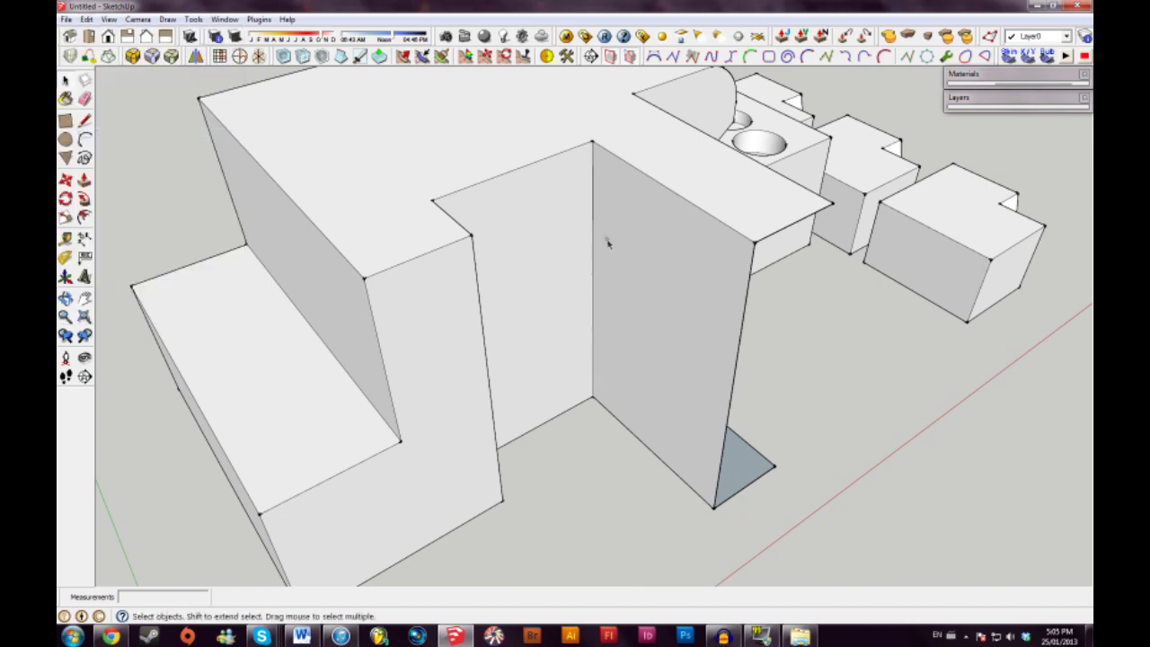
{"action": "mouse_move", "coordinate": [476, 222]}
{"action": "middle_mouse_down"}
{"action": "mouse_move", "coordinate": [632, 323]}
{"action": "mouse_move", "coordinate": [557, 257]}
{"action": "mouse_move", "coordinate": [493, 222]}
{"action": "middle_mouse_up"}
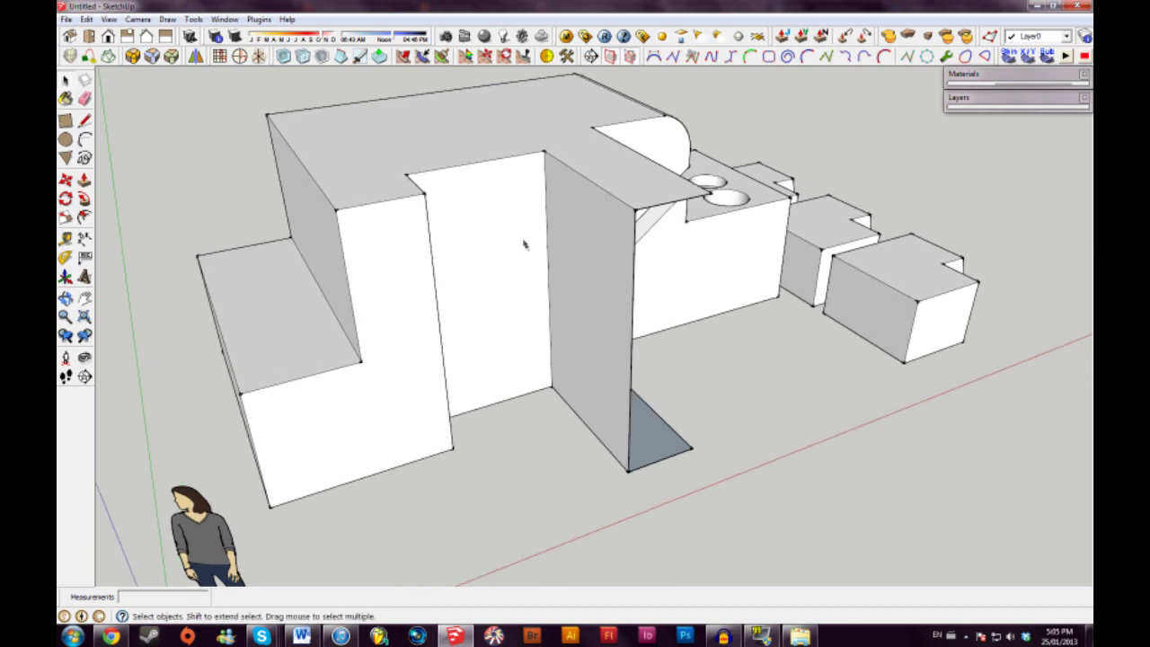
{"action": "scroll", "coordinate": [458, 236], "scroll_direction": "up", "scroll_amount": 3}
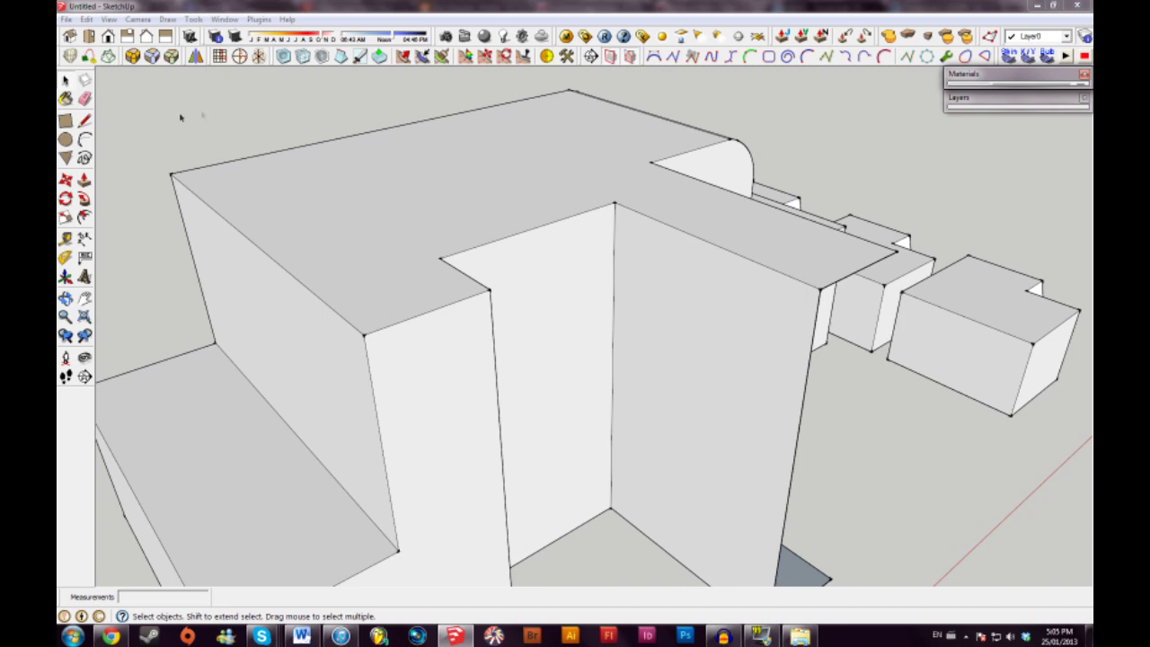
Paint the top face and front right wall dark red with Color_A06.
{"action": "left_click", "coordinate": [66, 98]}
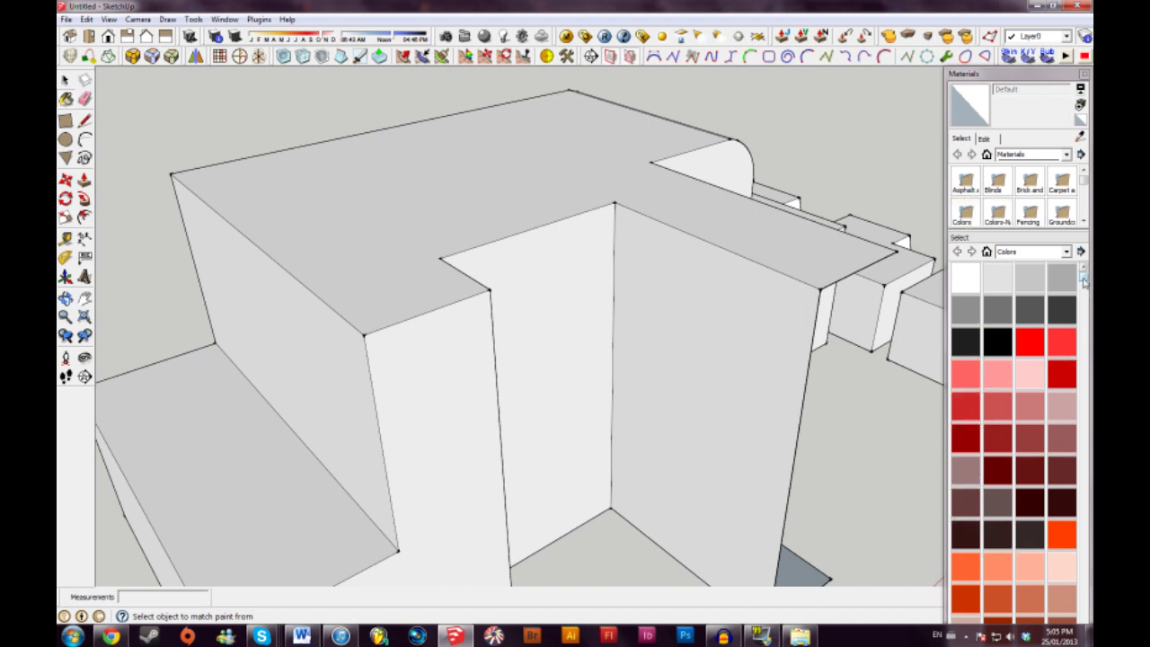
{"action": "mouse_move", "coordinate": [1084, 280]}
{"action": "left_mouse_down"}
{"action": "mouse_move", "coordinate": [1086, 567]}
{"action": "mouse_move", "coordinate": [1085, 275]}
{"action": "left_mouse_up"}
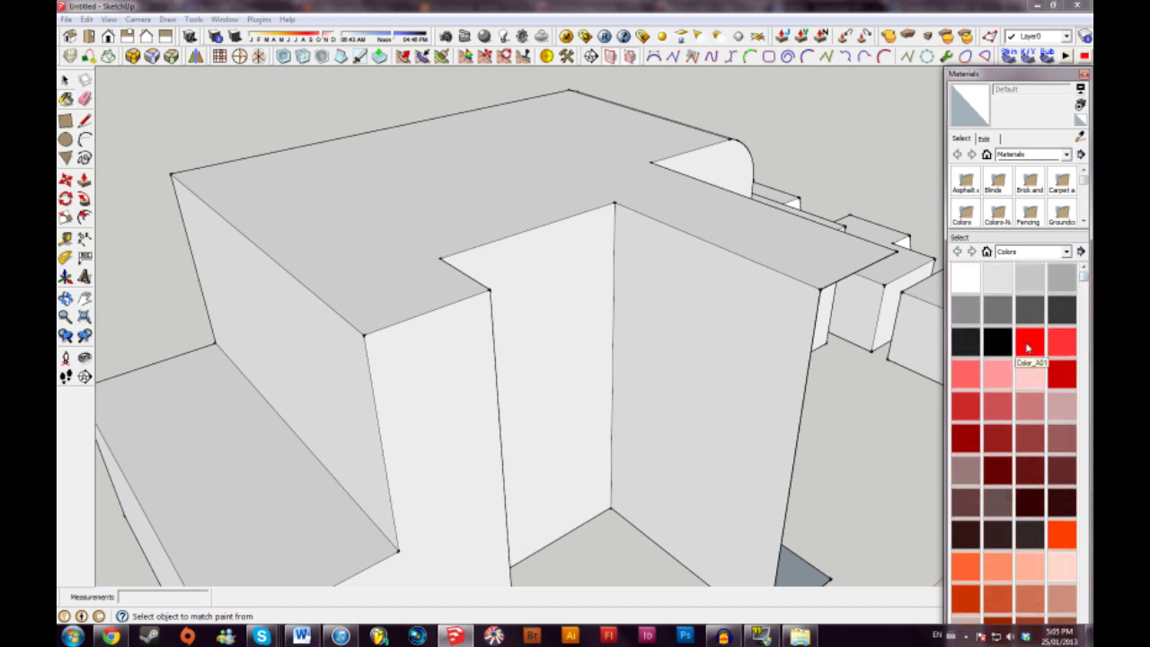
{"action": "left_click", "coordinate": [1061, 378]}
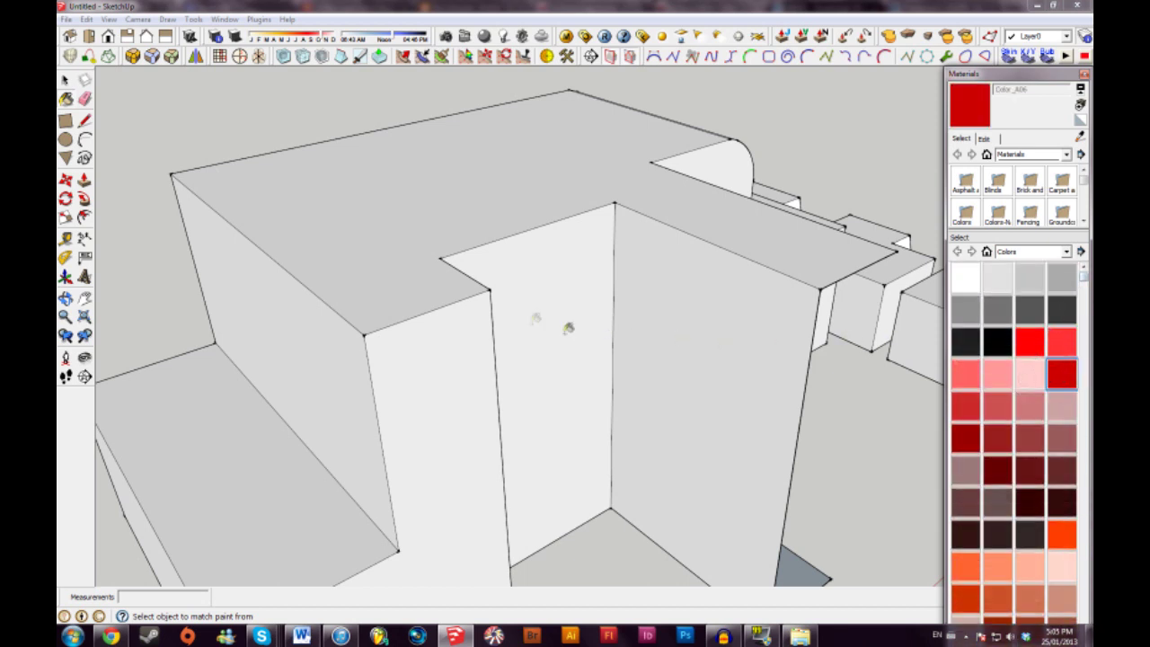
{"action": "left_click", "coordinate": [400, 229]}
{"action": "left_click", "coordinate": [671, 280]}
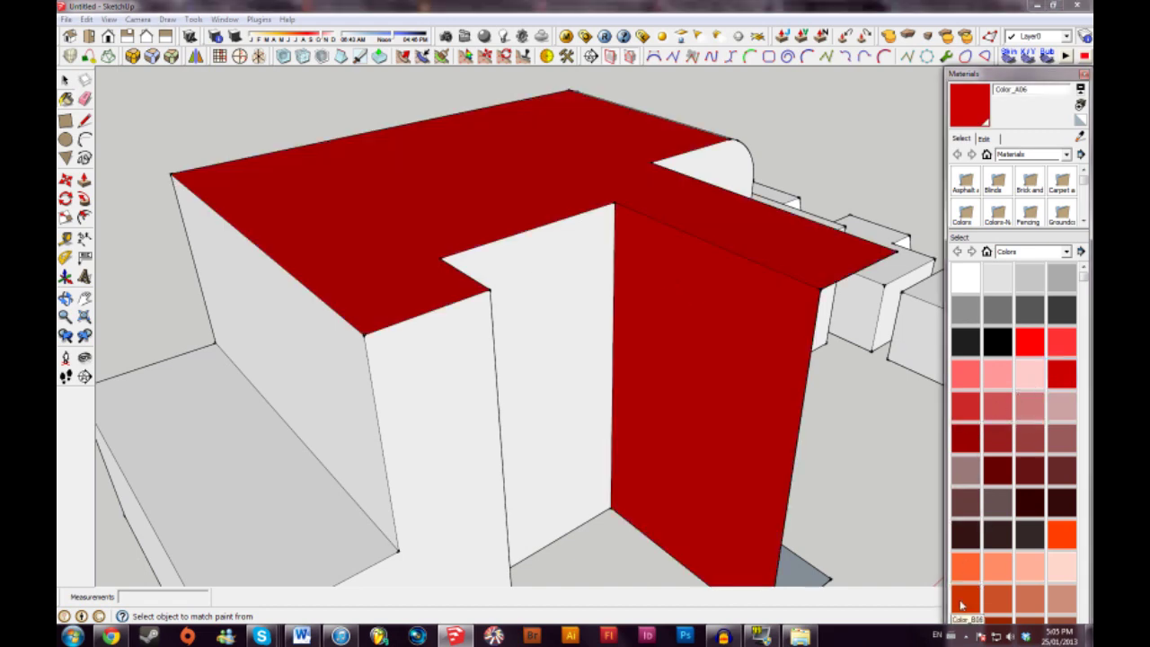
Paint the inner walls in Color_B06 and Color_B01 orange shades.
{"action": "left_click", "coordinate": [978, 561]}
{"action": "left_click", "coordinate": [580, 261]}
{"action": "mouse_move", "coordinate": [550, 290]}
{"action": "middle_mouse_down"}
{"action": "mouse_move", "coordinate": [564, 198]}
{"action": "mouse_move", "coordinate": [593, 216]}
{"action": "middle_mouse_up"}
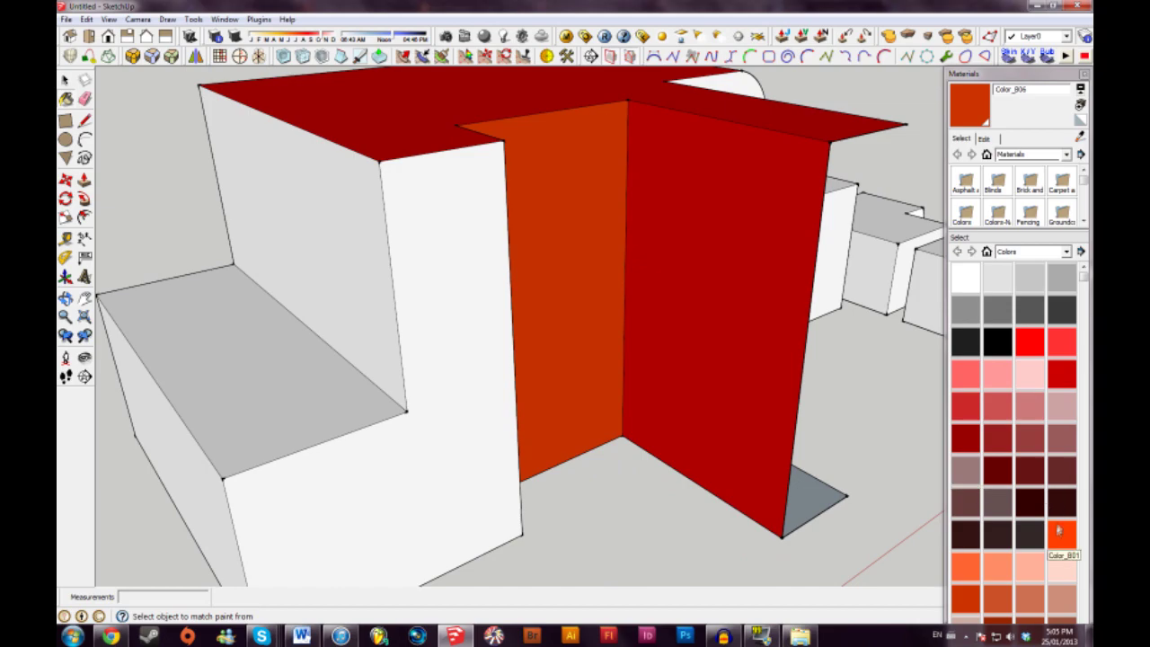
{"action": "left_click", "coordinate": [1061, 535]}
{"action": "left_click", "coordinate": [313, 264]}
{"action": "mouse_move", "coordinate": [314, 264]}
{"action": "middle_mouse_down"}
{"action": "mouse_move", "coordinate": [770, 318]}
{"action": "mouse_move", "coordinate": [623, 368]}
{"action": "mouse_move", "coordinate": [791, 341]}
{"action": "middle_mouse_up"}
{"action": "mouse_move", "coordinate": [447, 214]}
{"action": "middle_mouse_down"}
{"action": "mouse_move", "coordinate": [737, 262]}
{"action": "mouse_move", "coordinate": [579, 249]}
{"action": "mouse_move", "coordinate": [627, 239]}
{"action": "mouse_move", "coordinate": [667, 279]}
{"action": "middle_mouse_up"}
Paint the side wall with Asphalt_Stamped_Brick from the Asphalt and Concrete materials.
{"action": "key", "text": "alt"}
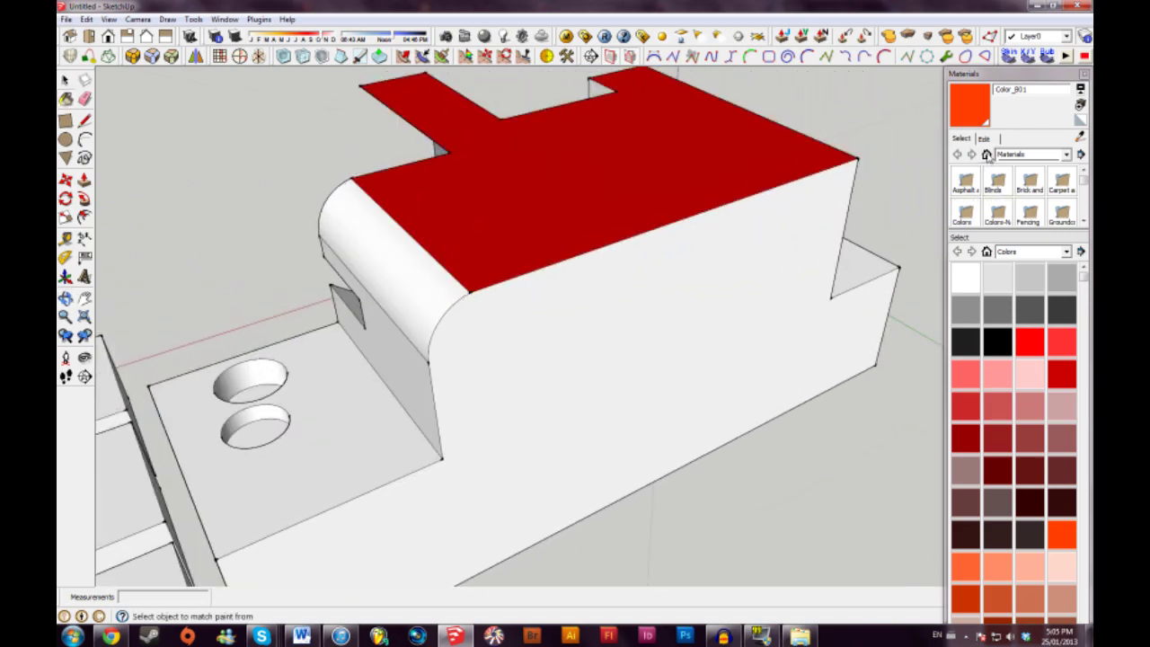
{"action": "left_click", "coordinate": [1044, 154]}
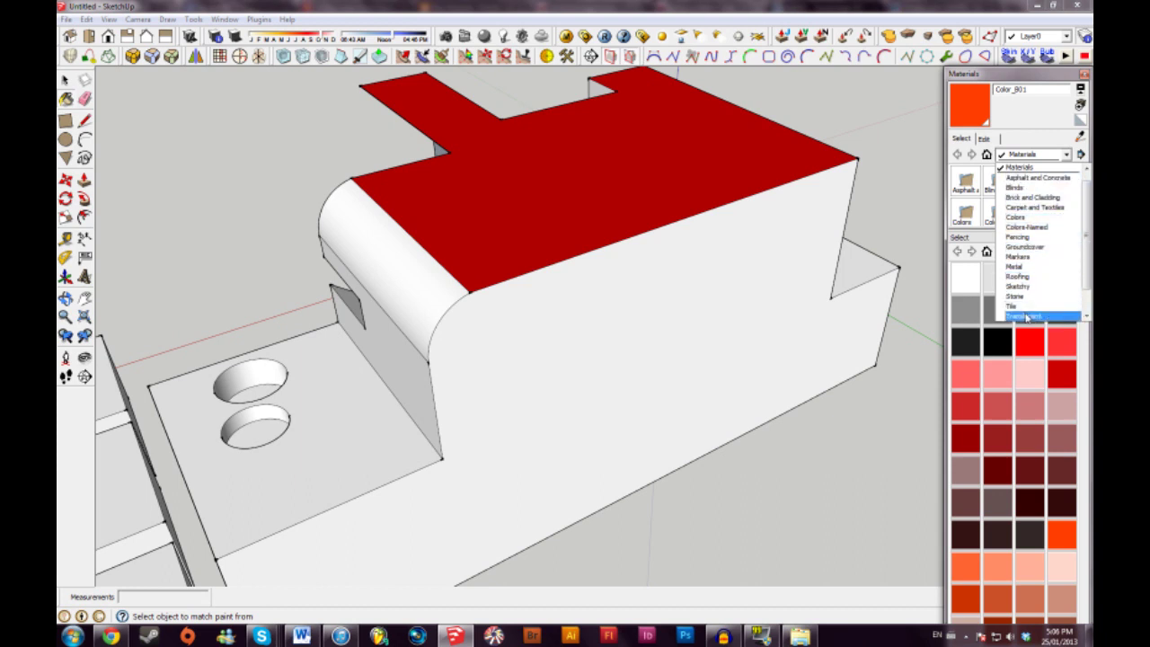
{"action": "left_click", "coordinate": [1032, 178]}
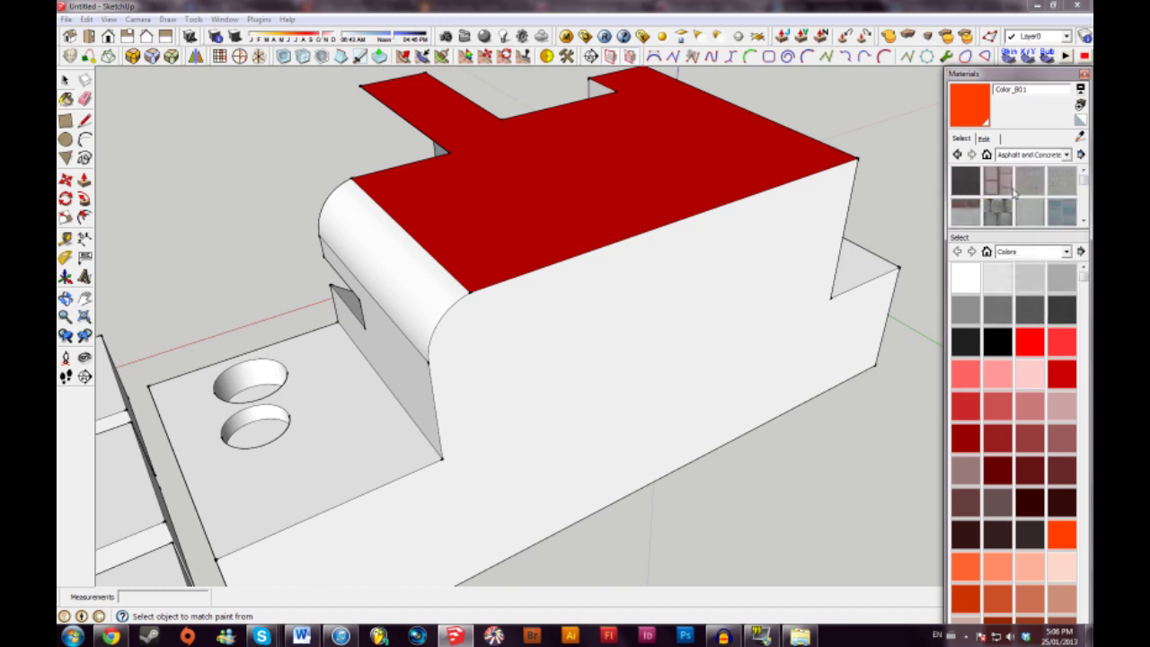
{"action": "left_click", "coordinate": [1005, 185]}
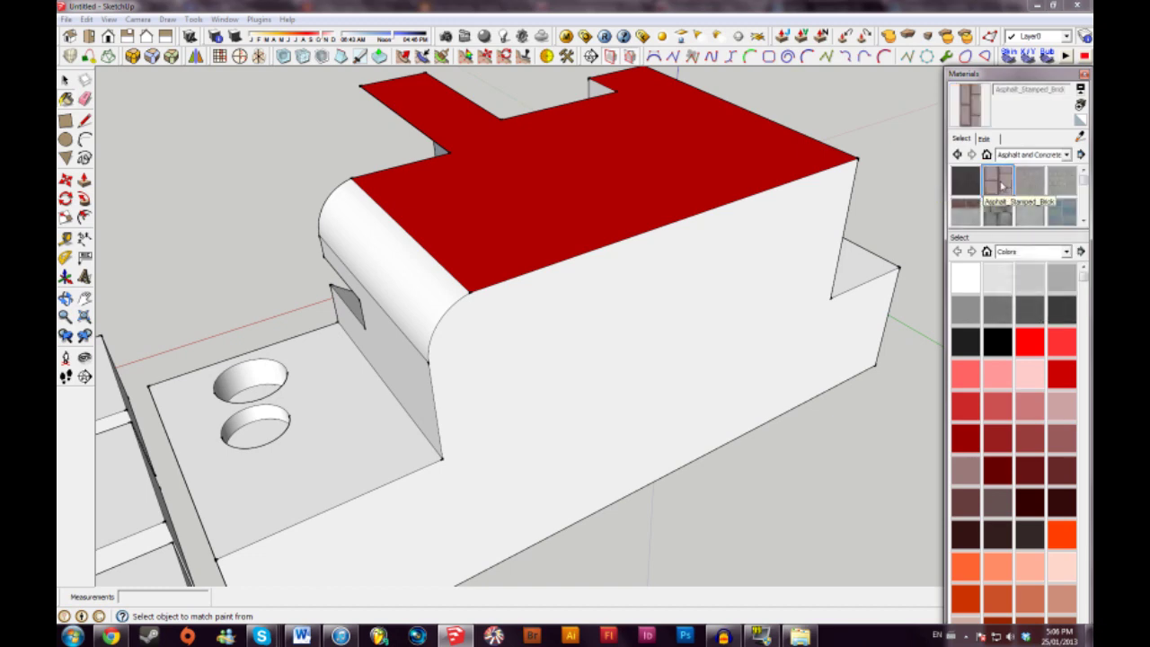
{"action": "left_click", "coordinate": [638, 286]}
{"action": "mouse_move", "coordinate": [638, 287]}
{"action": "middle_mouse_down"}
{"action": "mouse_move", "coordinate": [629, 266]}
{"action": "mouse_move", "coordinate": [734, 247]}
{"action": "middle_mouse_up"}
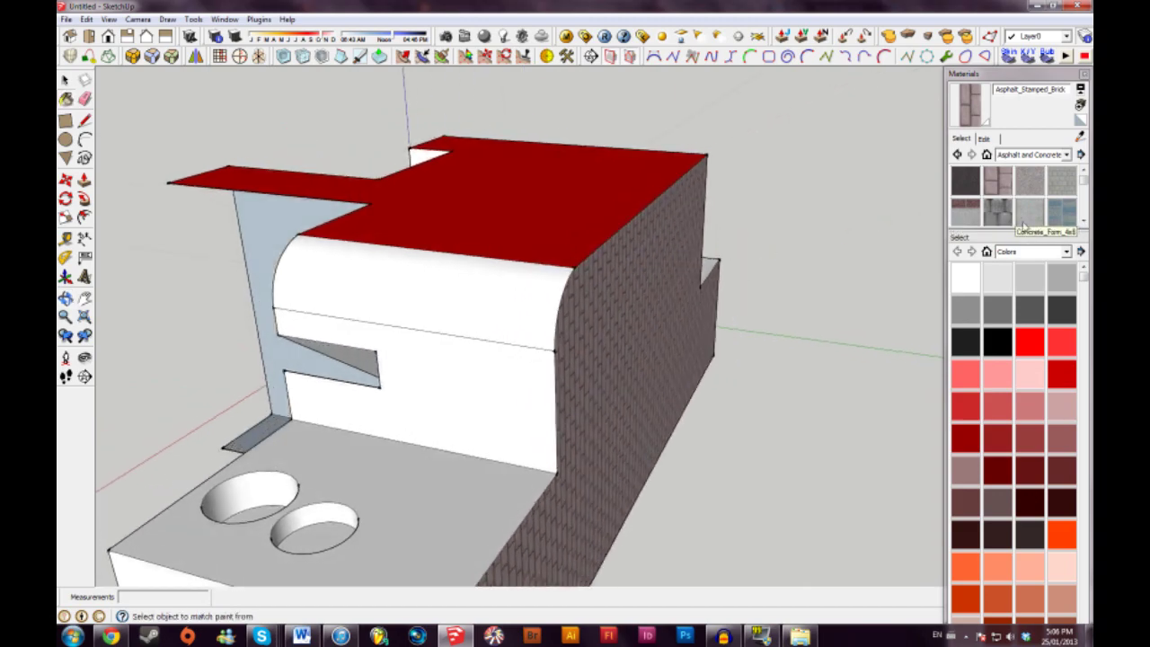
Paint the backsplash and countertop with Concrete_Pavers_Block_Multi.
{"action": "left_click", "coordinate": [1061, 212]}
{"action": "left_click", "coordinate": [475, 353]}
{"action": "mouse_move", "coordinate": [471, 352]}
{"action": "middle_mouse_down"}
{"action": "mouse_move", "coordinate": [534, 226]}
{"action": "mouse_move", "coordinate": [532, 267]}
{"action": "middle_mouse_up"}
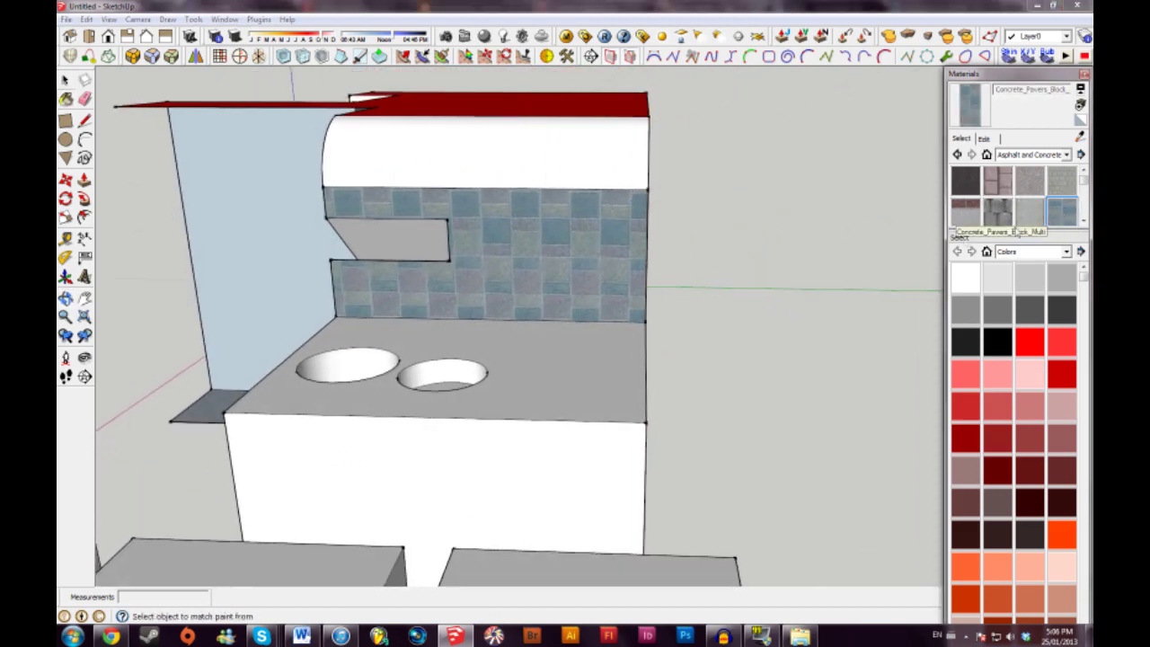
{"action": "left_click", "coordinate": [512, 372]}
{"action": "mouse_move", "coordinate": [511, 372]}
{"action": "middle_mouse_down"}
{"action": "mouse_move", "coordinate": [514, 419]}
{"action": "mouse_move", "coordinate": [465, 524]}
{"action": "mouse_move", "coordinate": [454, 438]}
{"action": "mouse_move", "coordinate": [429, 398]}
{"action": "middle_mouse_up"}
{"action": "middle_click_drag", "start_coordinate": [570, 400], "coordinate": [540, 405]}
{"action": "scroll", "coordinate": [538, 403], "scroll_direction": "up", "scroll_amount": 3}
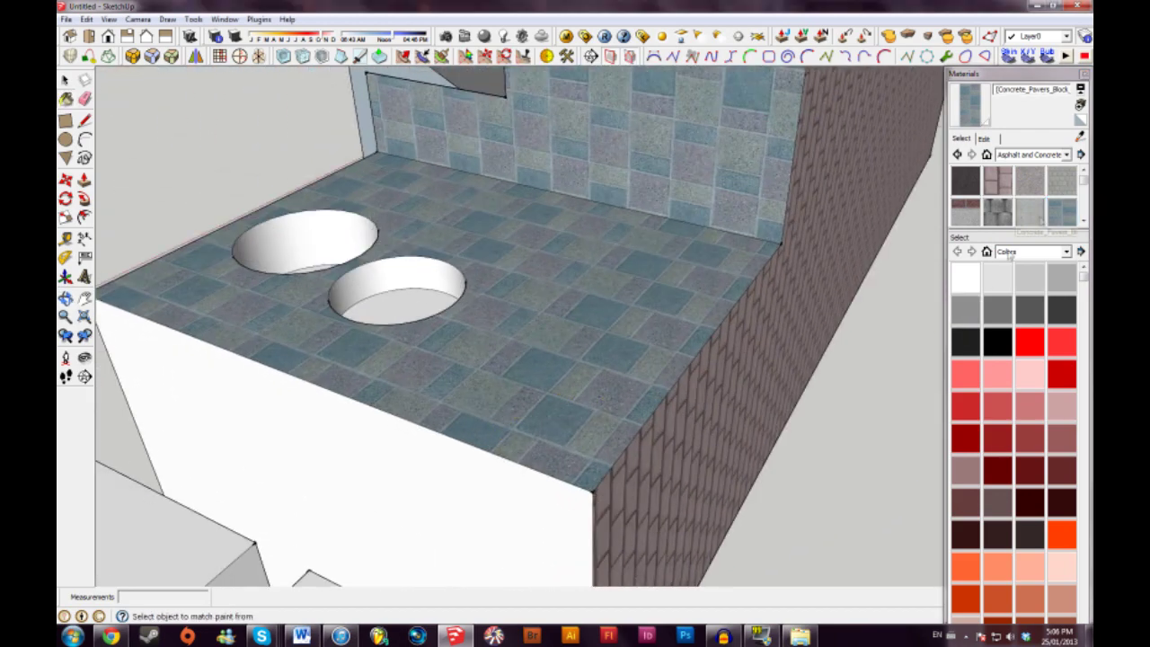
{"action": "left_click", "coordinate": [985, 138]}
{"action": "left_click_drag", "start_coordinate": [1029, 236], "coordinate": [1026, 365]}
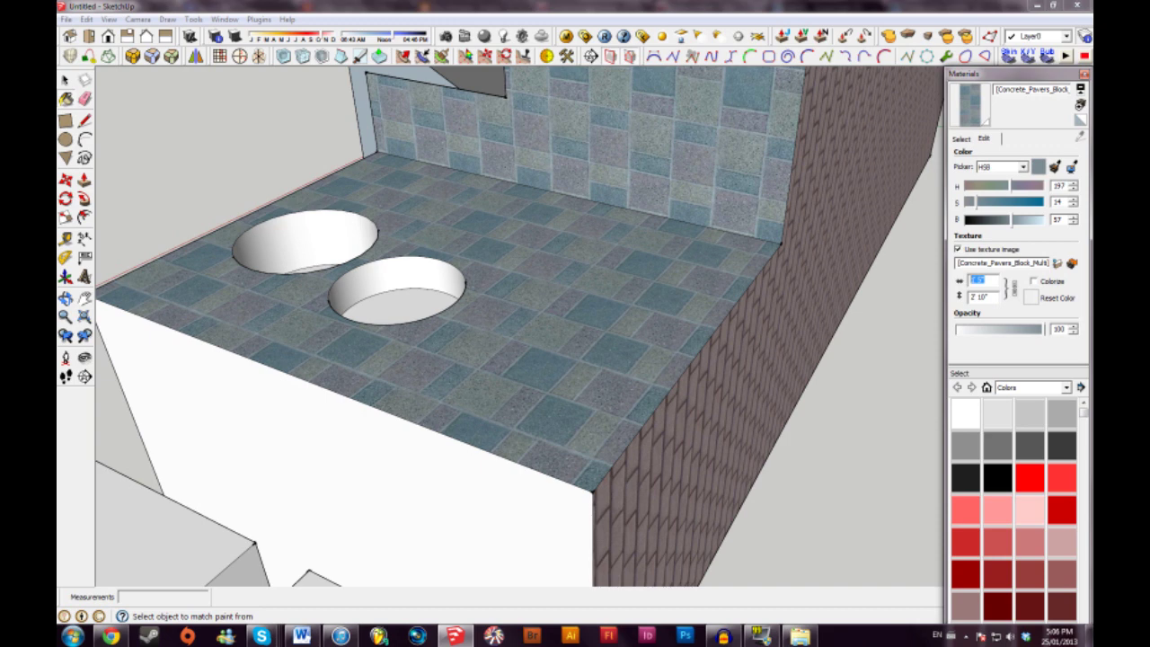
Resize the paver texture tiles, entering 1 and then 1" as the size.
{"action": "type", "text": "1"}
{"action": "key", "text": "Return"}
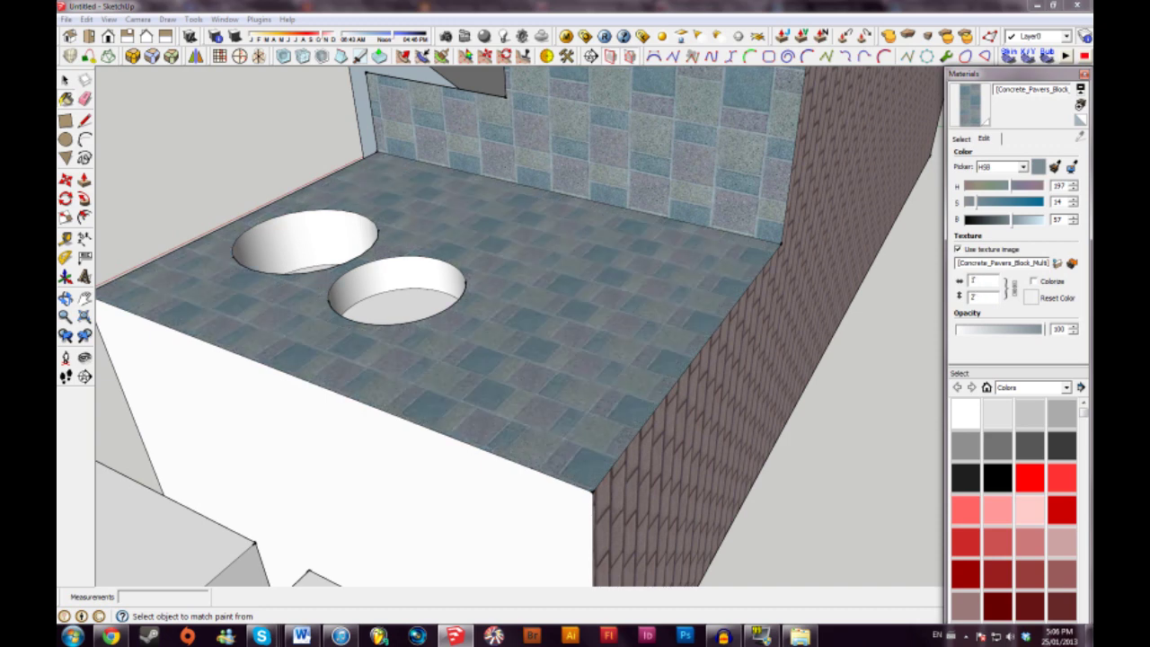
{"action": "key", "text": "space"}
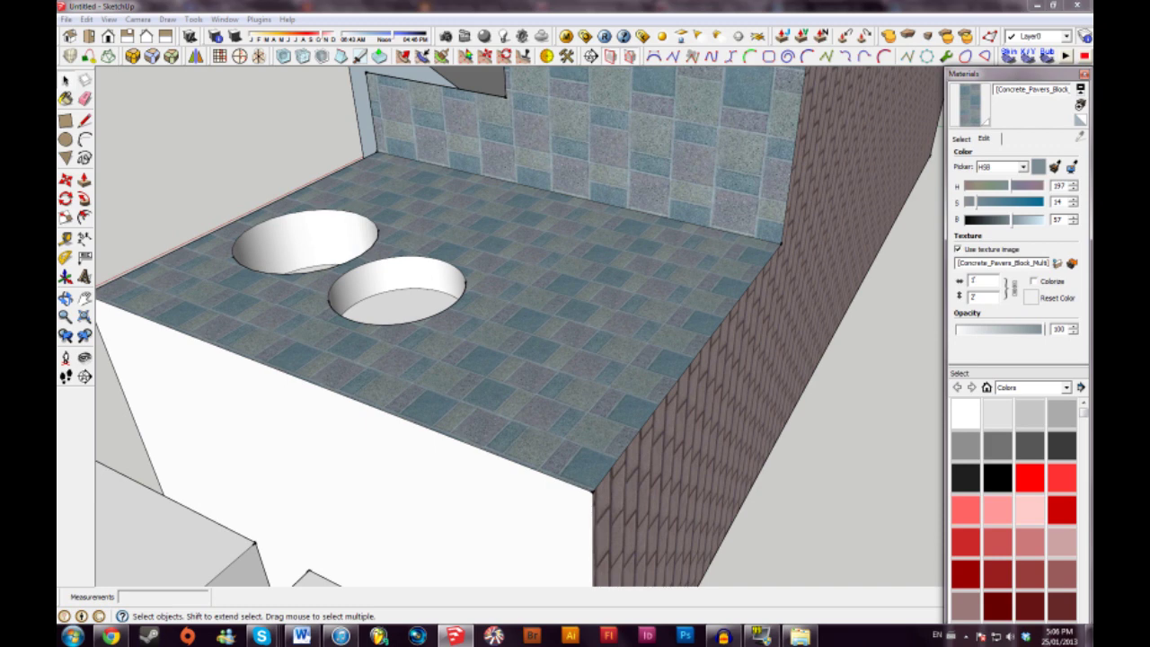
{"action": "type", "text": "1\""}
{"action": "key", "text": "Return"}
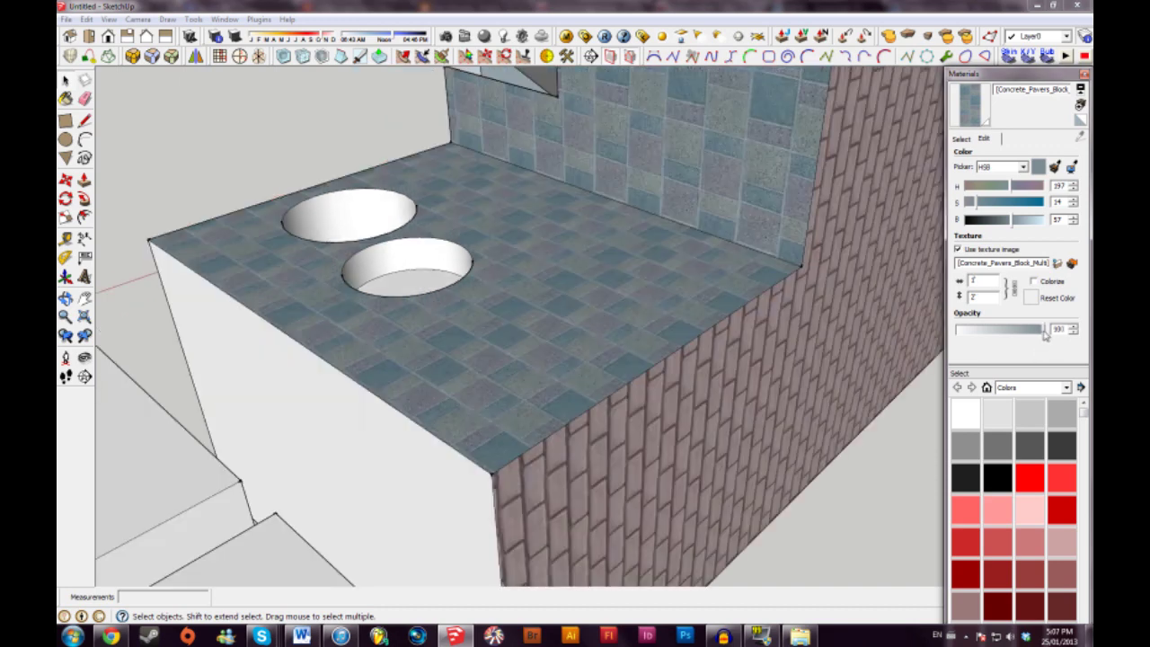
Set the paver material's opacity to 60 so the countertop turns translucent.
{"action": "left_click_drag", "start_coordinate": [1044, 333], "coordinate": [1012, 338]}
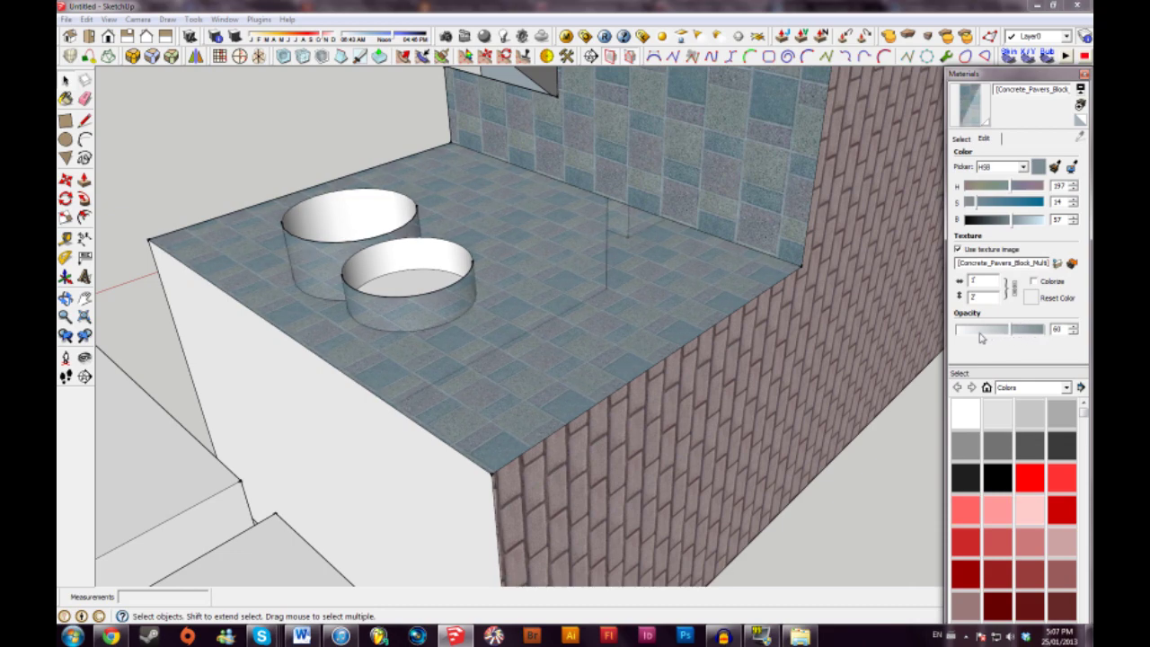
{"action": "middle_click_drag", "start_coordinate": [482, 261], "coordinate": [837, 257]}
{"action": "mouse_move", "coordinate": [638, 261]}
{"action": "middle_mouse_down"}
{"action": "mouse_move", "coordinate": [673, 288]}
{"action": "mouse_move", "coordinate": [619, 358]}
{"action": "mouse_move", "coordinate": [622, 189]}
{"action": "middle_mouse_up"}
{"action": "scroll", "coordinate": [673, 289], "scroll_direction": "down", "scroll_amount": 2}
{"action": "scroll", "coordinate": [618, 357], "scroll_direction": "down", "scroll_amount": 2}
Move the box's top-left edge along the red axis to slant its front face.
{"action": "scroll", "coordinate": [623, 184], "scroll_direction": "up", "scroll_amount": 2}
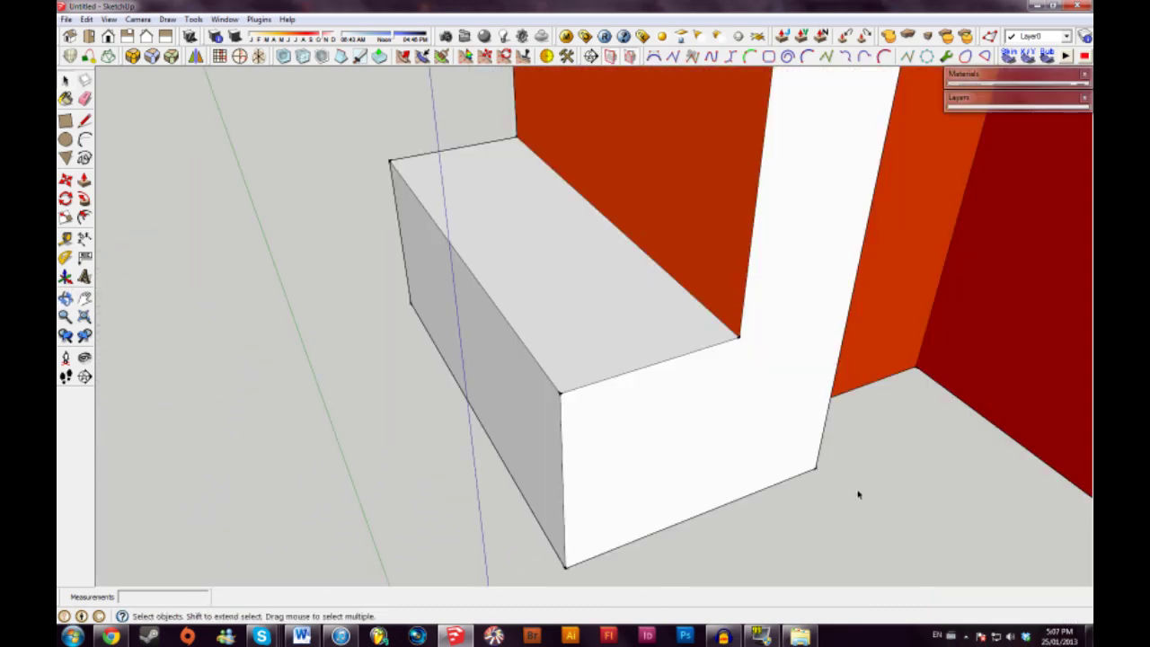
{"action": "left_click", "coordinate": [520, 341]}
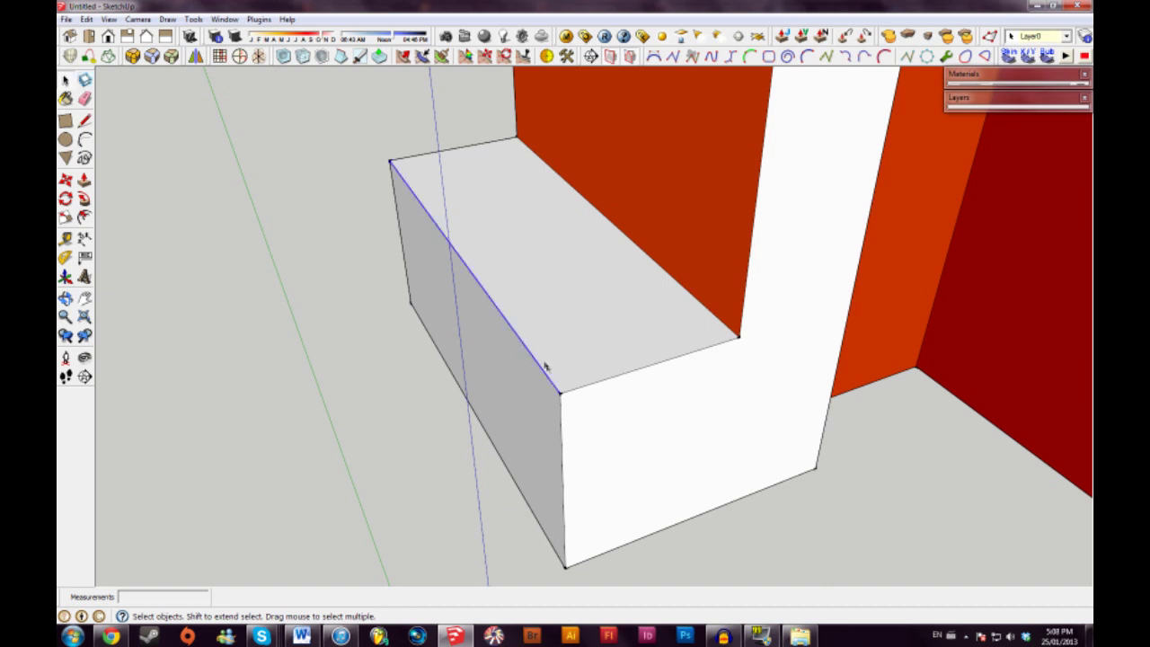
{"action": "left_click", "coordinate": [66, 180]}
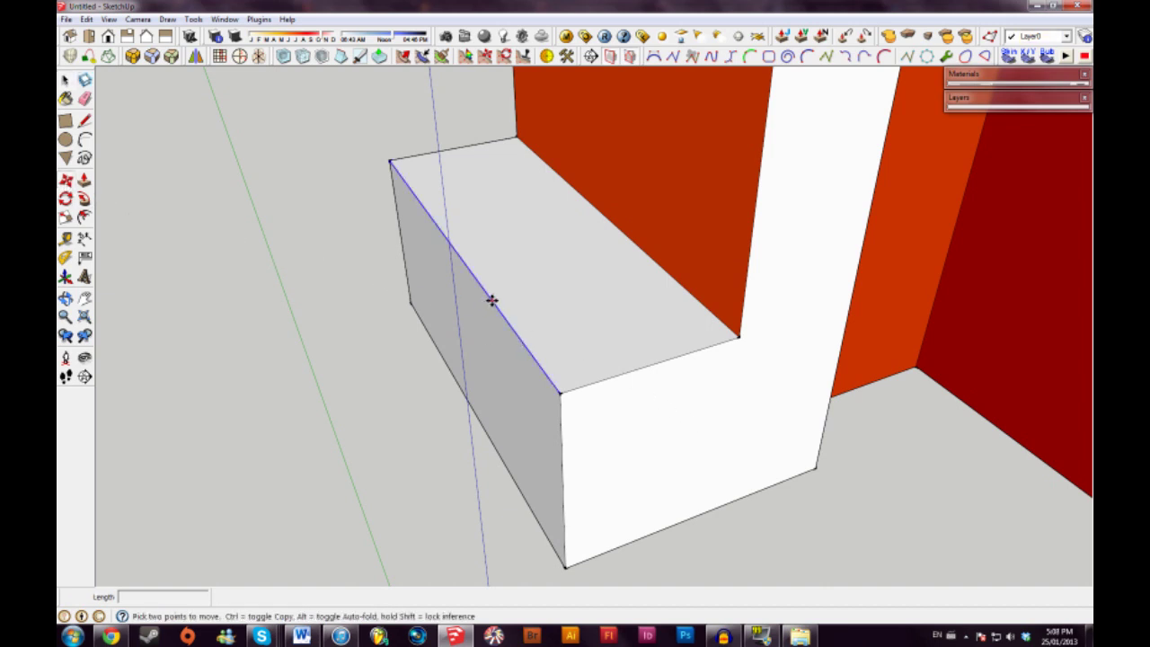
{"action": "left_click", "coordinate": [492, 300]}
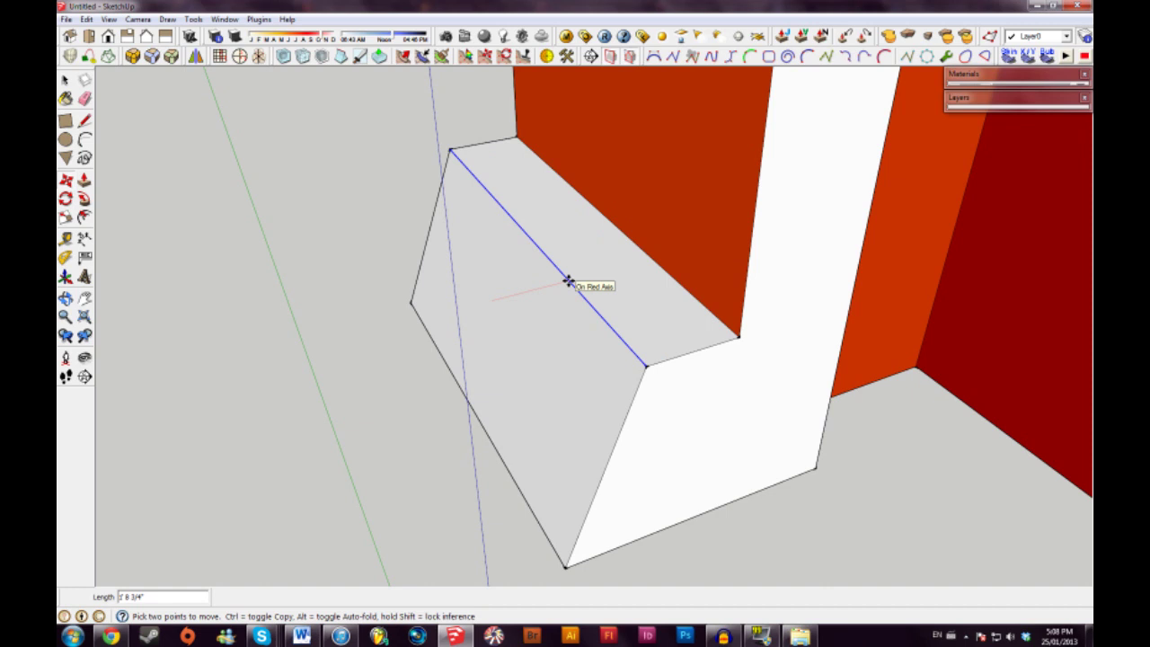
{"action": "left_click", "coordinate": [599, 269]}
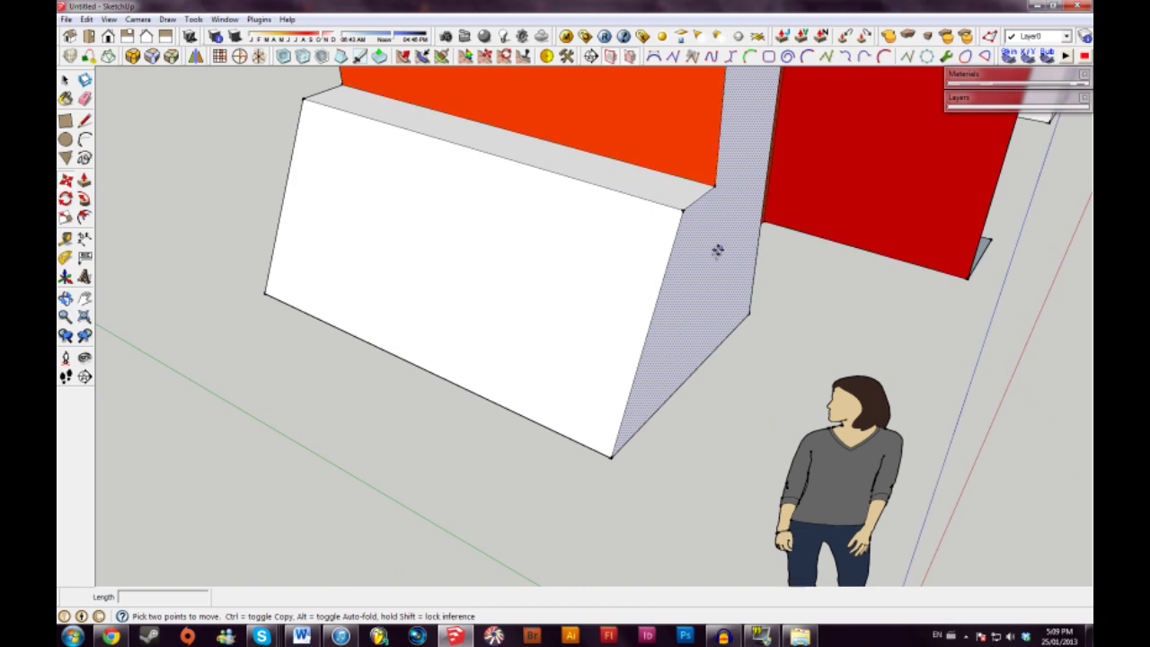
Move the block's bottom corner outward so its end folds into a faceted wedge.
{"action": "left_click", "coordinate": [610, 459]}
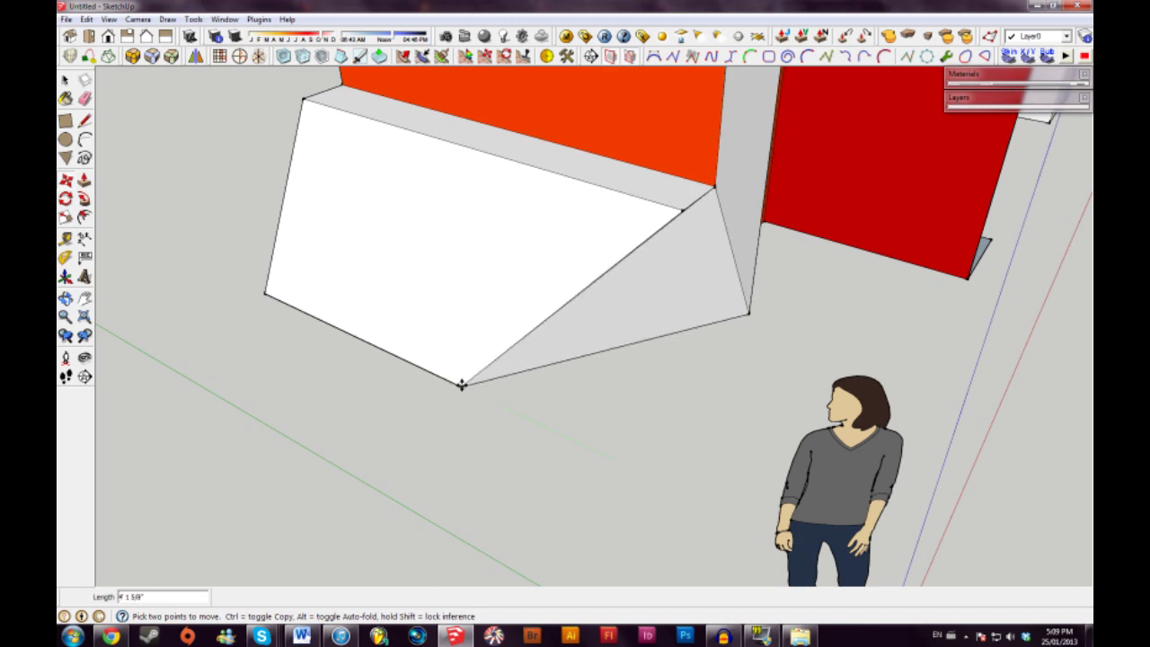
{"action": "left_click", "coordinate": [462, 384]}
{"action": "middle_click_drag", "start_coordinate": [683, 268], "coordinate": [513, 257]}
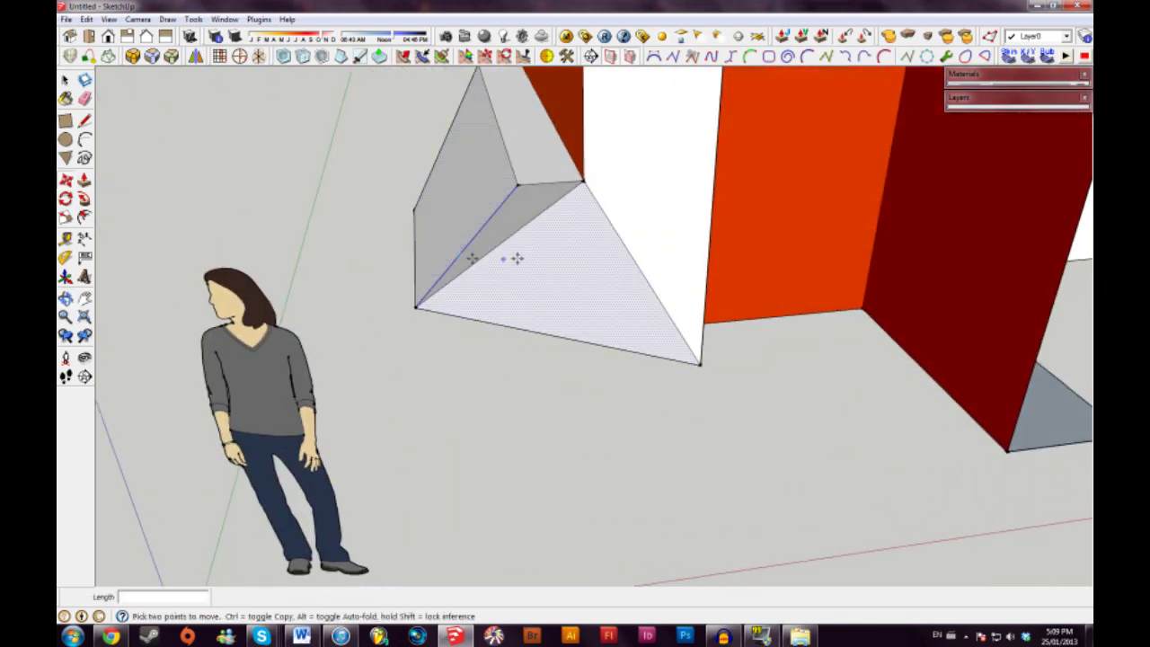
{"action": "scroll", "coordinate": [560, 213], "scroll_direction": "up", "scroll_amount": 2}
Split the folded triangular face with a new edge from the upper vertex to the bottom vertex.
{"action": "key", "text": "l"}
{"action": "left_click", "coordinate": [492, 164]}
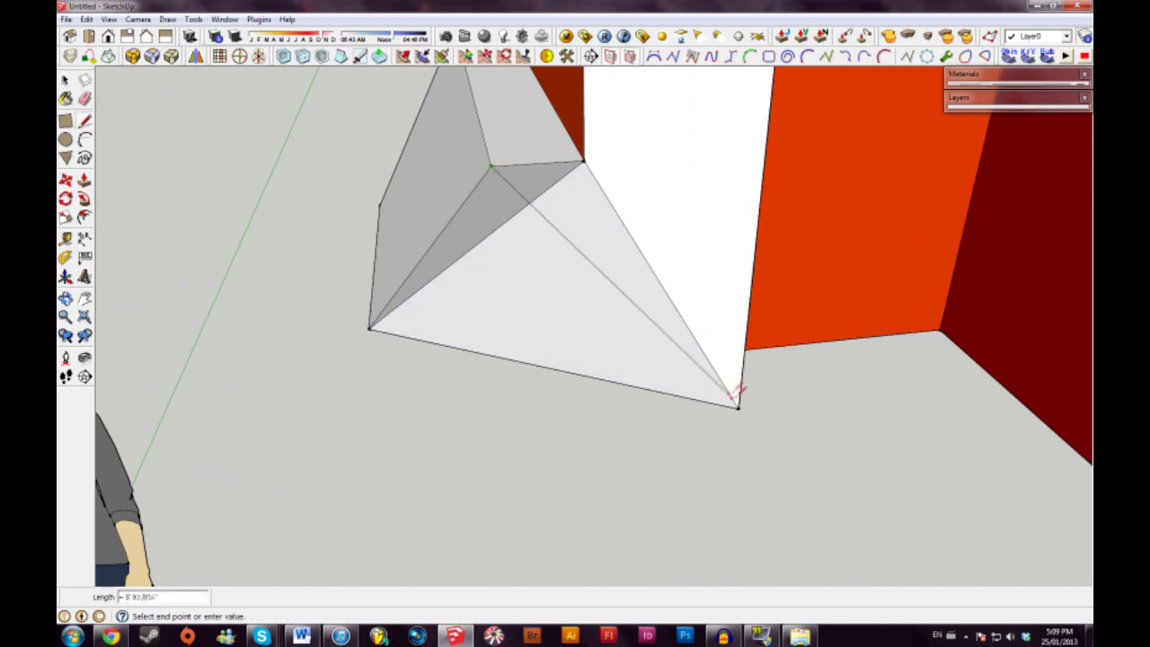
{"action": "left_click", "coordinate": [739, 406]}
{"action": "key", "text": "space"}
{"action": "middle_click_drag", "start_coordinate": [566, 183], "coordinate": [847, 188]}
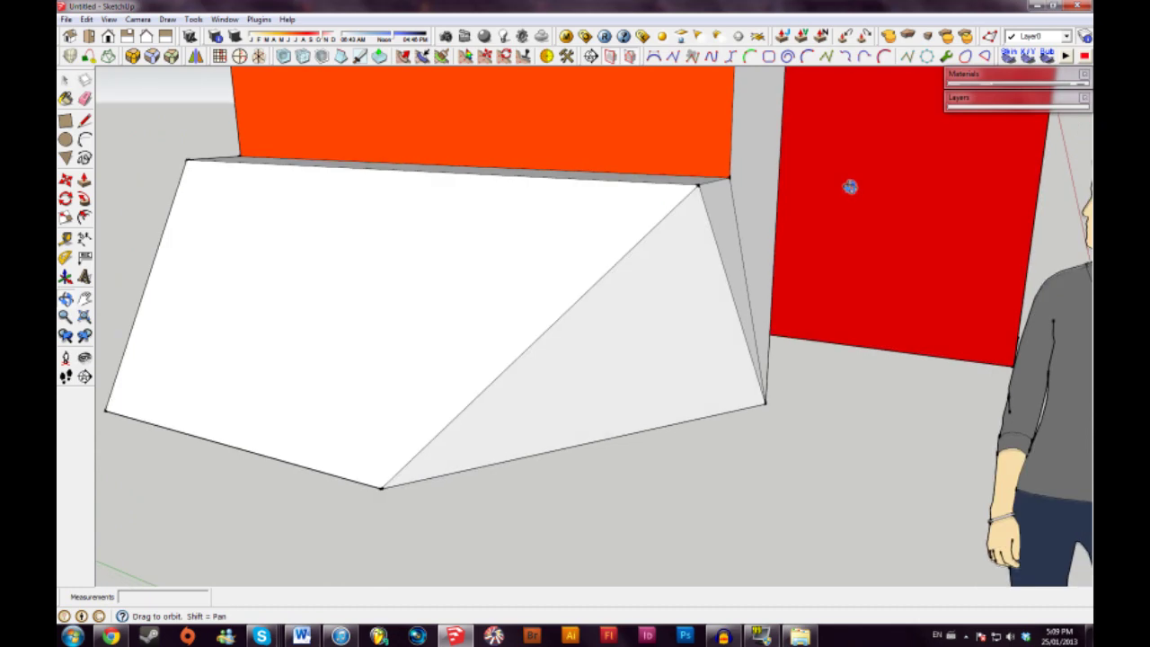